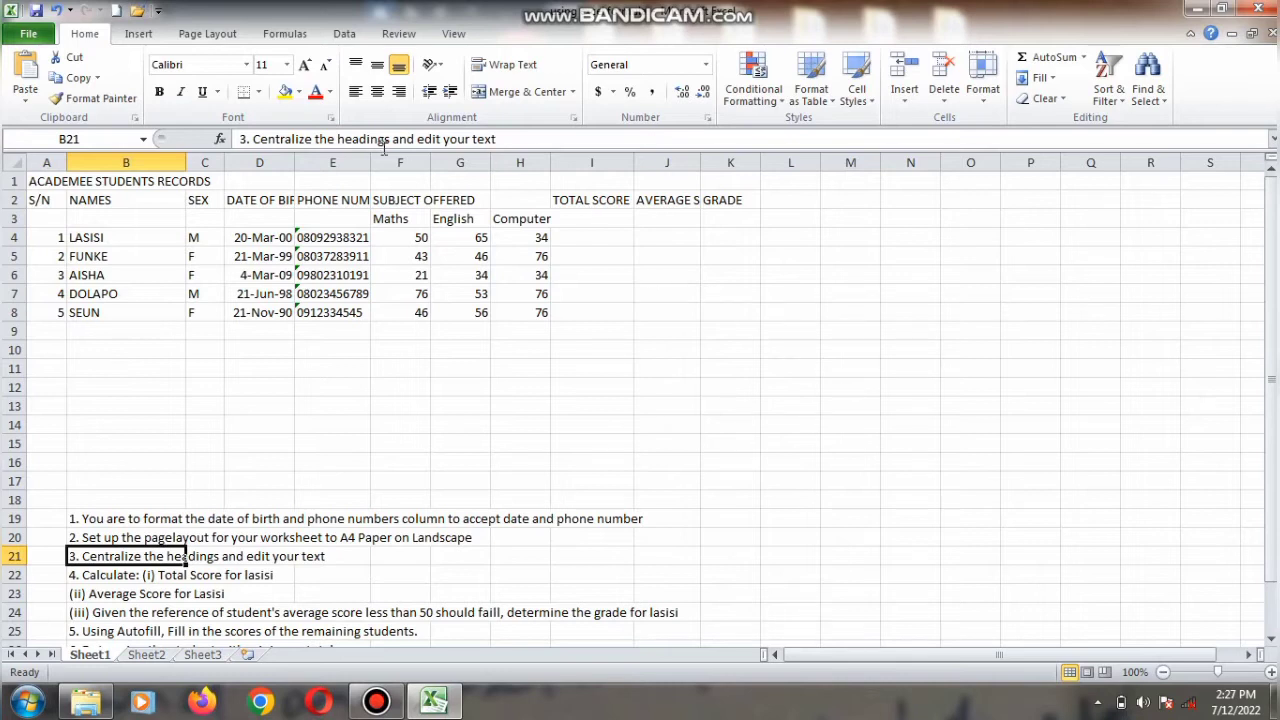
# Step: Format the date-of-birth cells D1 to D8 with the March 14, 2001 date type and widen column D to fit
pyautogui.doubleClick(287, 199)
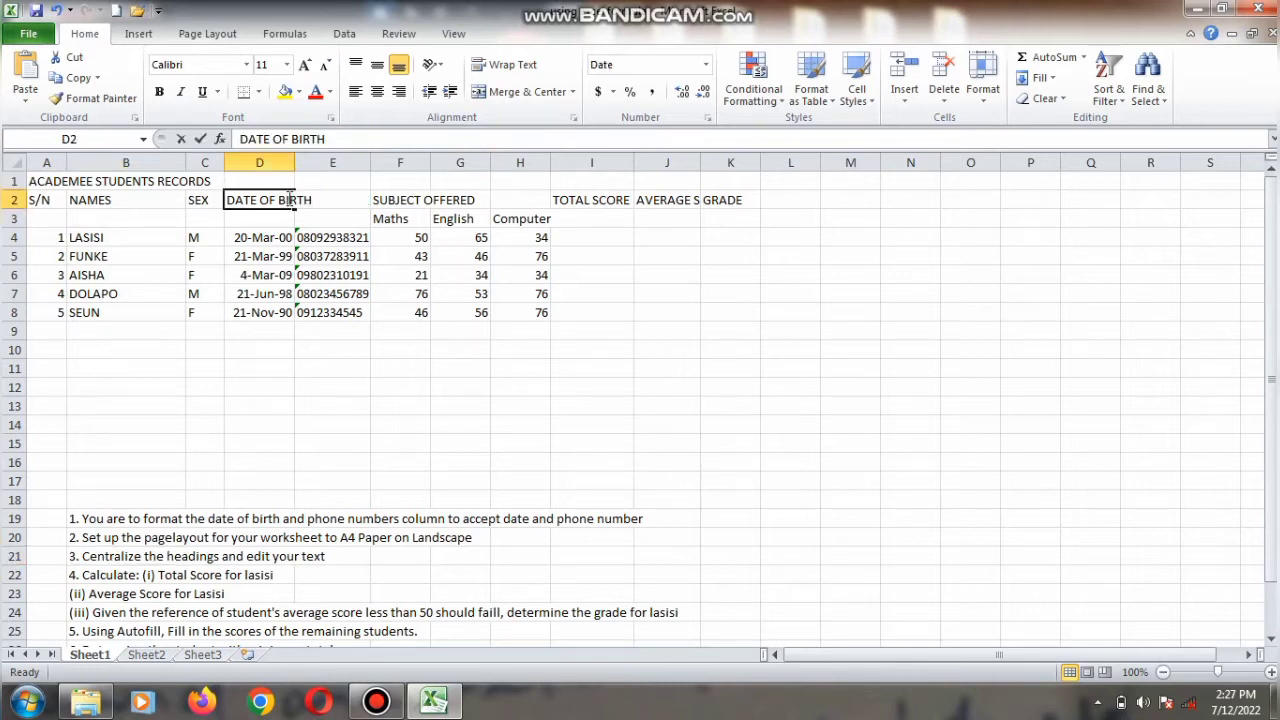
pyautogui.moveTo(287, 200); pyautogui.dragTo(290, 230)
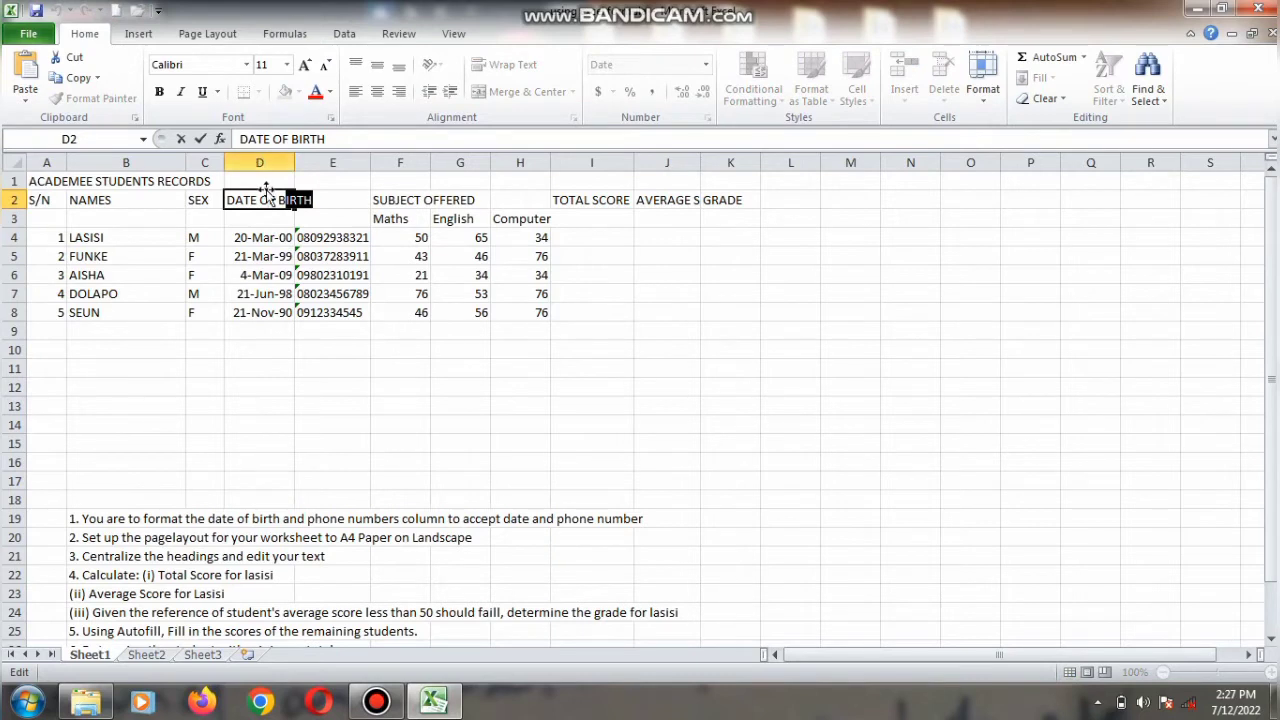
pyautogui.click(265, 182)
pyautogui.moveTo(267, 187); pyautogui.dragTo(265, 313)
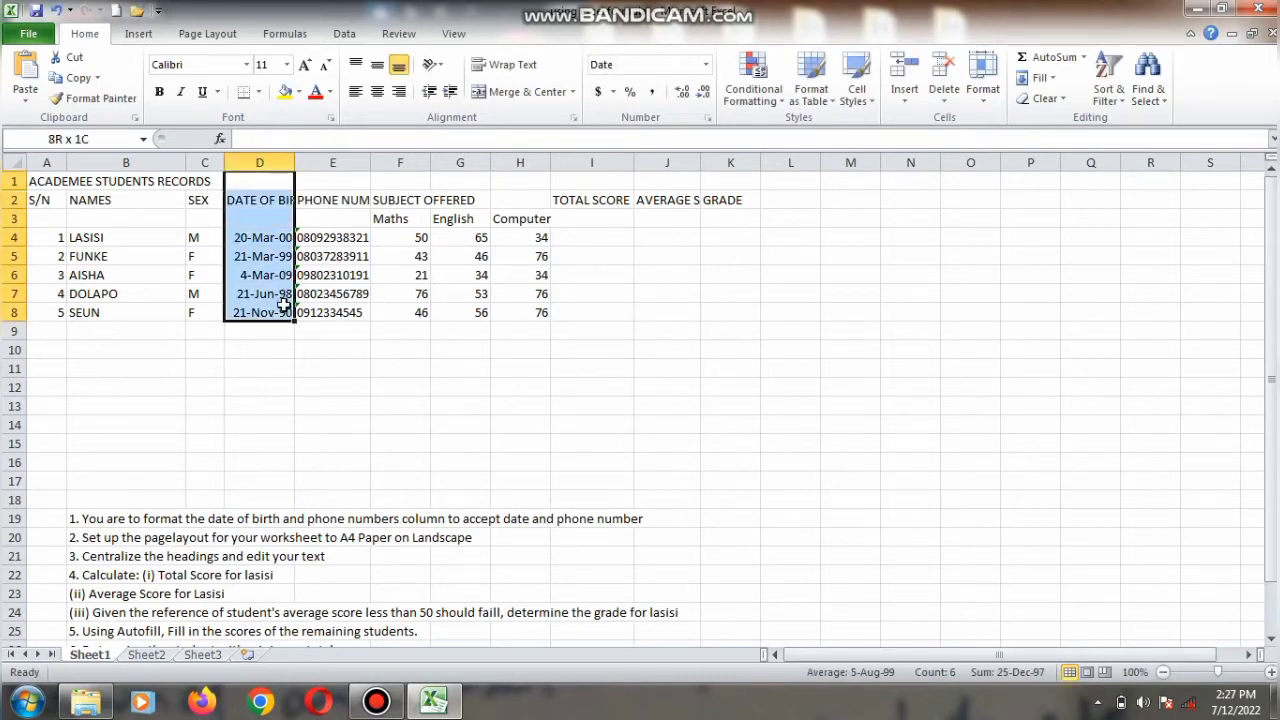
pyautogui.rightClick(288, 313)
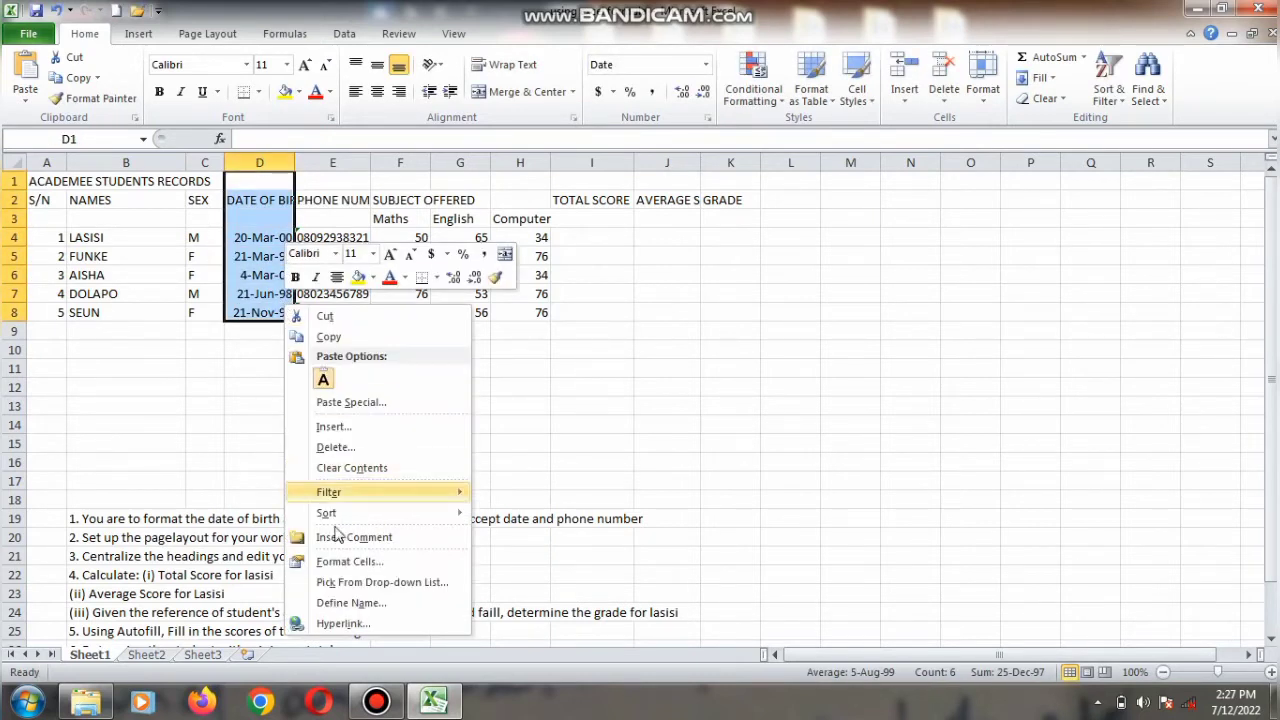
pyautogui.click(340, 561)
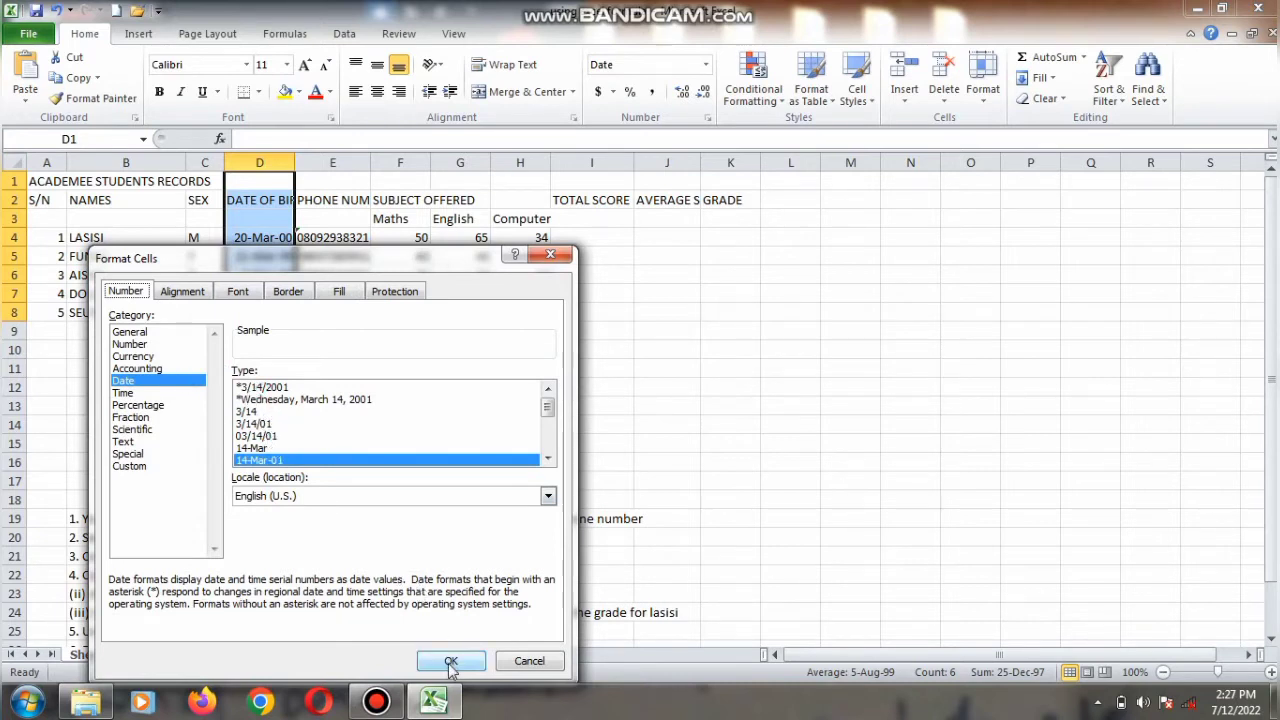
pyautogui.click(548, 458)
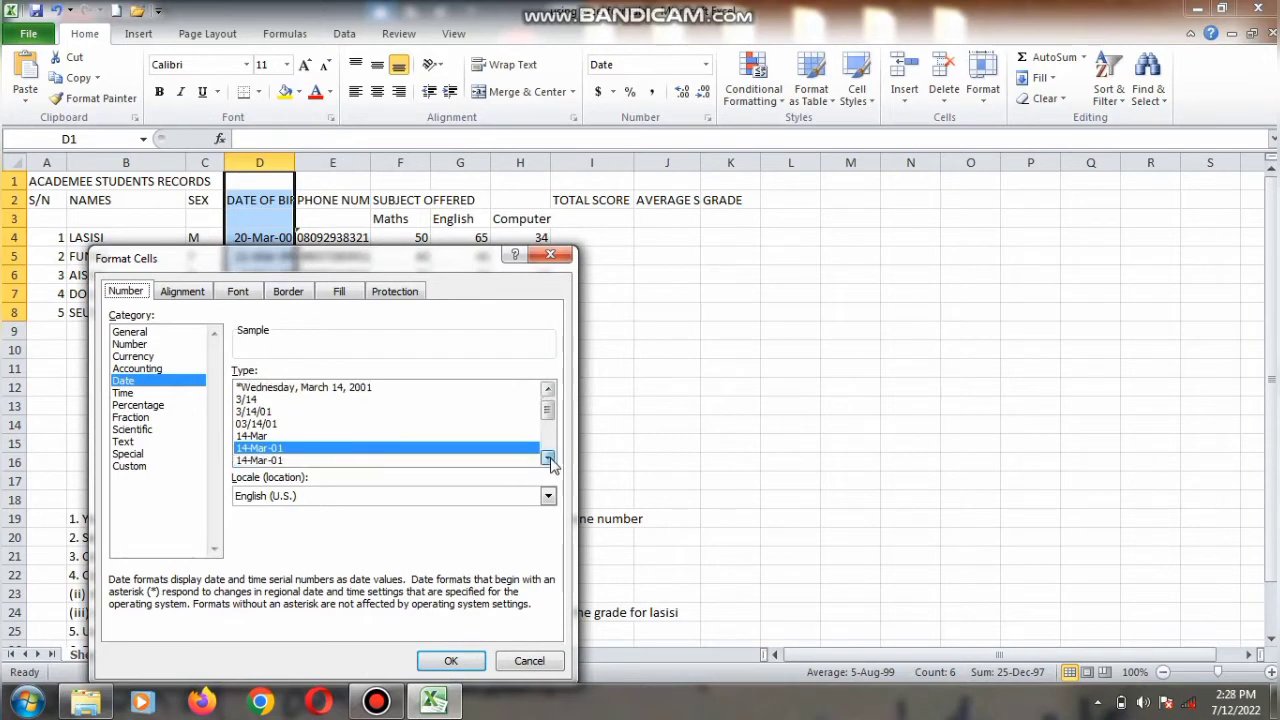
pyautogui.click(548, 458)
pyautogui.click(548, 458)
pyautogui.click(548, 458)
pyautogui.click(548, 458)
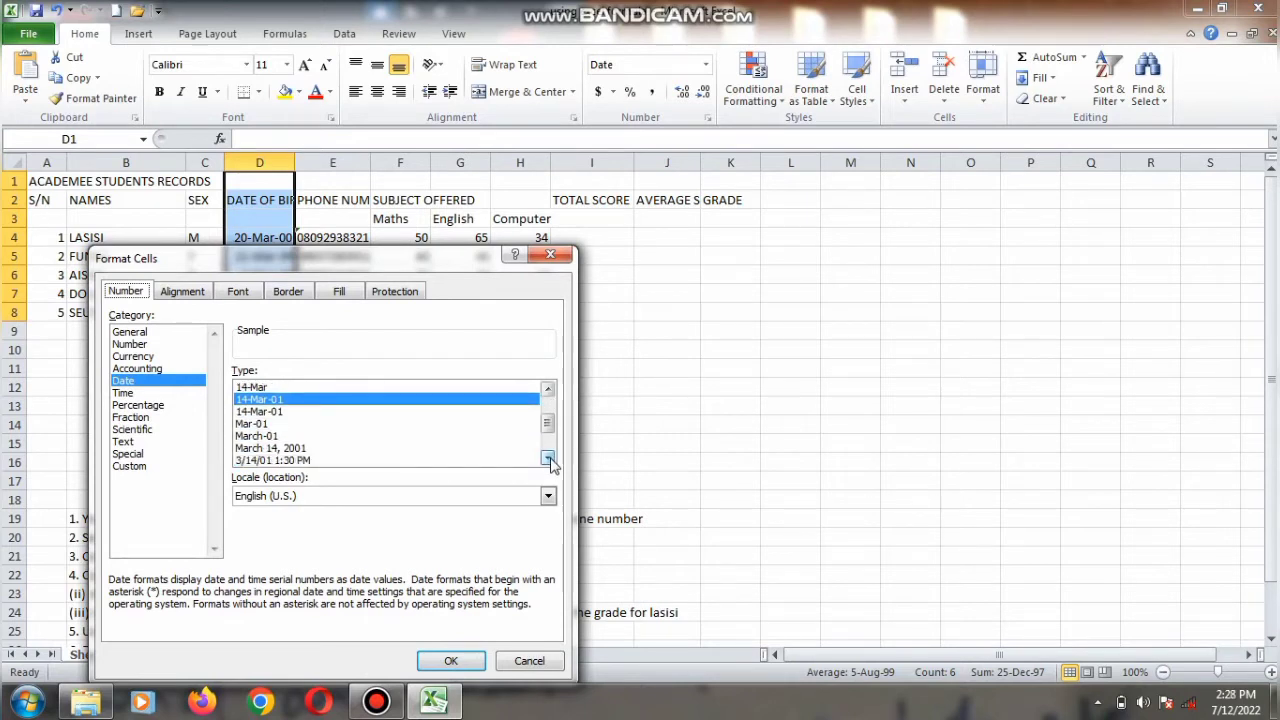
pyautogui.click(333, 453)
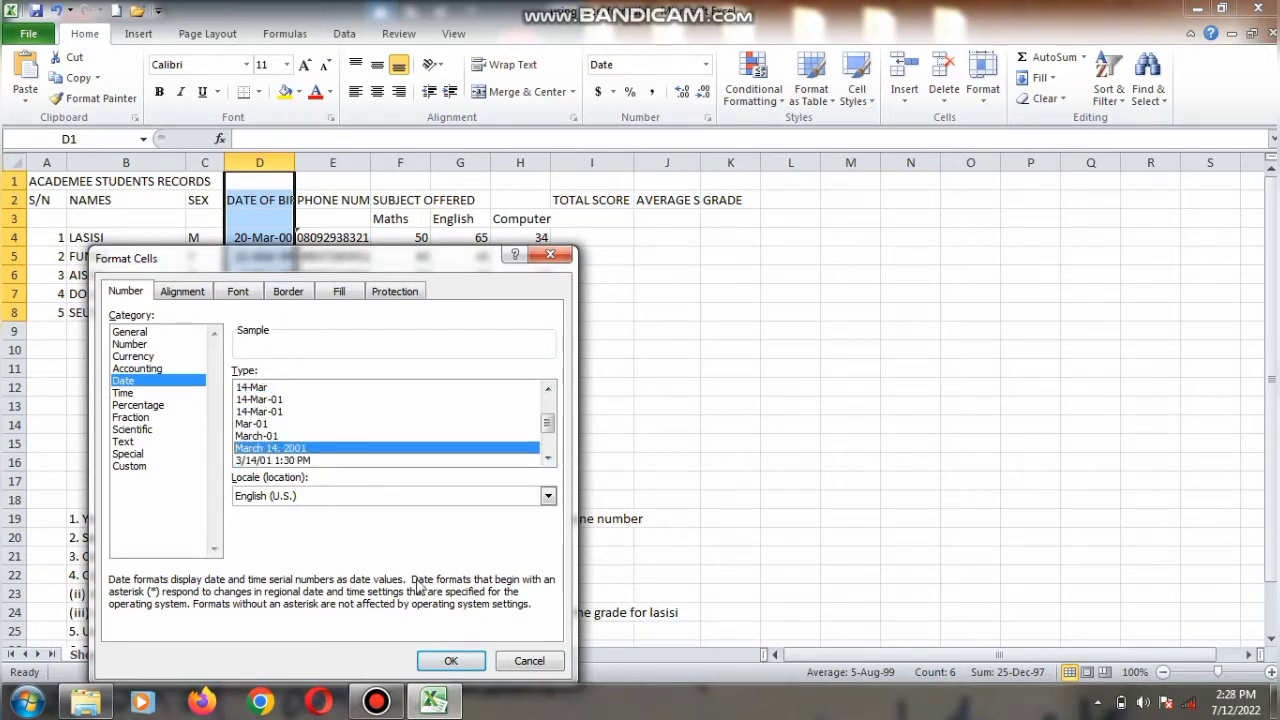
pyautogui.click(451, 660)
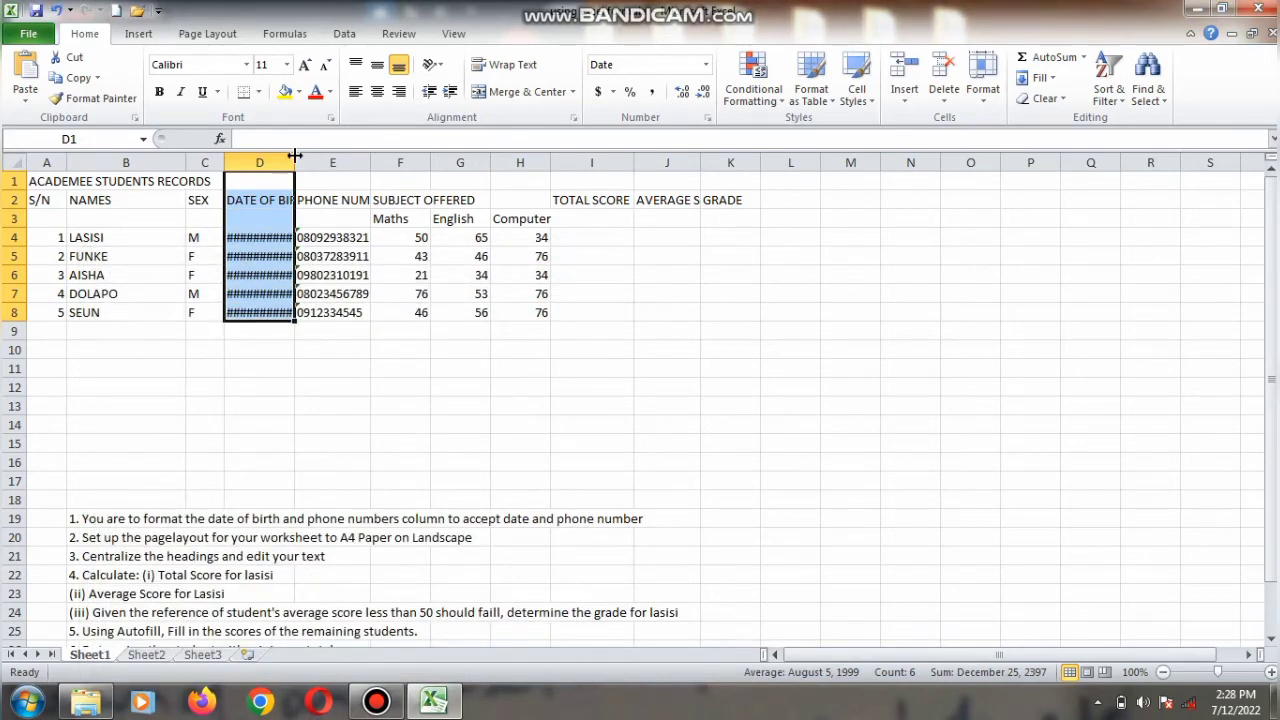
pyautogui.moveTo(295, 155); pyautogui.dragTo(364, 167)
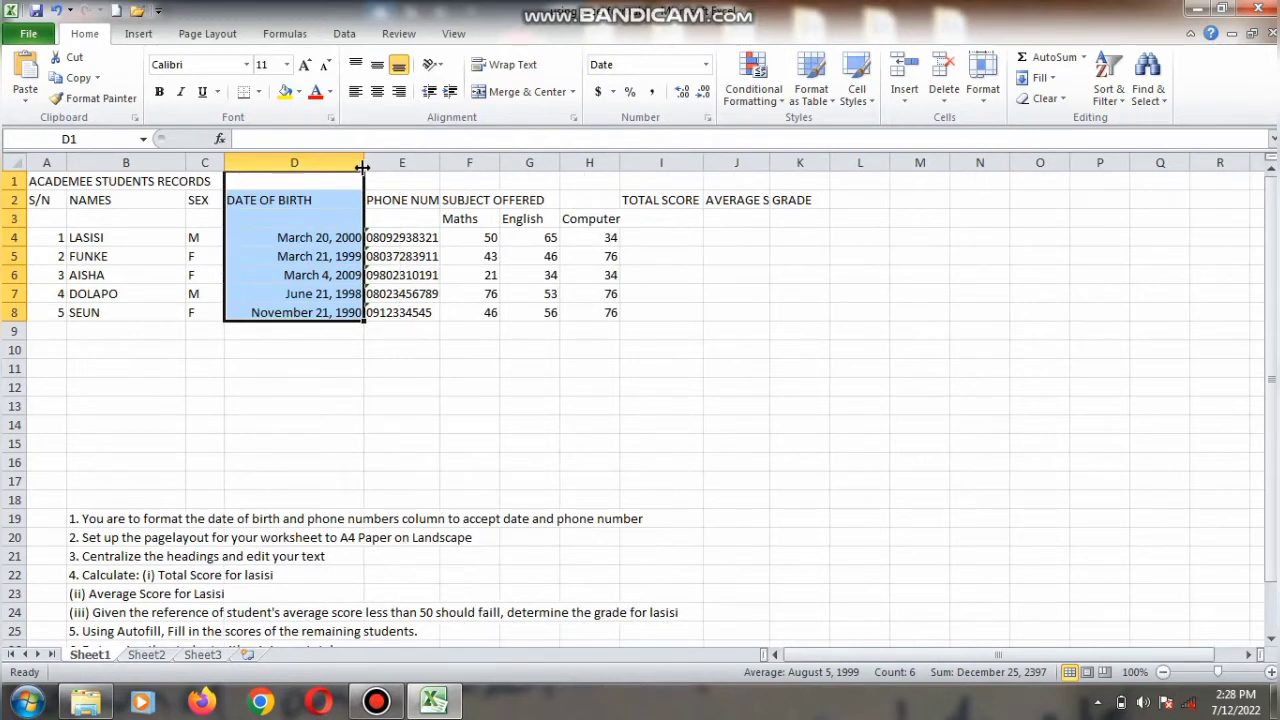
# Step: Format the phone number cells E4 to E8 as Text
pyautogui.moveTo(397, 234); pyautogui.dragTo(415, 320)
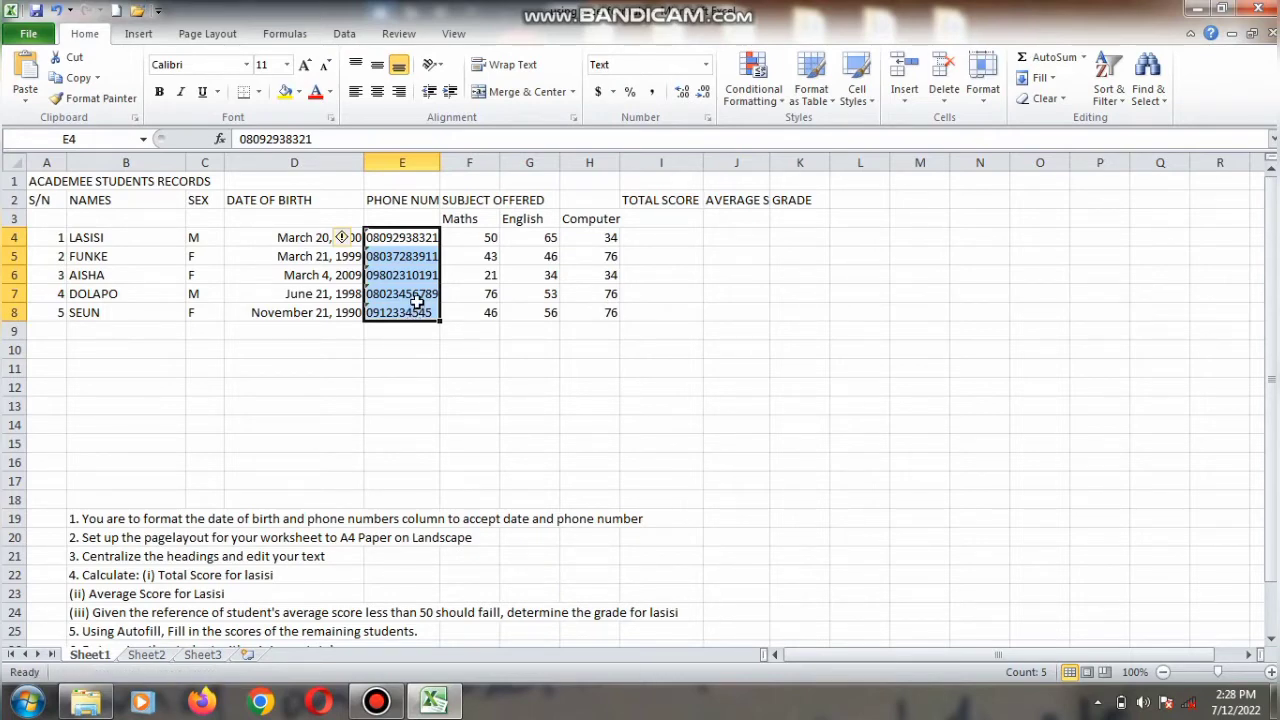
pyautogui.rightClick(416, 303)
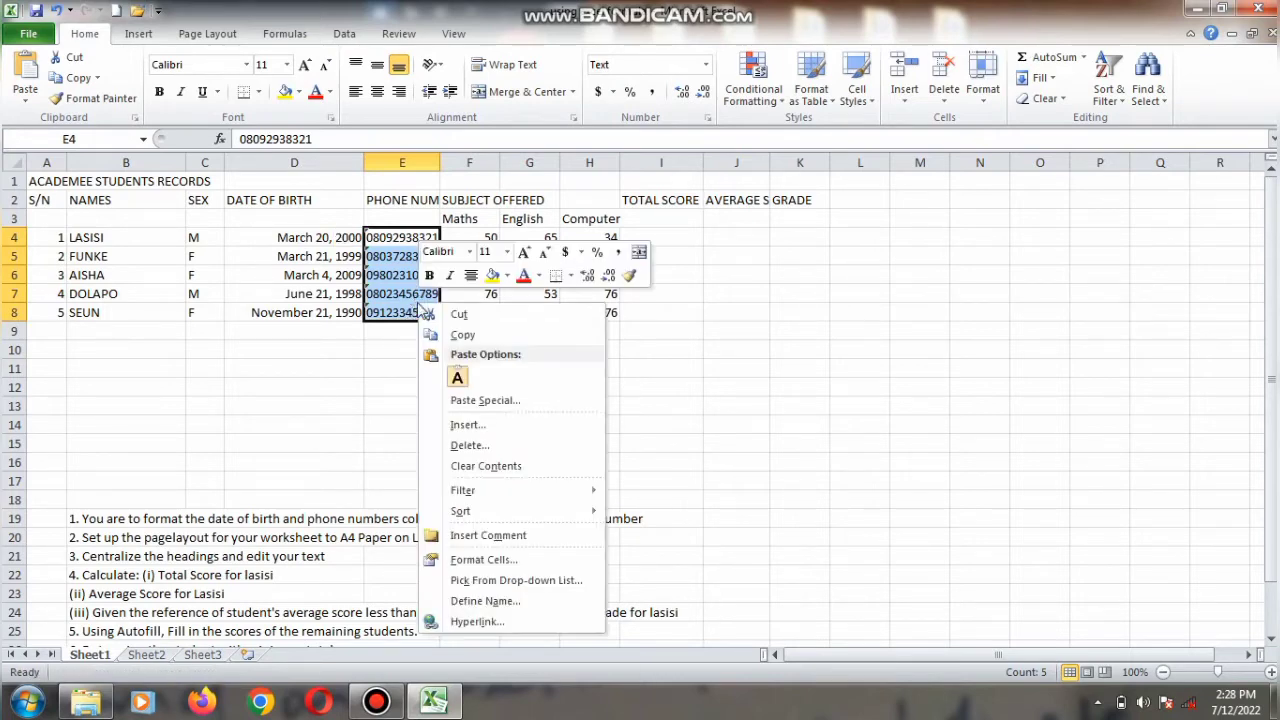
pyautogui.click(497, 560)
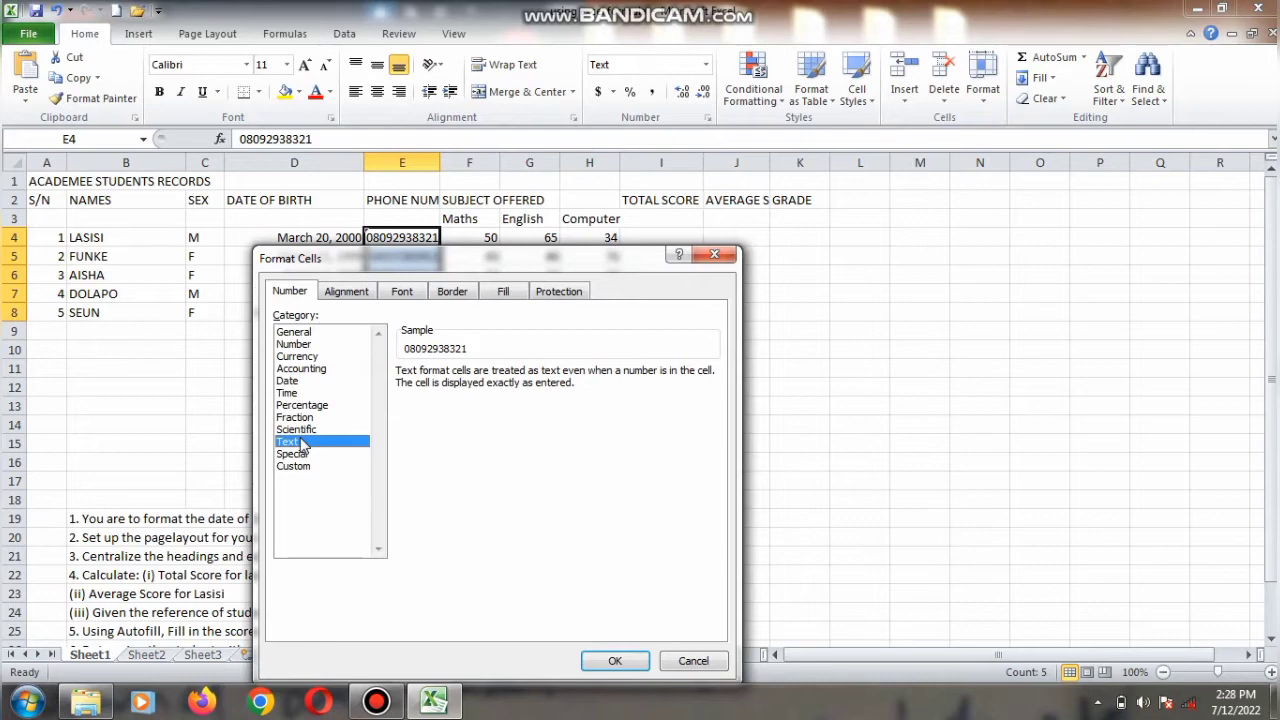
pyautogui.click(600, 660)
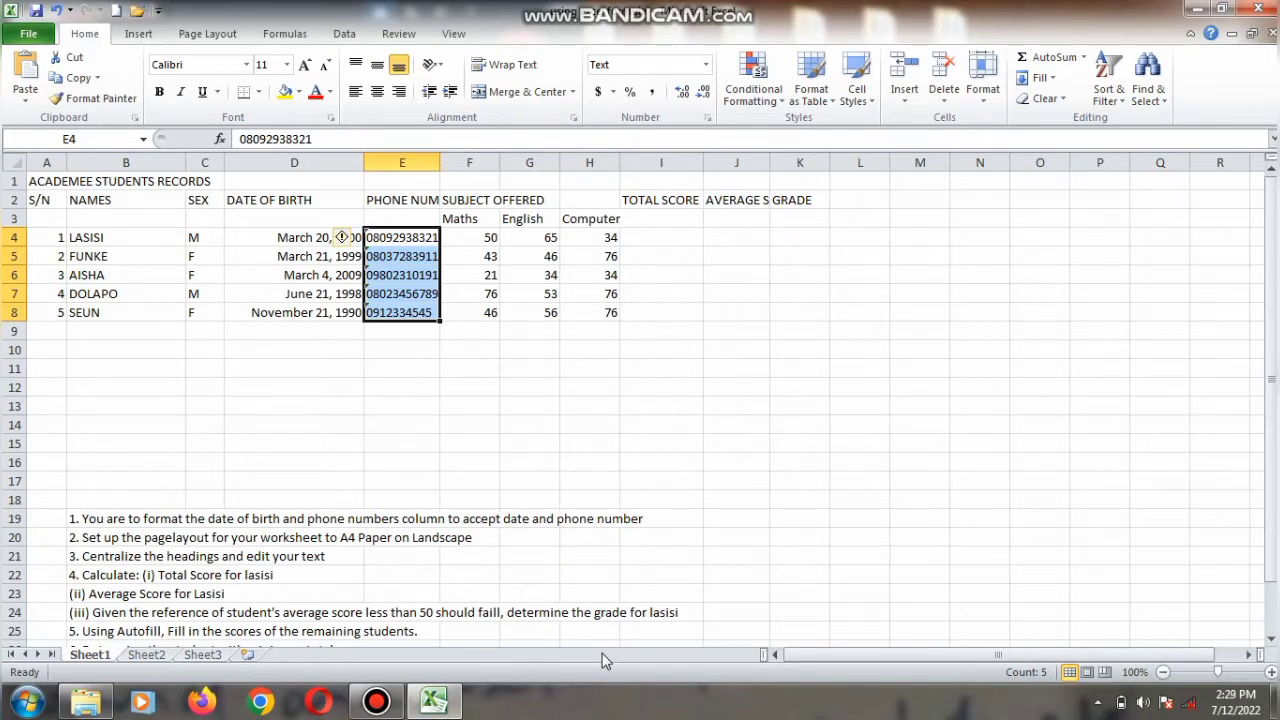
pyautogui.click(348, 288)
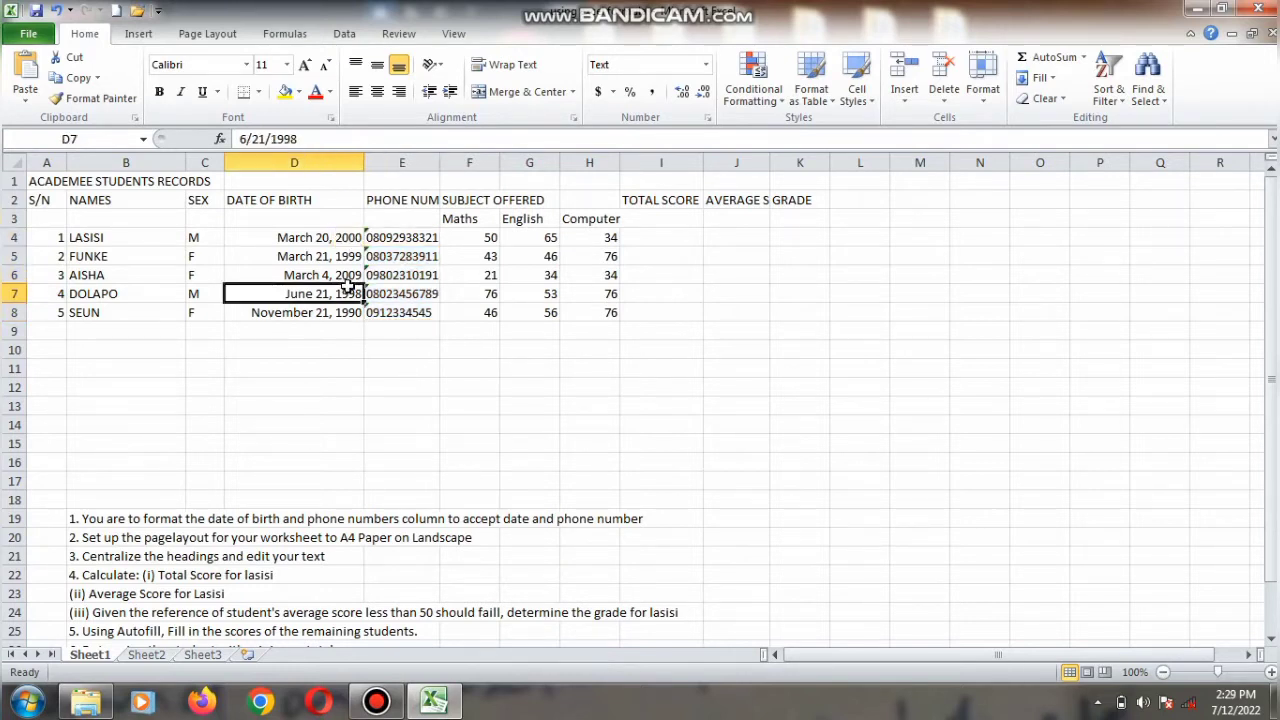
# Step: Set the worksheet's paper size to A4
pyautogui.click(208, 38)
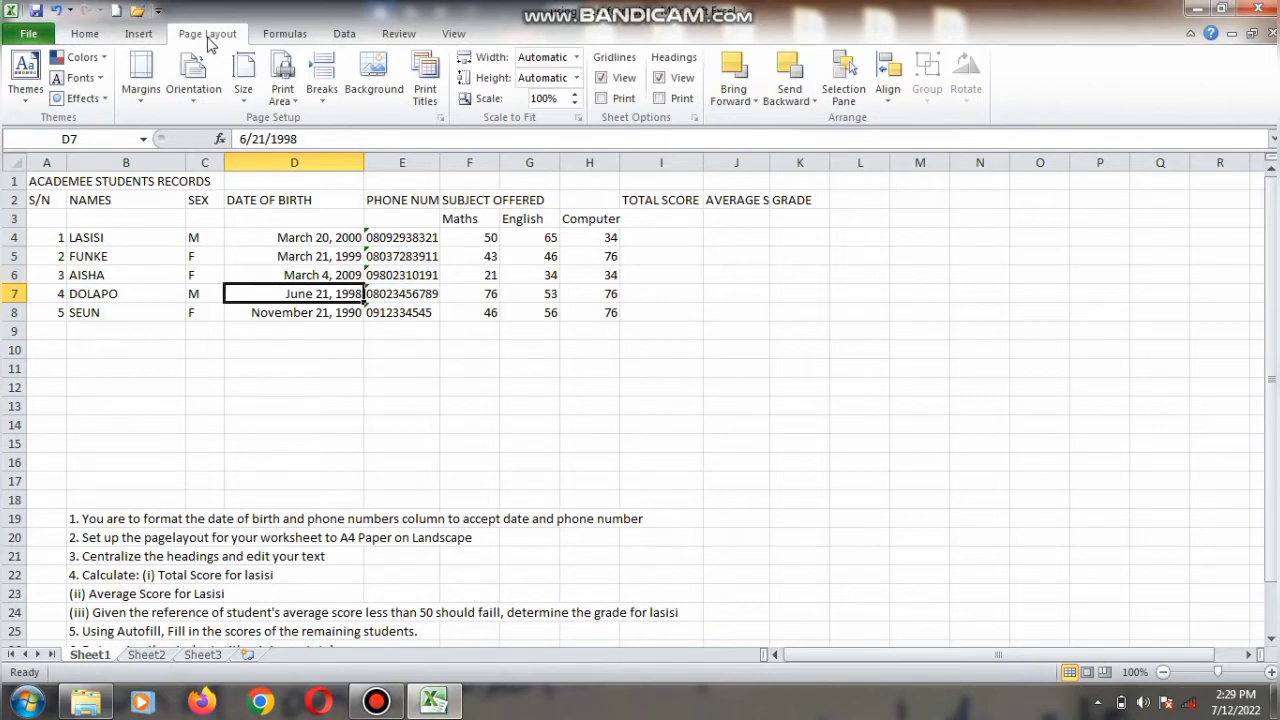
pyautogui.click(245, 88)
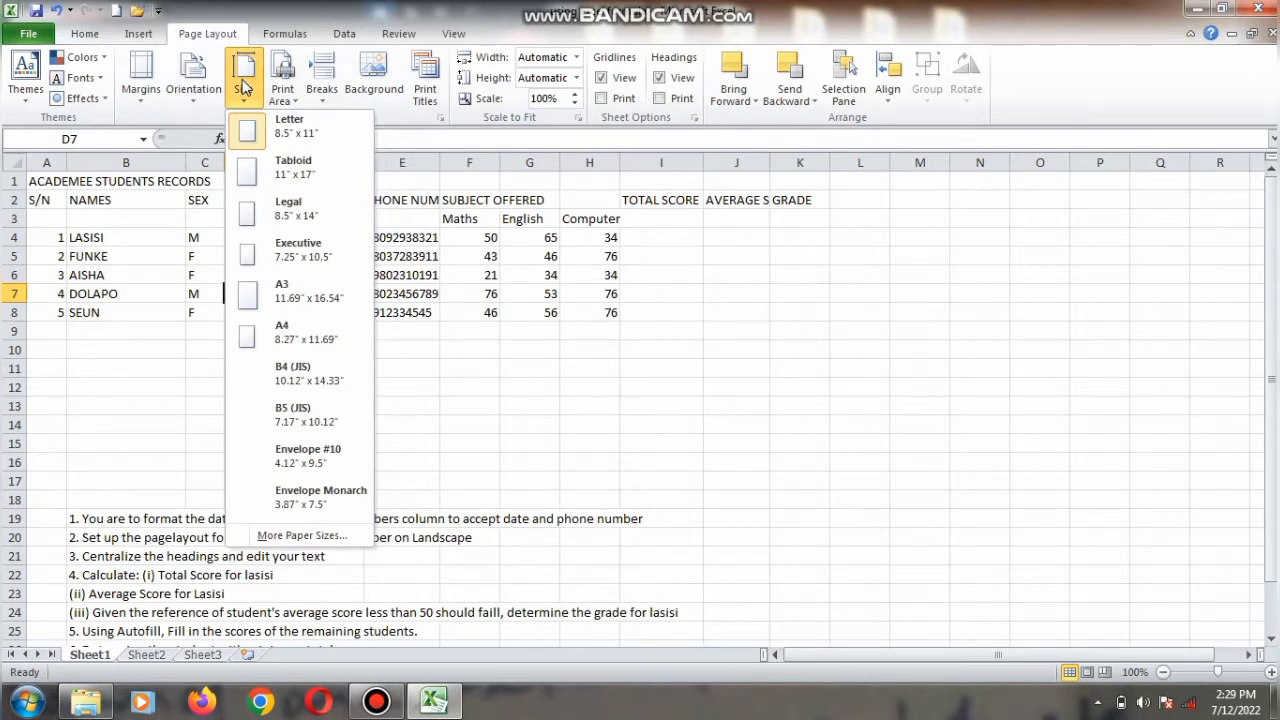
pyautogui.click(276, 331)
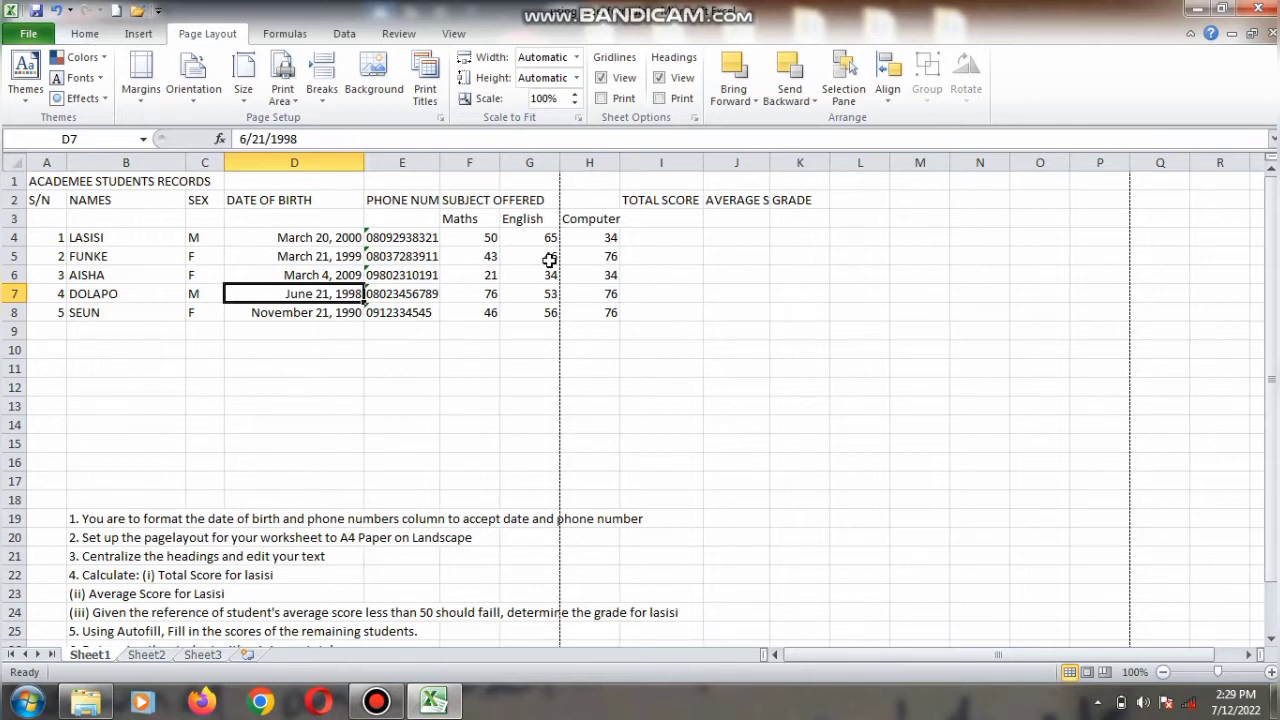
# Step: Switch to Page Layout view and inspect how the sheet splits across printed pages
pyautogui.click(455, 34)
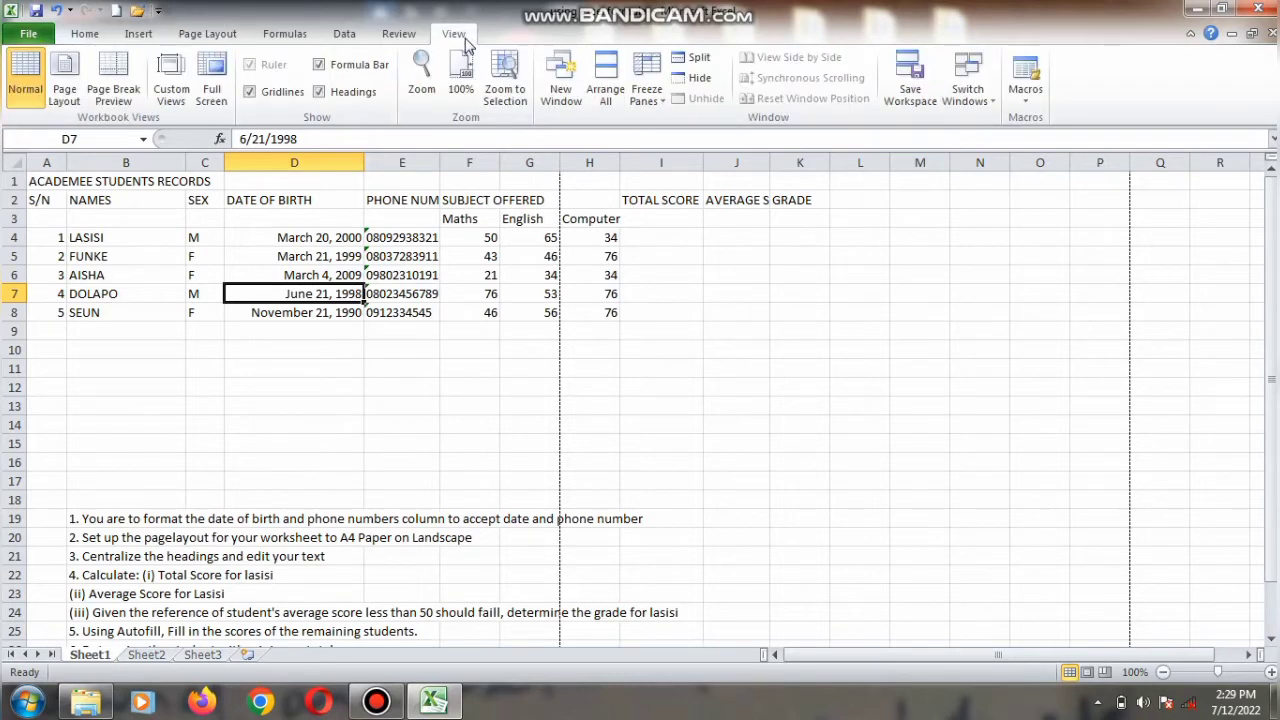
pyautogui.click(73, 101)
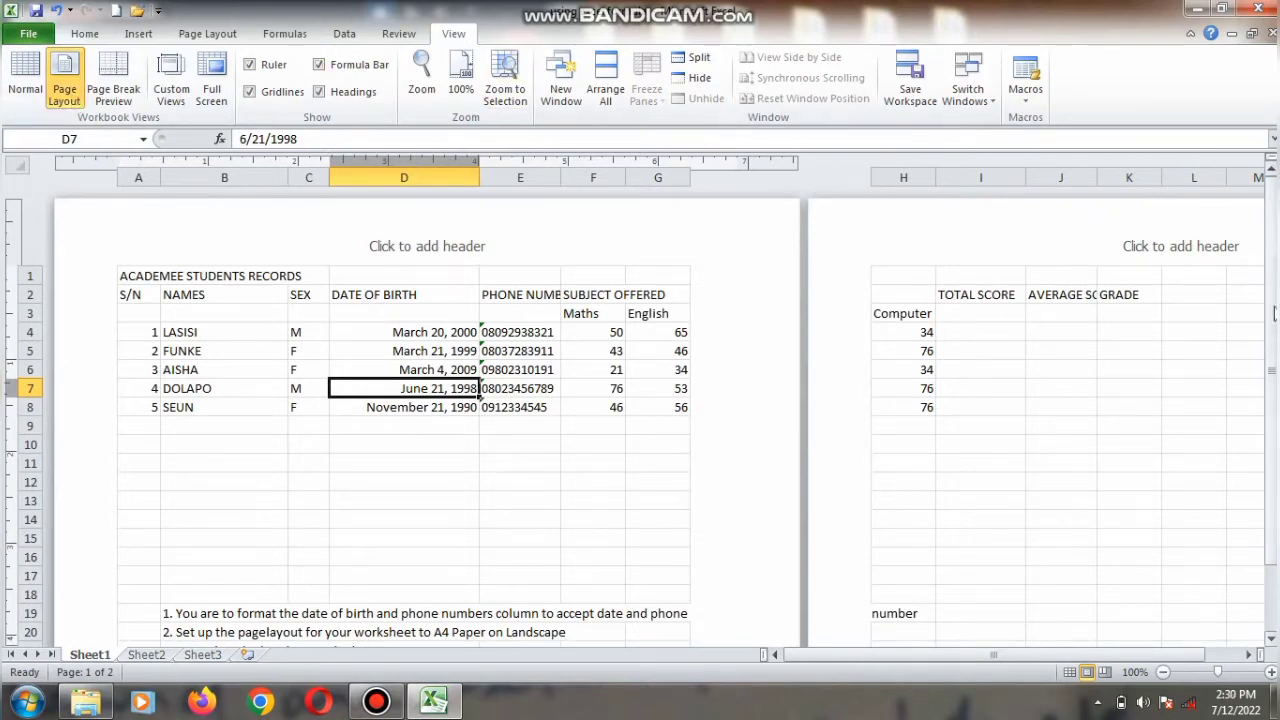
pyautogui.moveTo(1272, 300); pyautogui.dragTo(1272, 322)
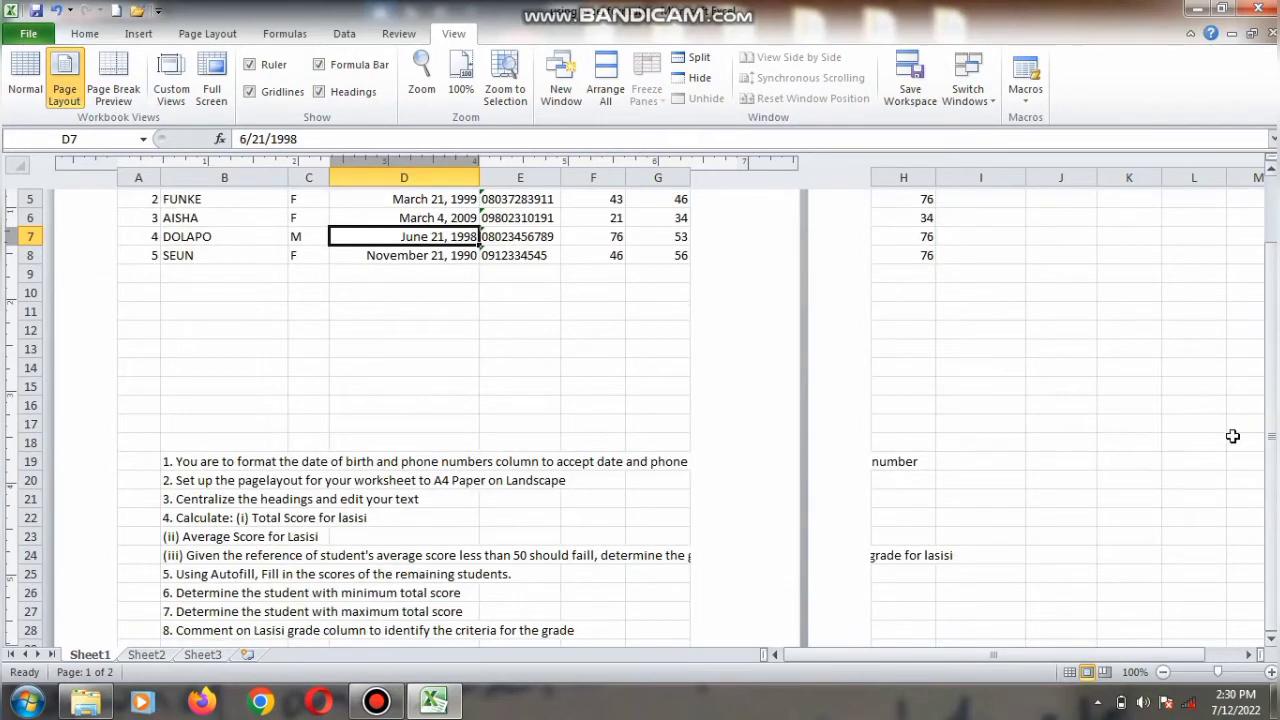
pyautogui.click(1205, 459)
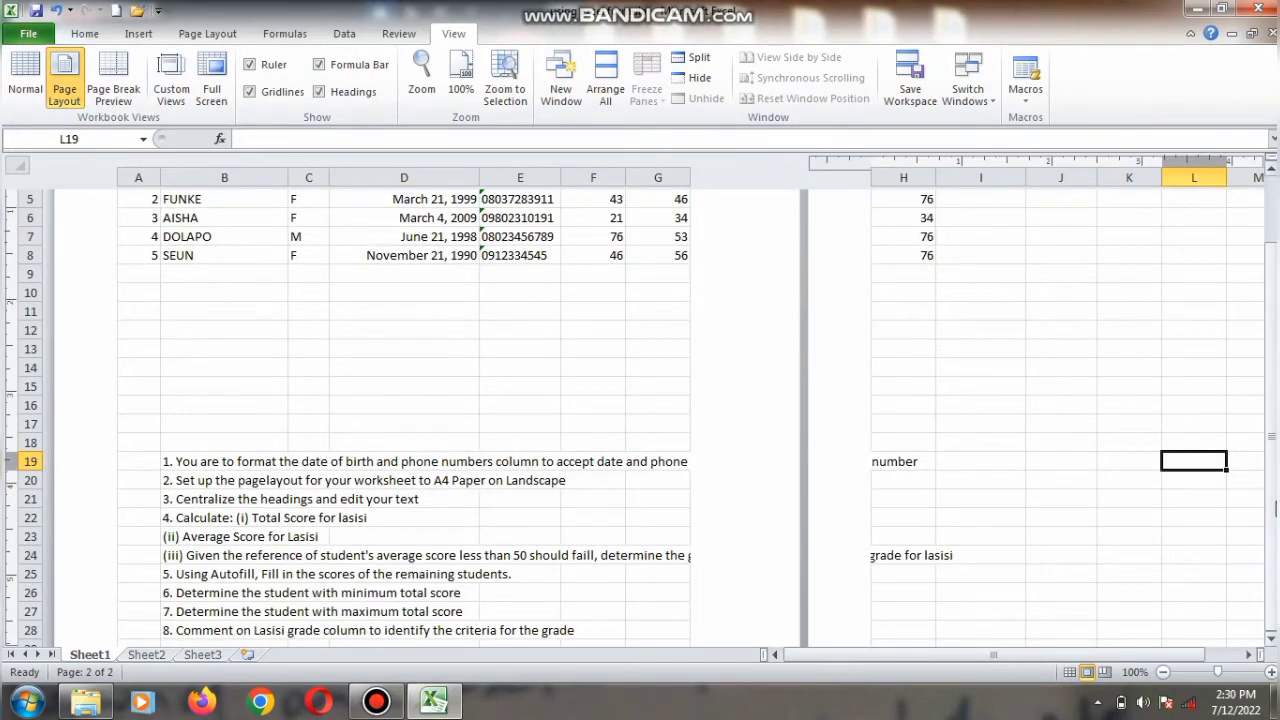
pyautogui.moveTo(1272, 505); pyautogui.dragTo(1268, 438)
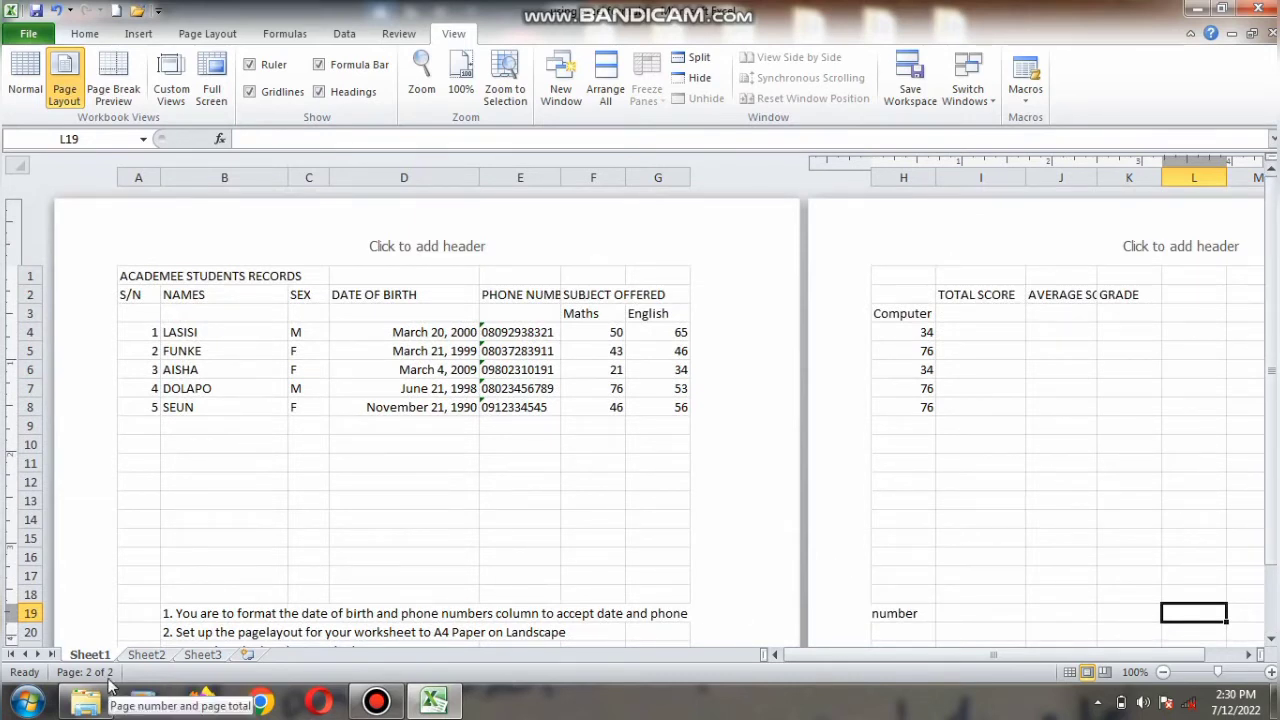
pyautogui.click(309, 505)
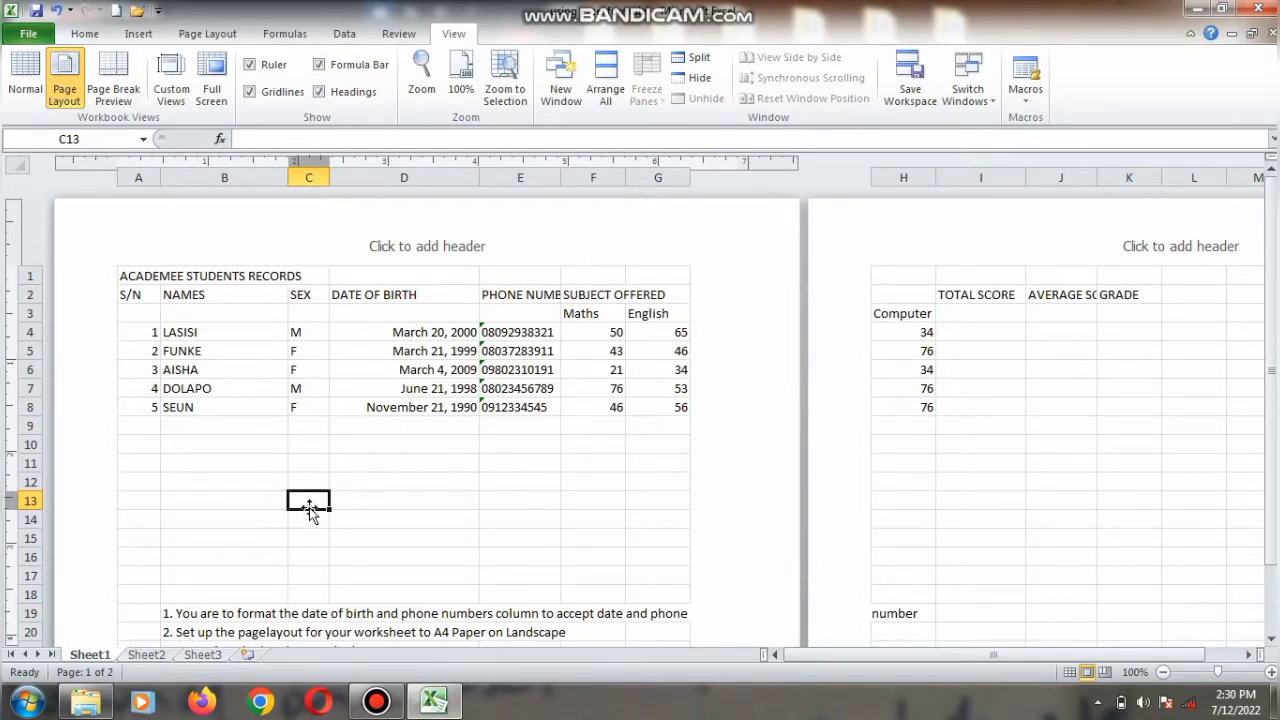
# Step: Set the page orientation to Landscape
pyautogui.click(207, 36)
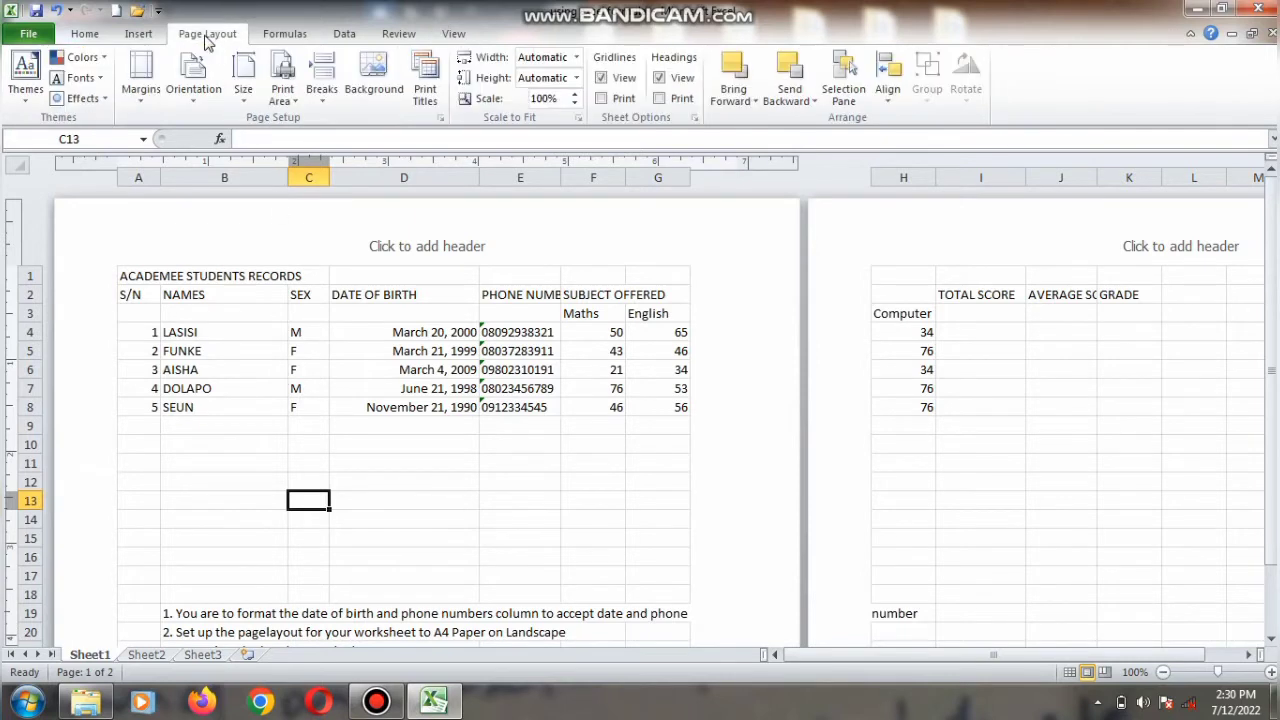
pyautogui.click(193, 95)
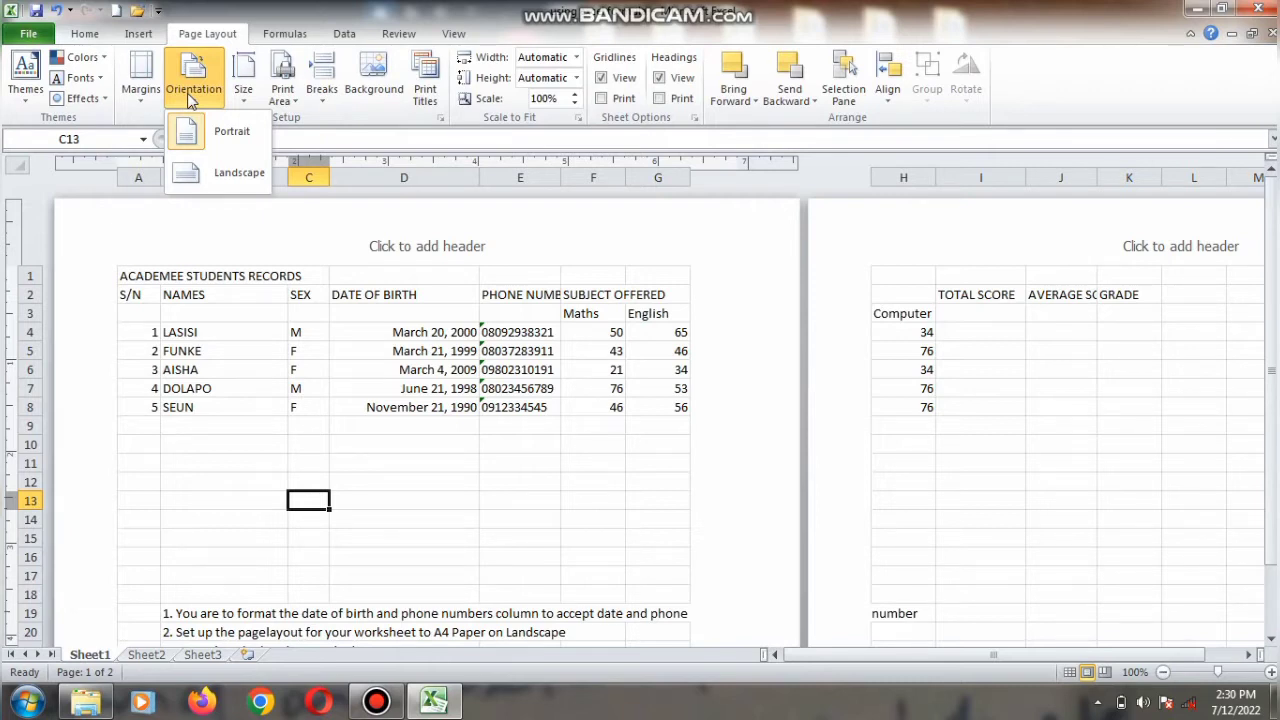
pyautogui.click(178, 167)
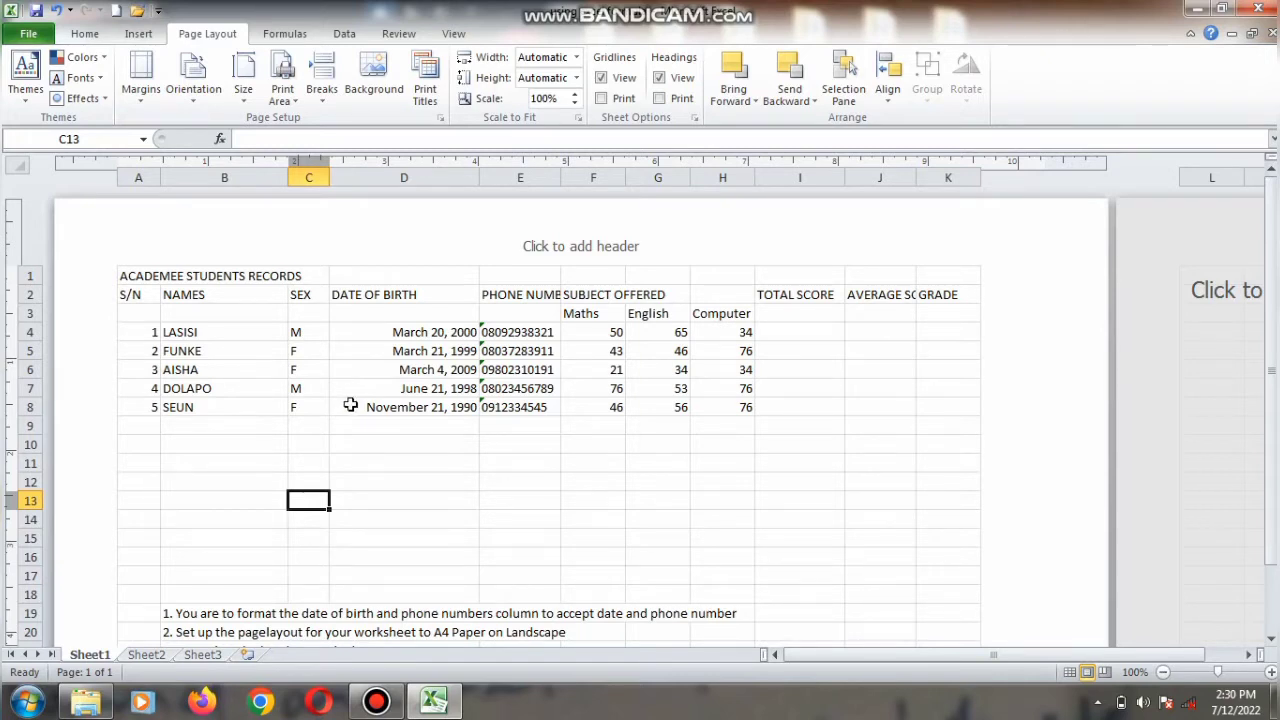
# Step: Make the ACADEMEE STUDENTS RECORDS title in A1 bold with font size 20
pyautogui.click(189, 278)
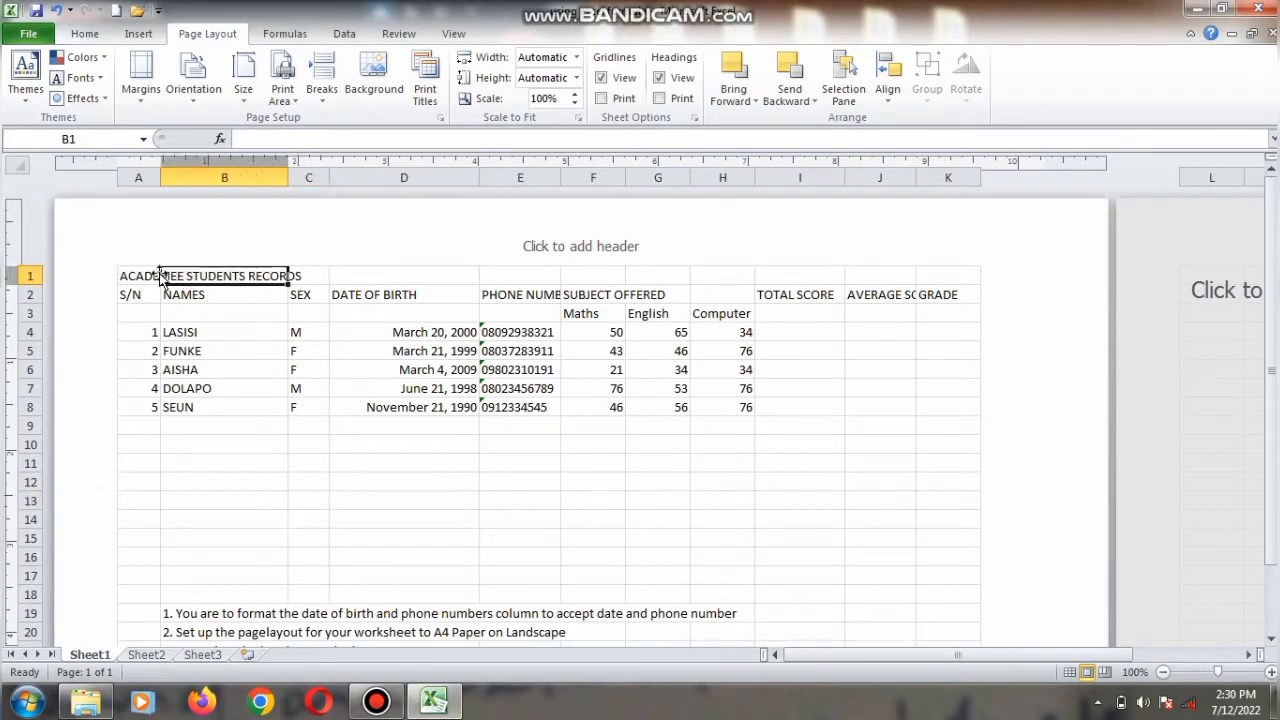
pyautogui.click(152, 273)
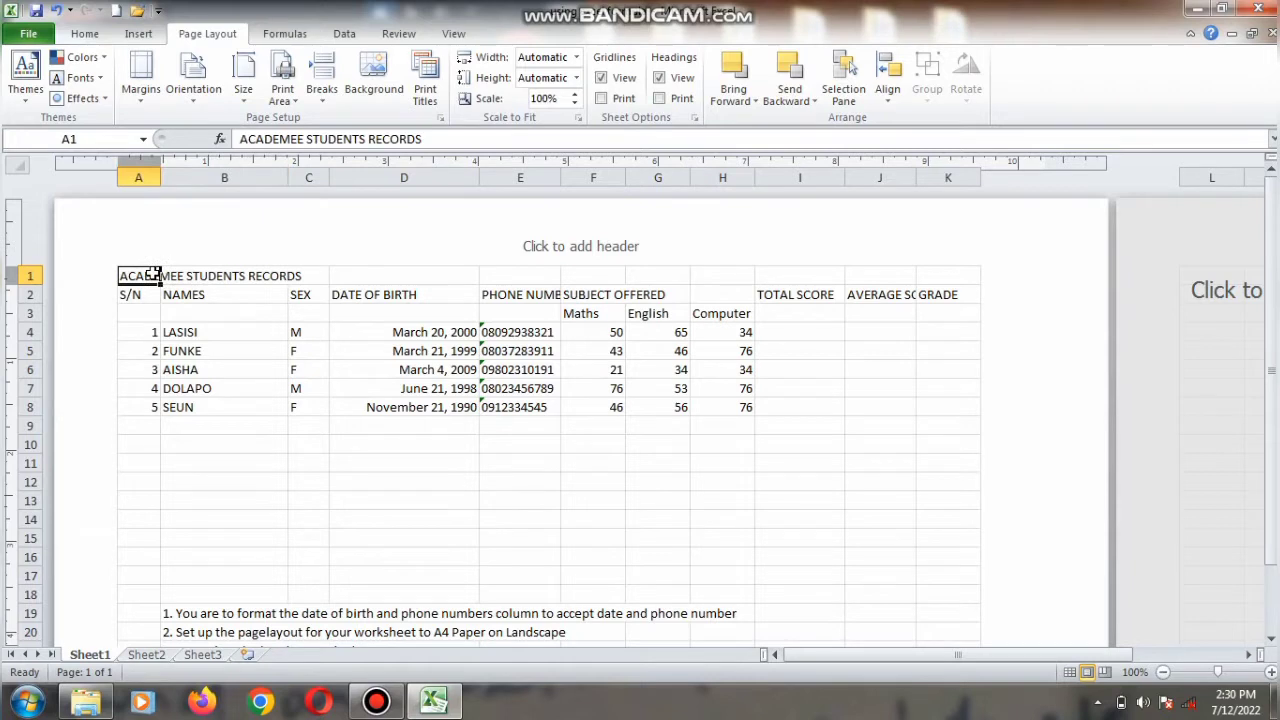
pyautogui.hotkey('ctrl', 'b')
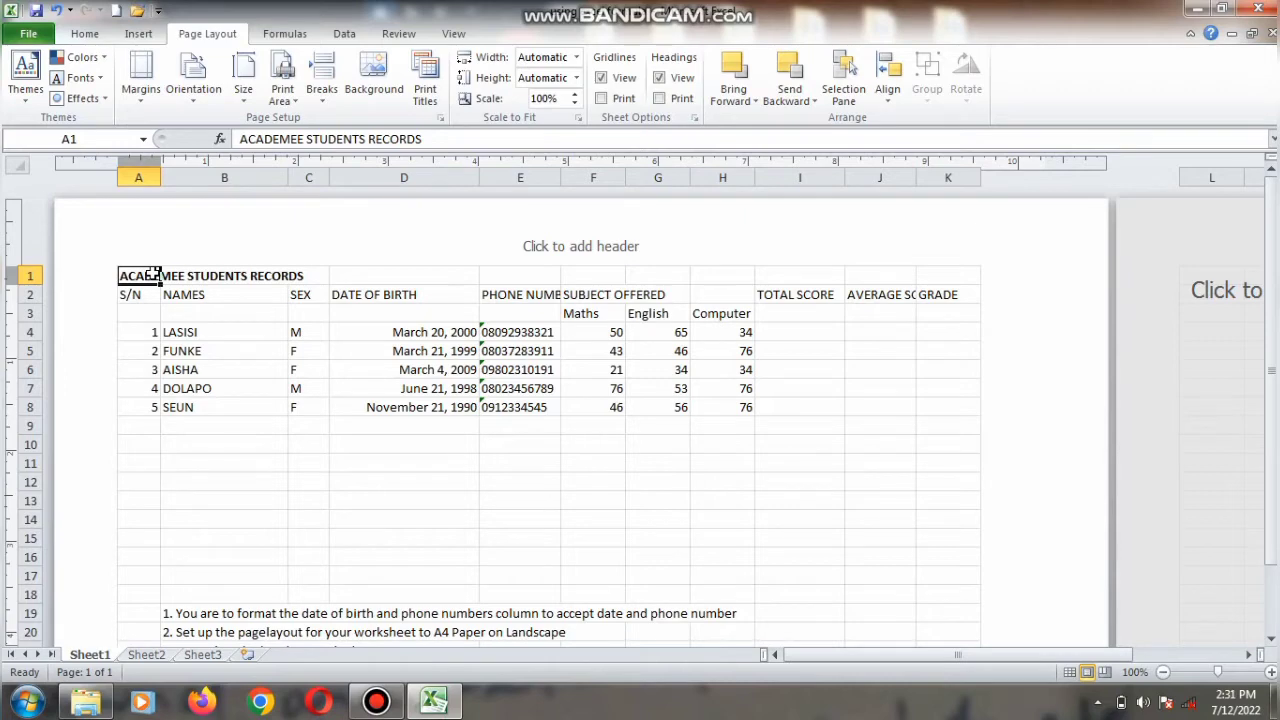
pyautogui.hotkey('ctrl', '1')
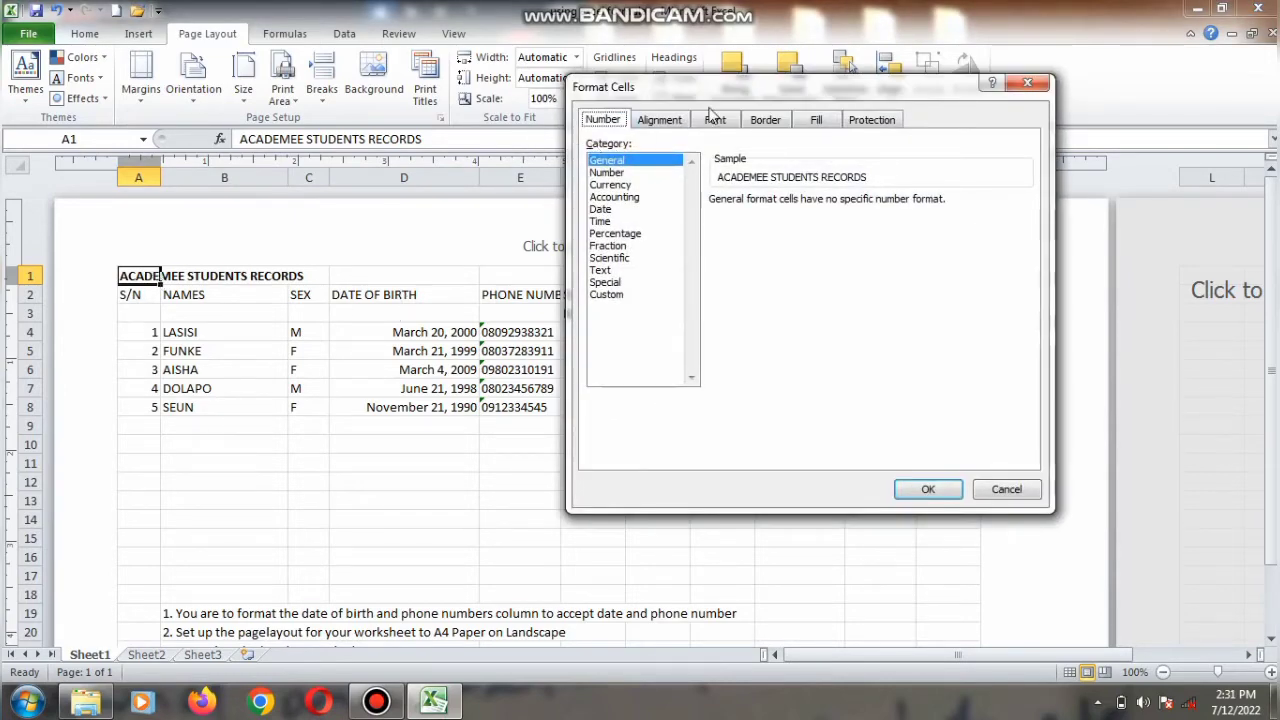
pyautogui.click(714, 119)
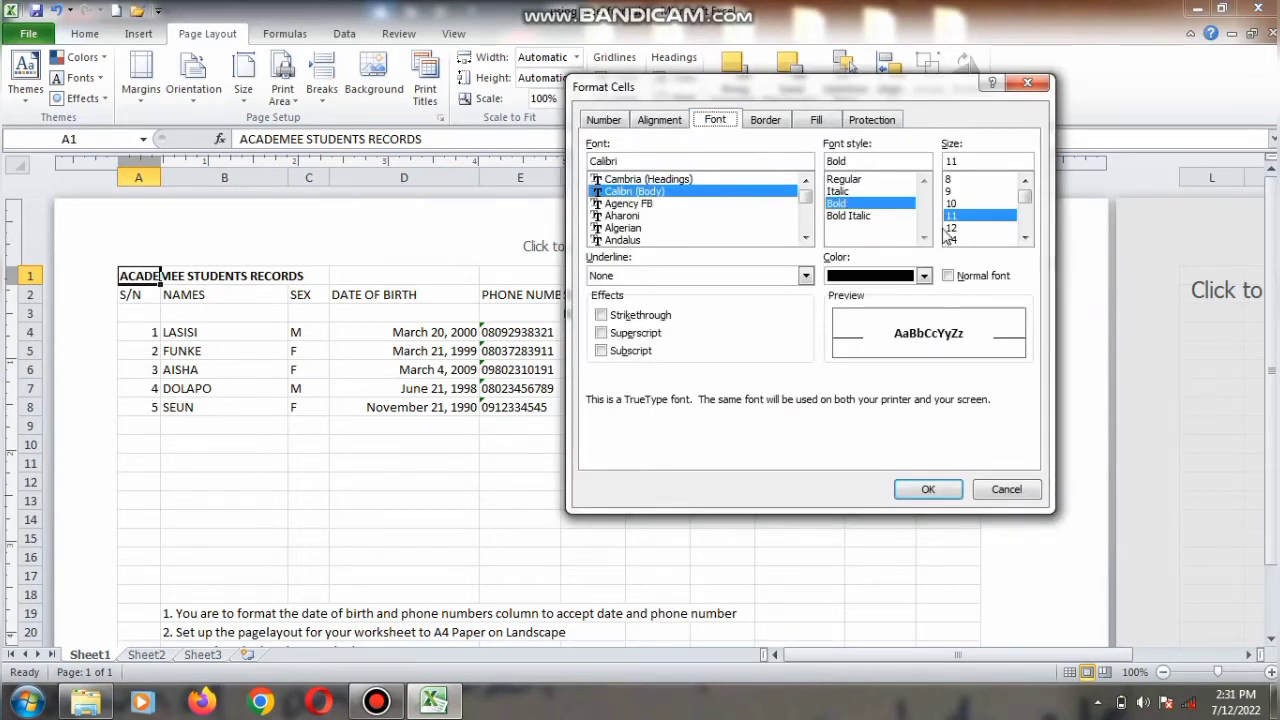
pyautogui.click(1024, 237)
pyautogui.click(1024, 237)
pyautogui.click(1024, 237)
pyautogui.click(1024, 237)
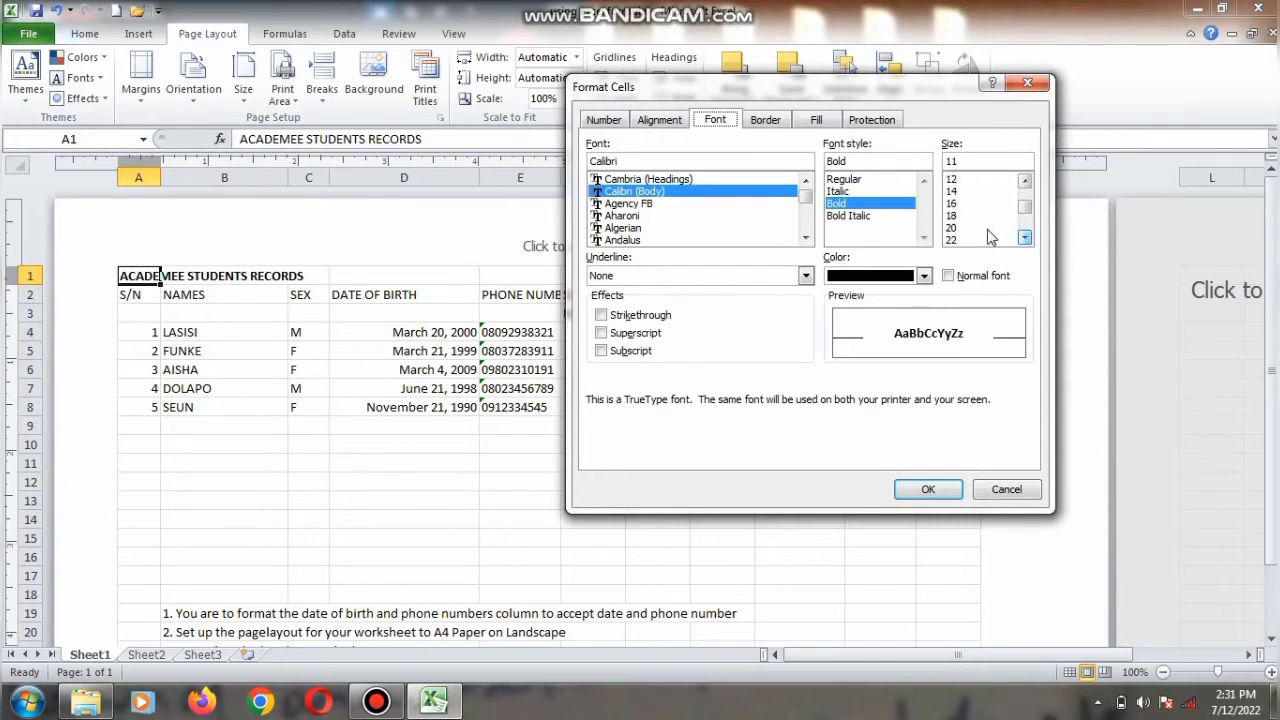
pyautogui.click(985, 228)
pyautogui.click(935, 489)
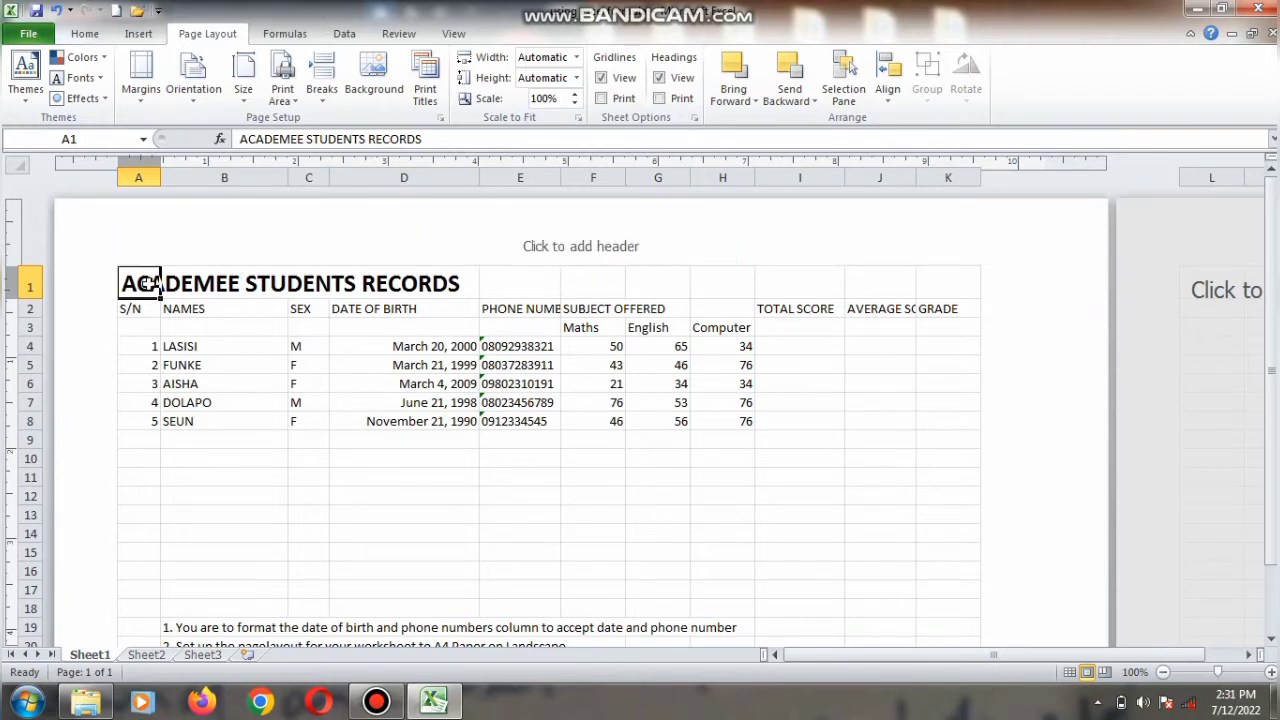
# Step: Merge and centre the ACADEMEE STUDENTS RECORDS title across A1:K1
pyautogui.moveTo(146, 285); pyautogui.dragTo(922, 282)
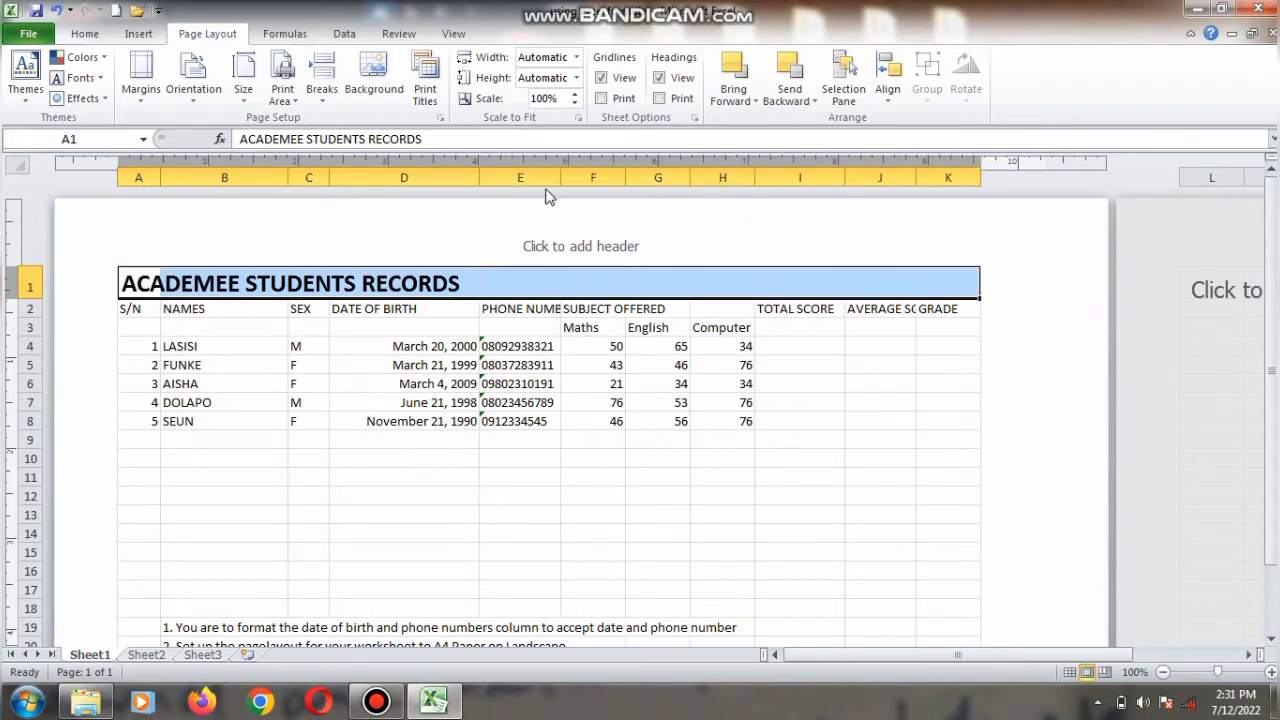
pyautogui.click(88, 34)
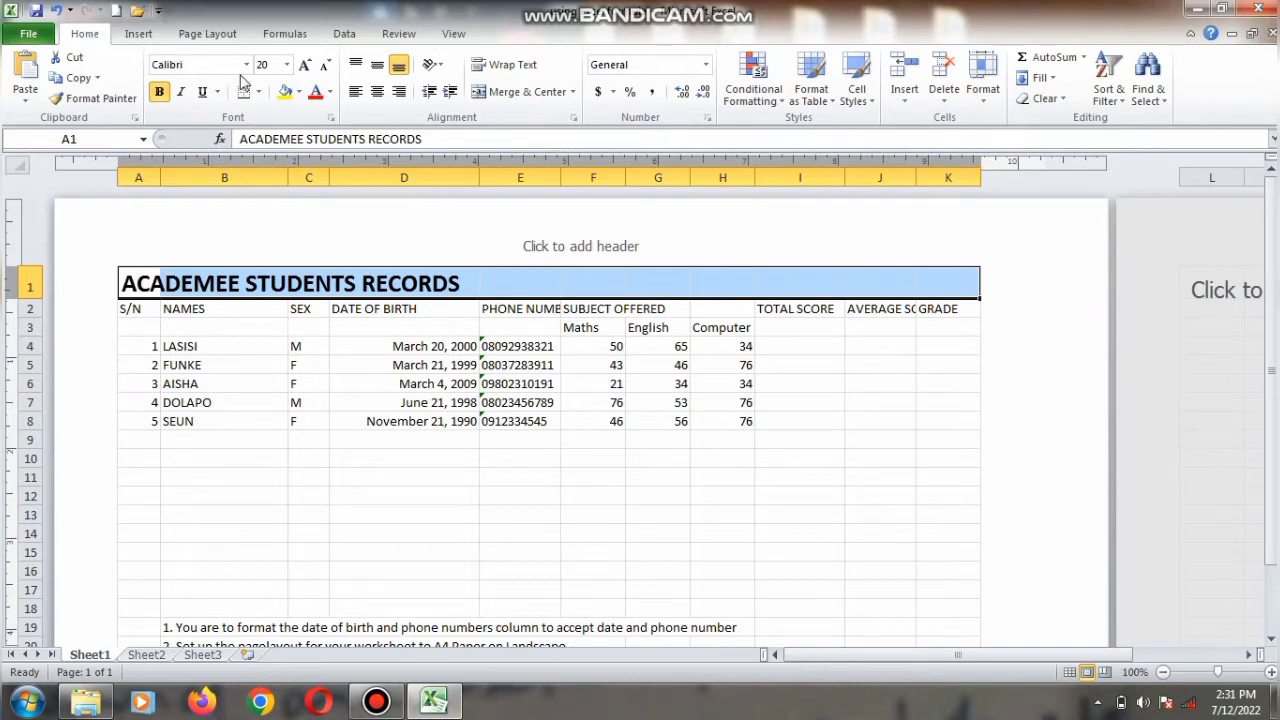
pyautogui.click(520, 91)
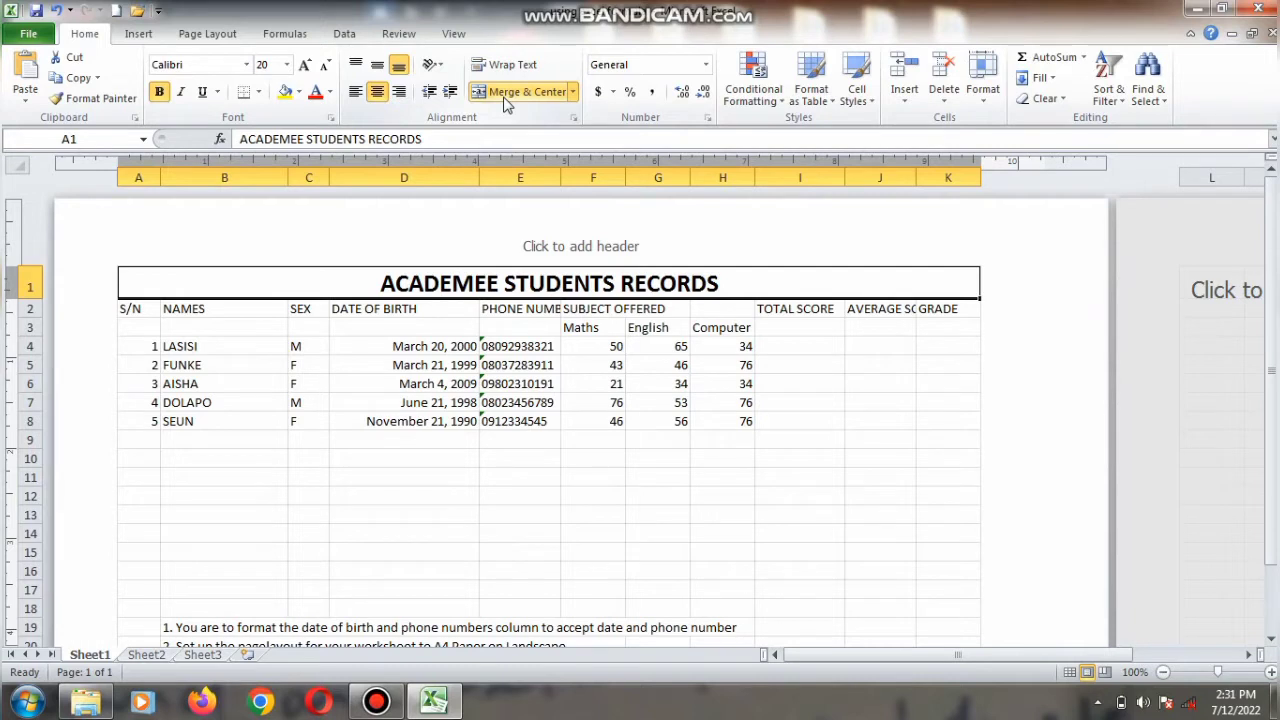
# Step: Make the title italic with a dark blue font colour
pyautogui.click(181, 93)
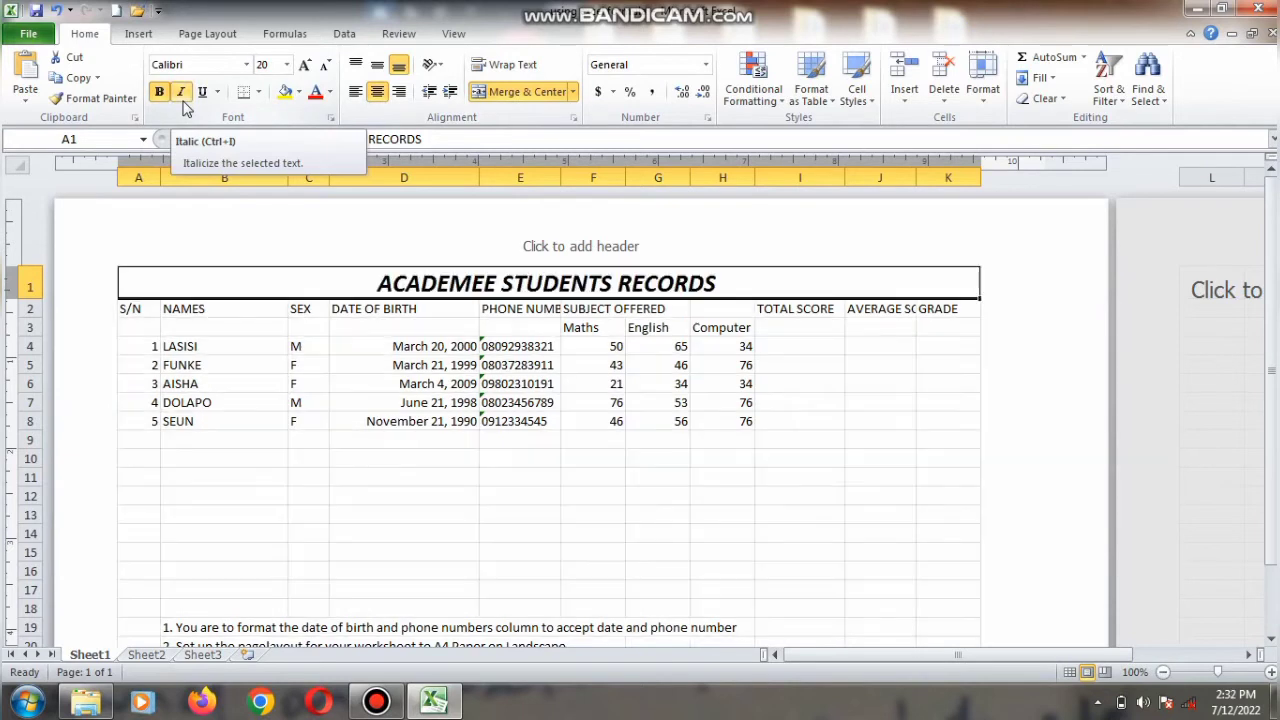
pyautogui.click(315, 93)
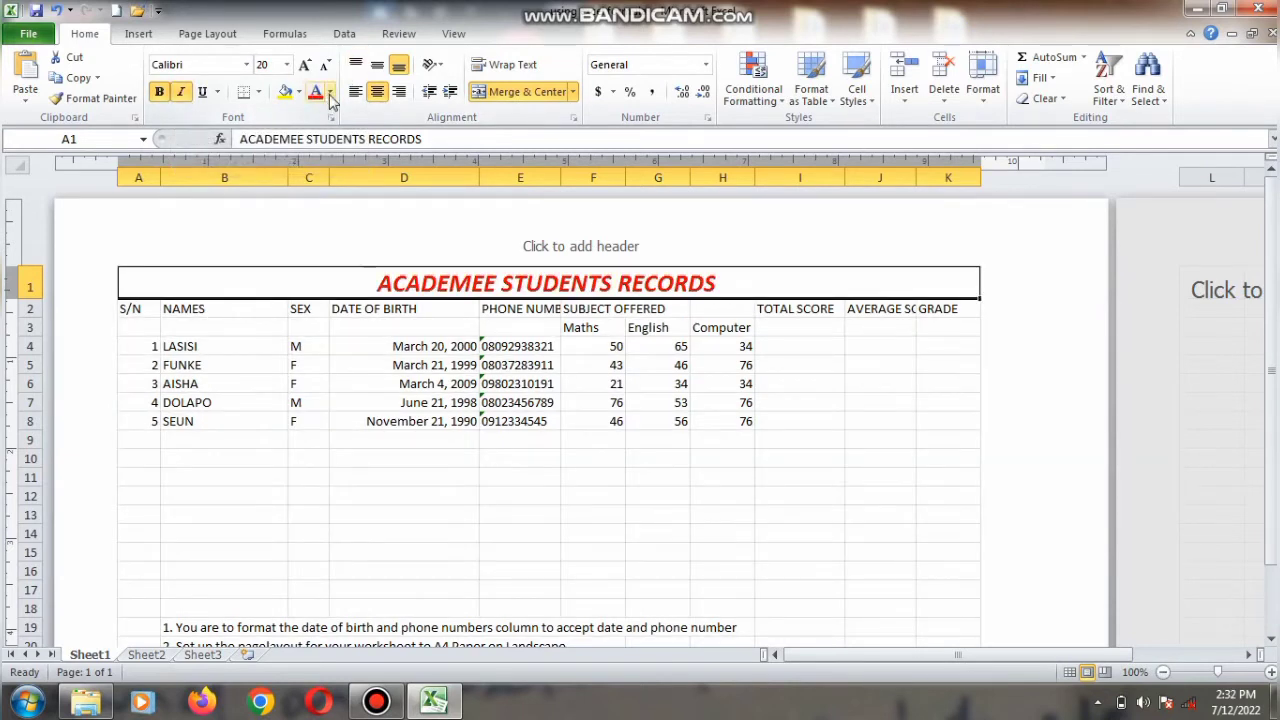
pyautogui.click(330, 92)
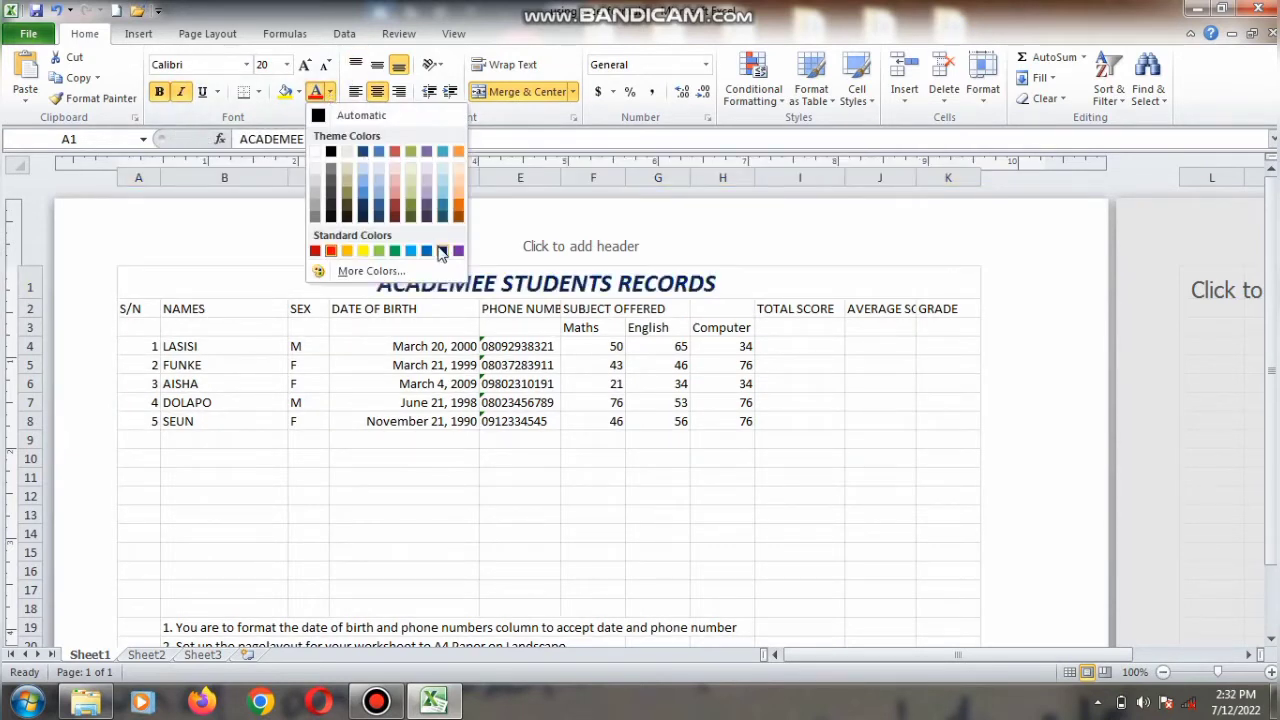
pyautogui.click(362, 151)
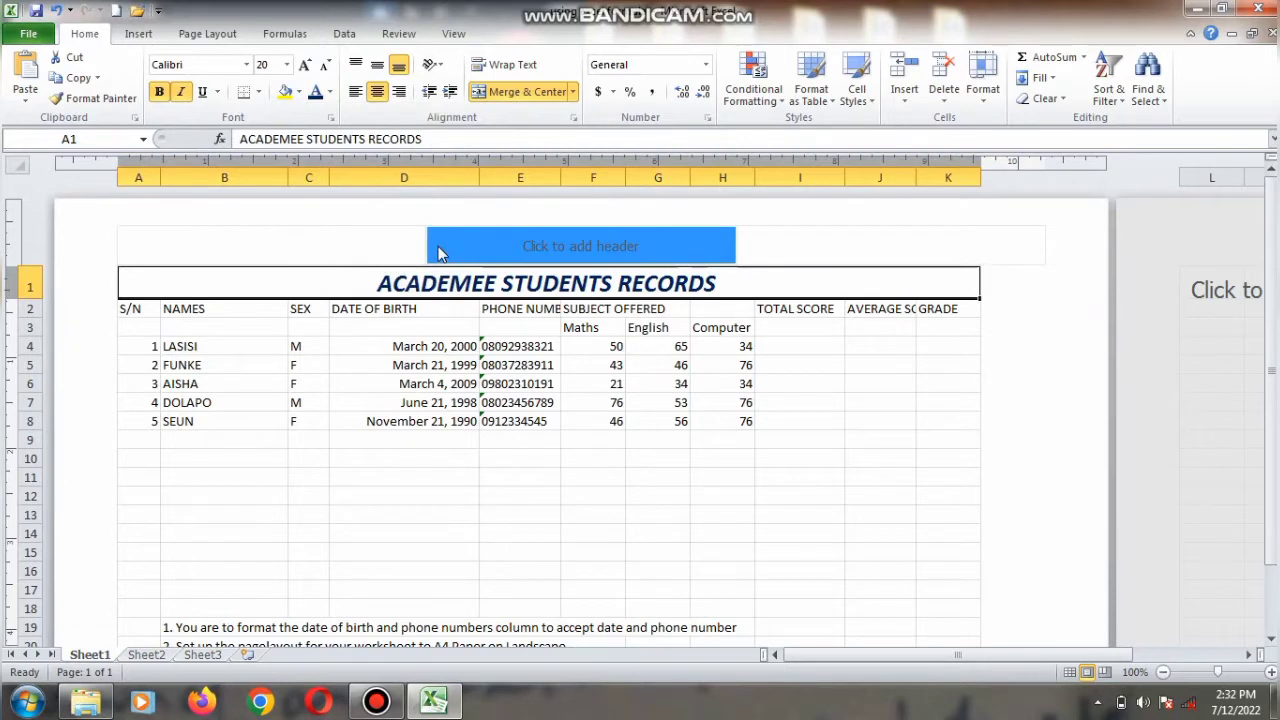
pyautogui.click(520, 368)
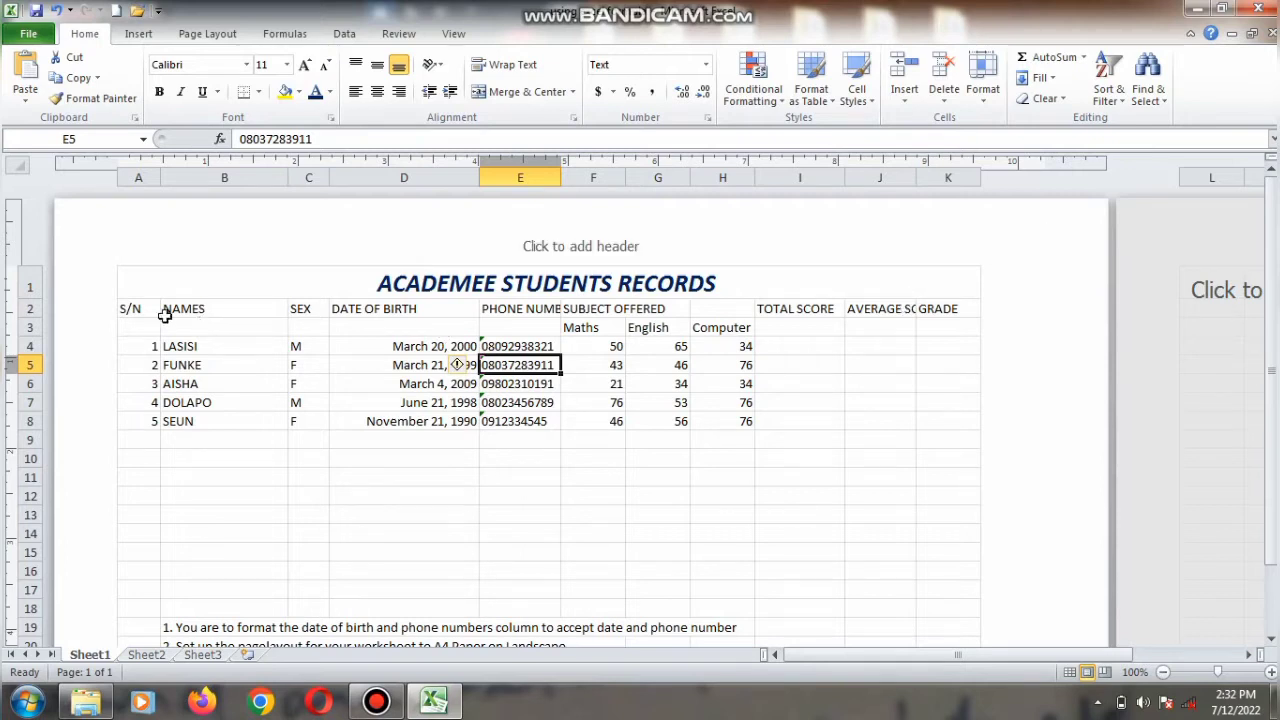
# Step: Set the vertical text alignment of the header row A2:K2 to Justify
pyautogui.moveTo(146, 312); pyautogui.dragTo(925, 313)
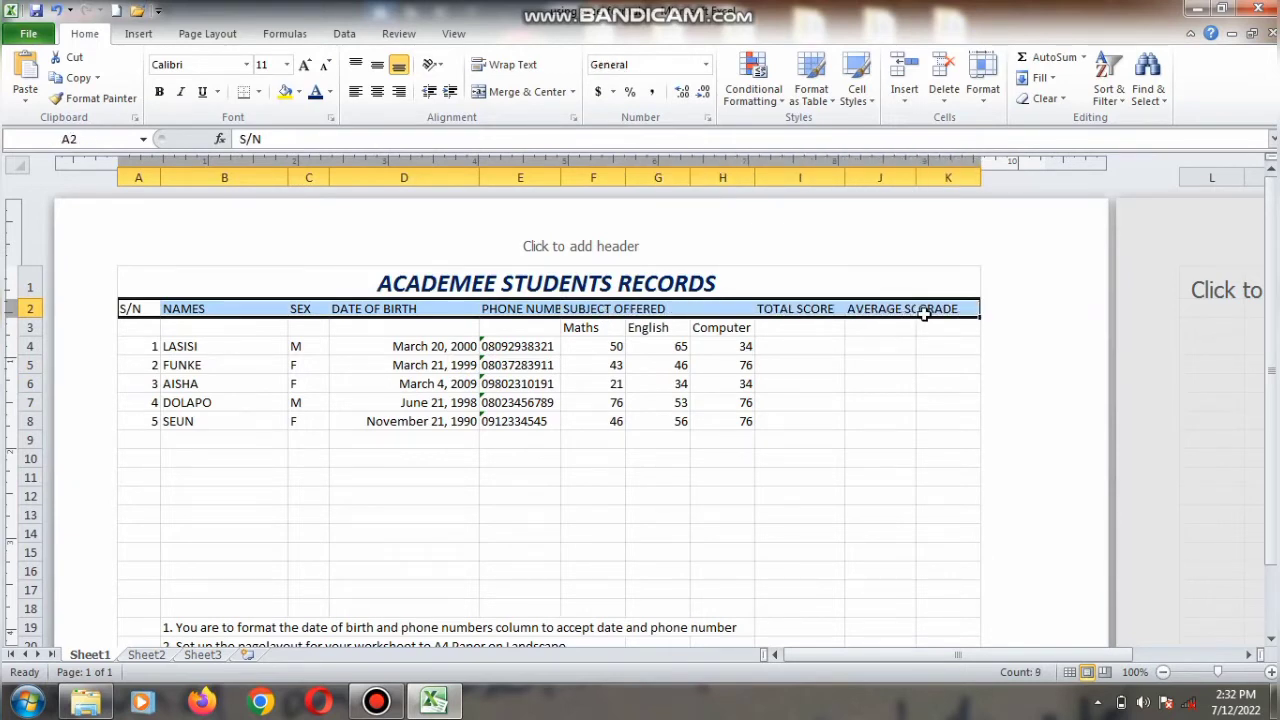
pyautogui.rightClick(925, 313)
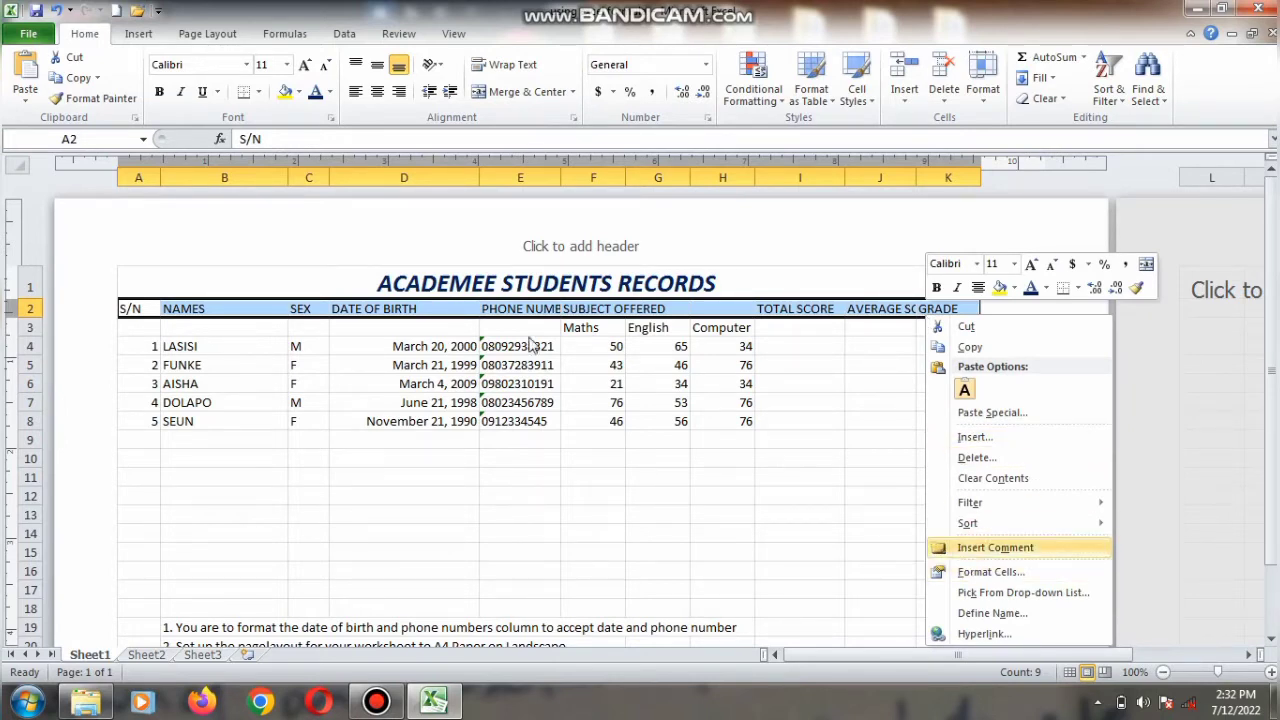
pyautogui.click(980, 96)
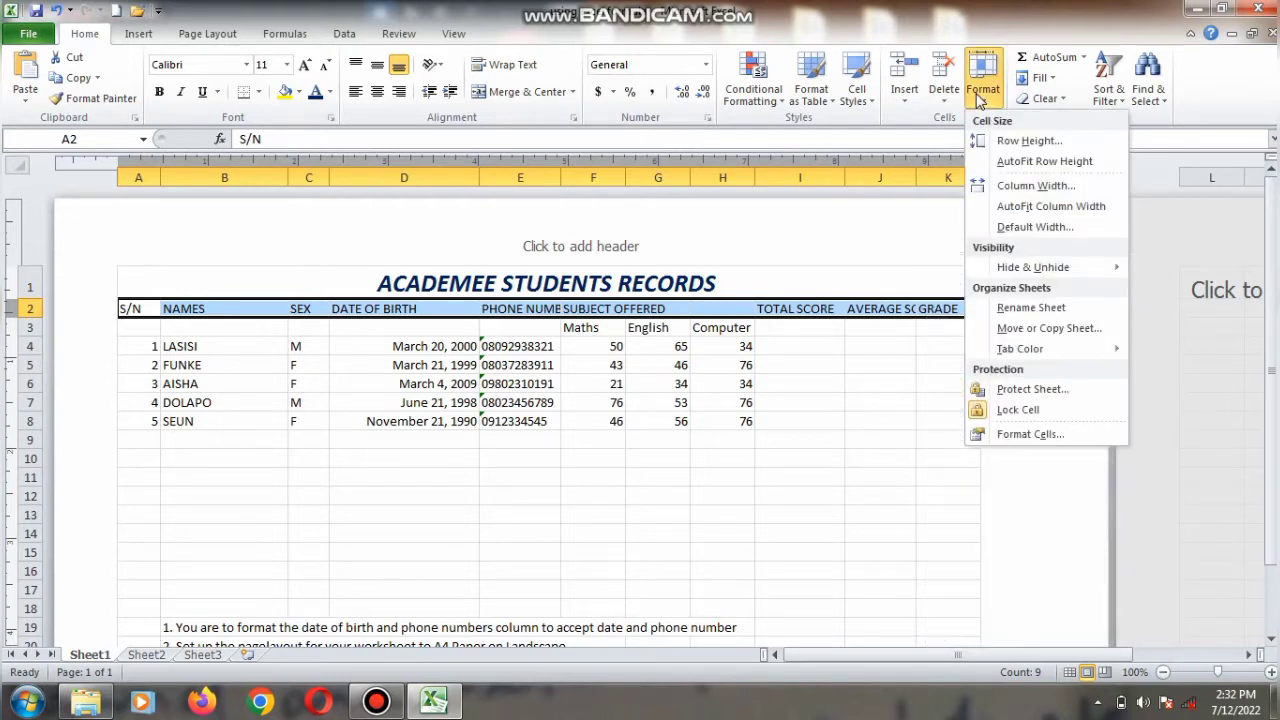
pyautogui.click(1031, 435)
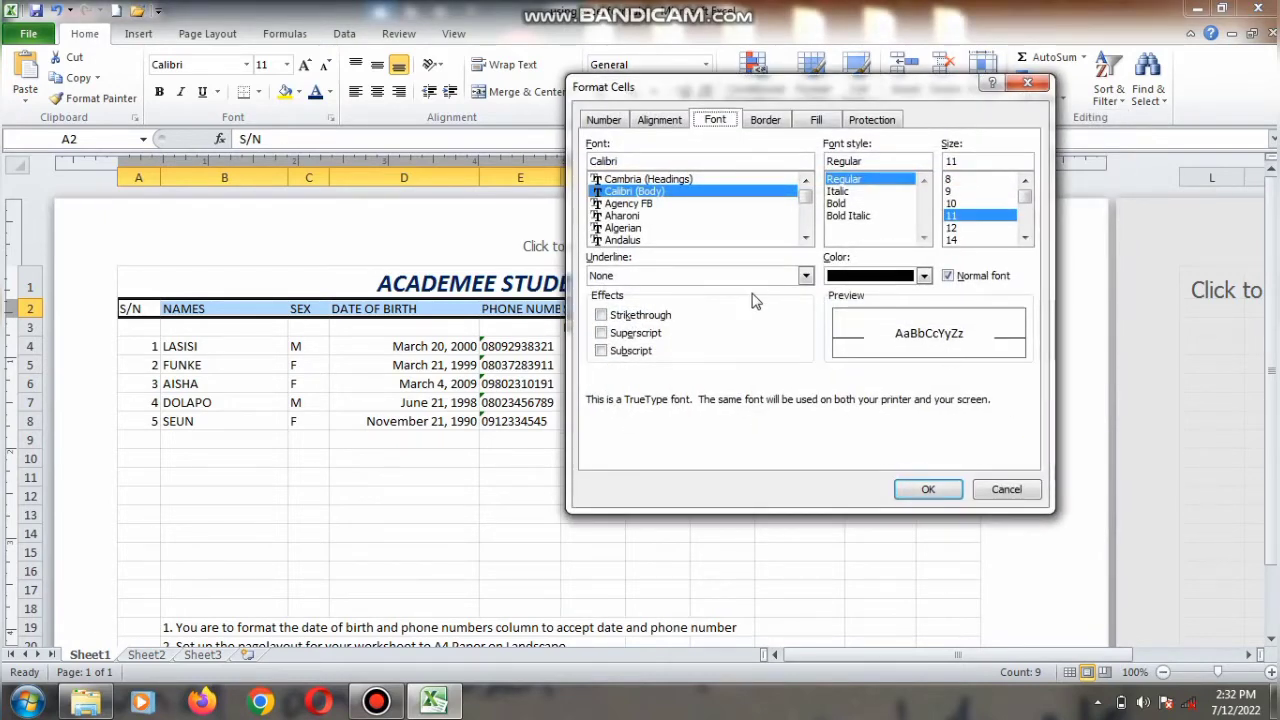
pyautogui.click(667, 120)
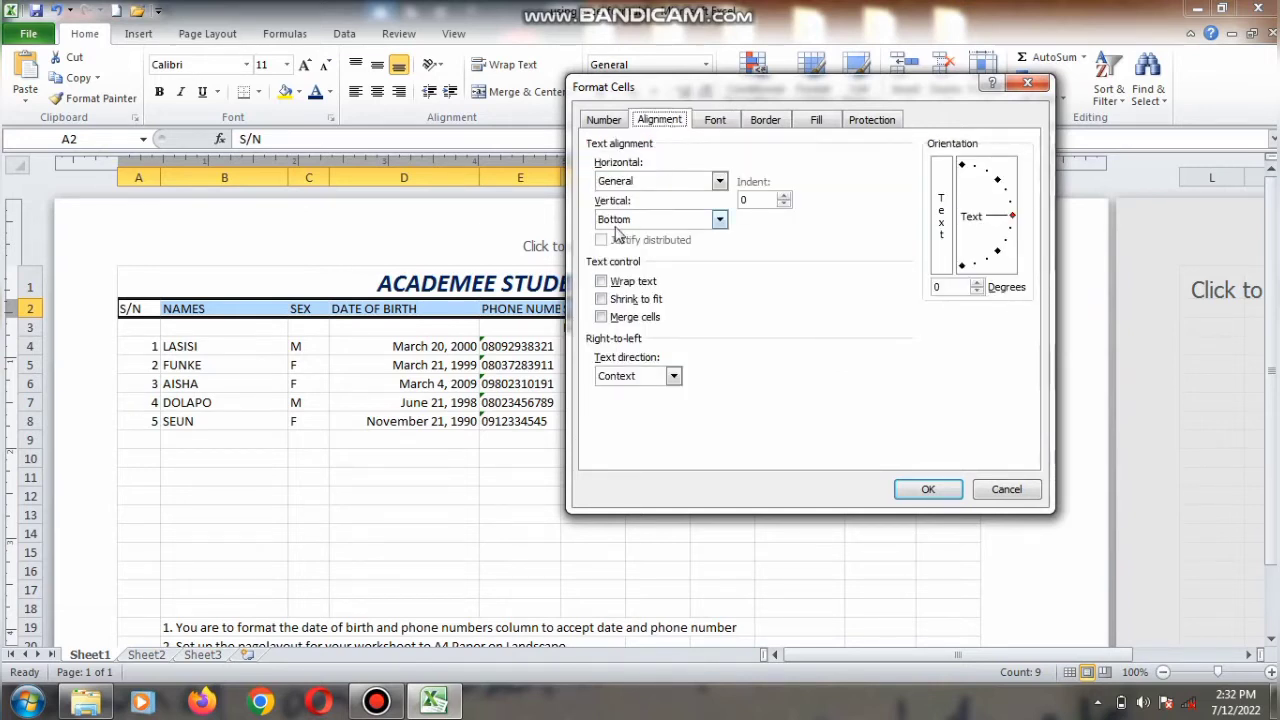
pyautogui.click(718, 221)
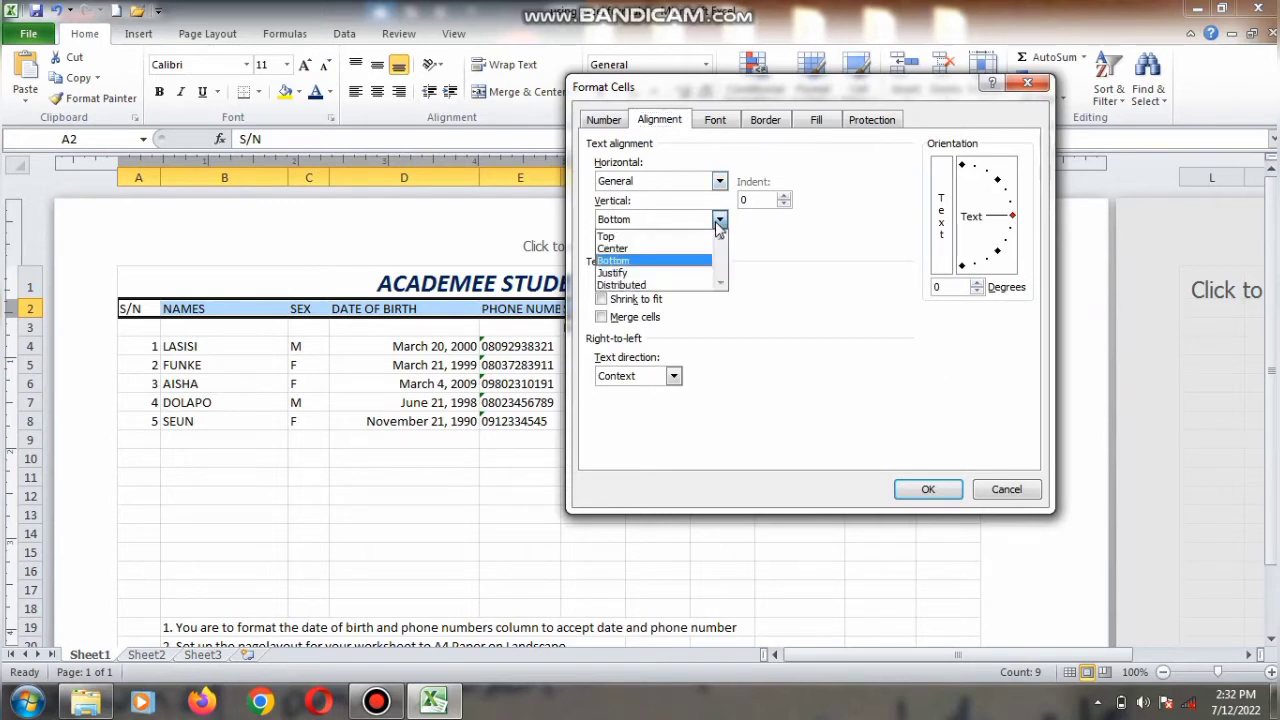
pyautogui.click(666, 276)
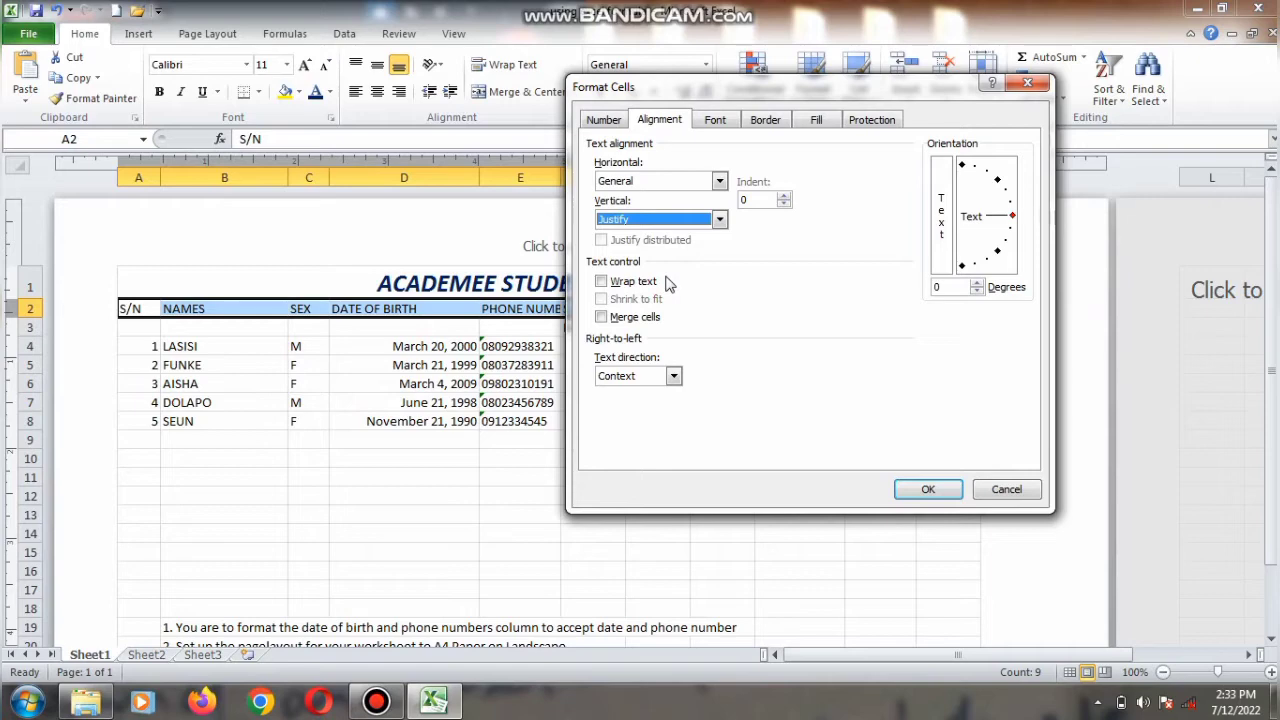
pyautogui.click(904, 490)
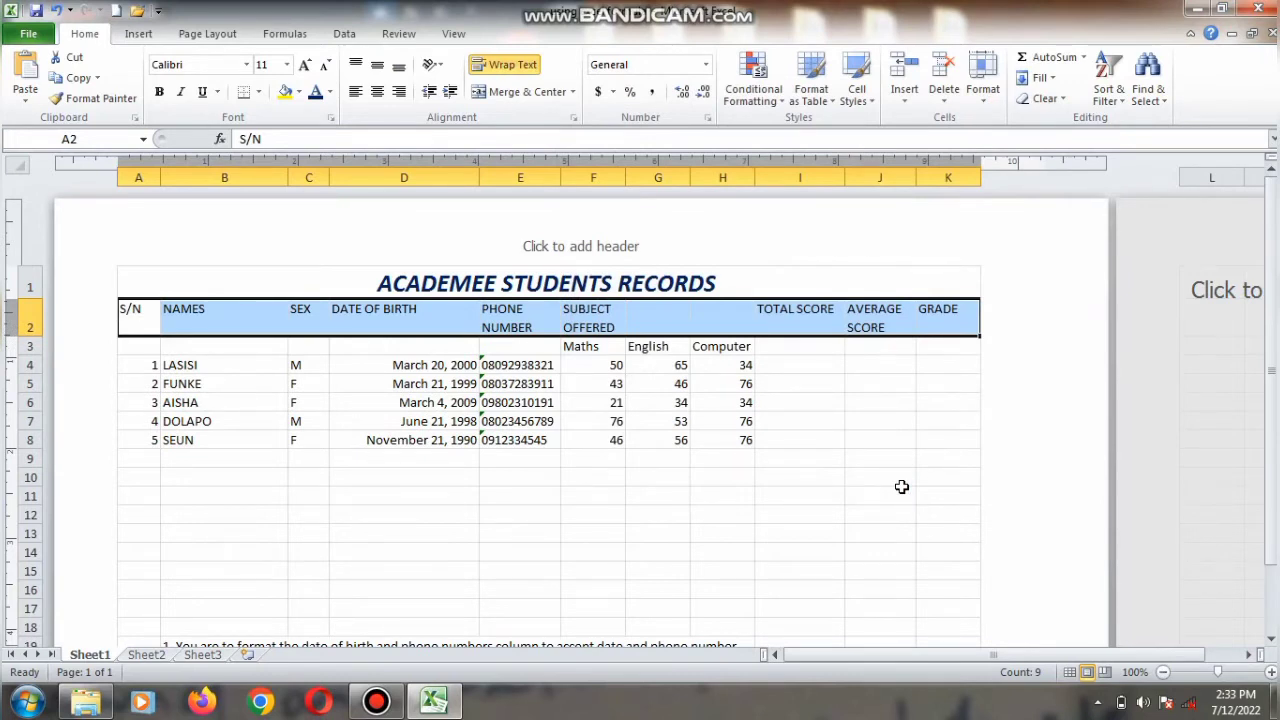
# Step: Make the header row A2:K2 bold and horizontally centred
pyautogui.hotkey('ctrl', 'b')
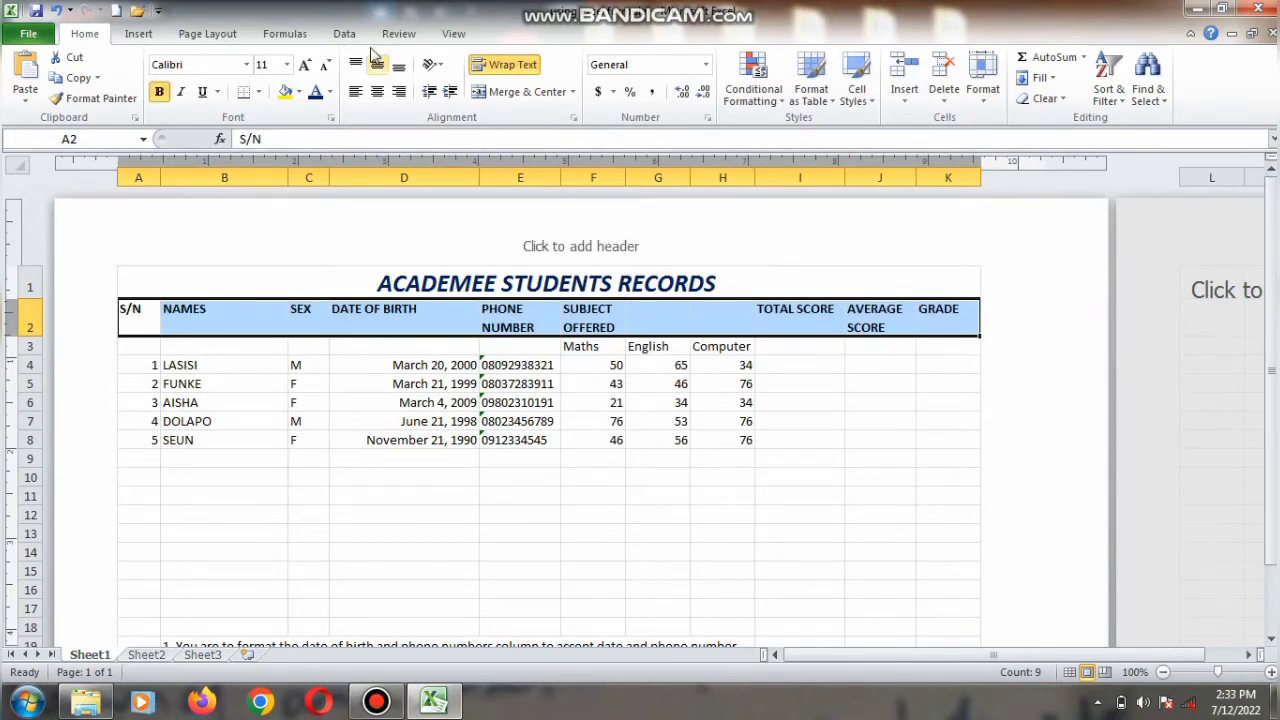
pyautogui.click(376, 95)
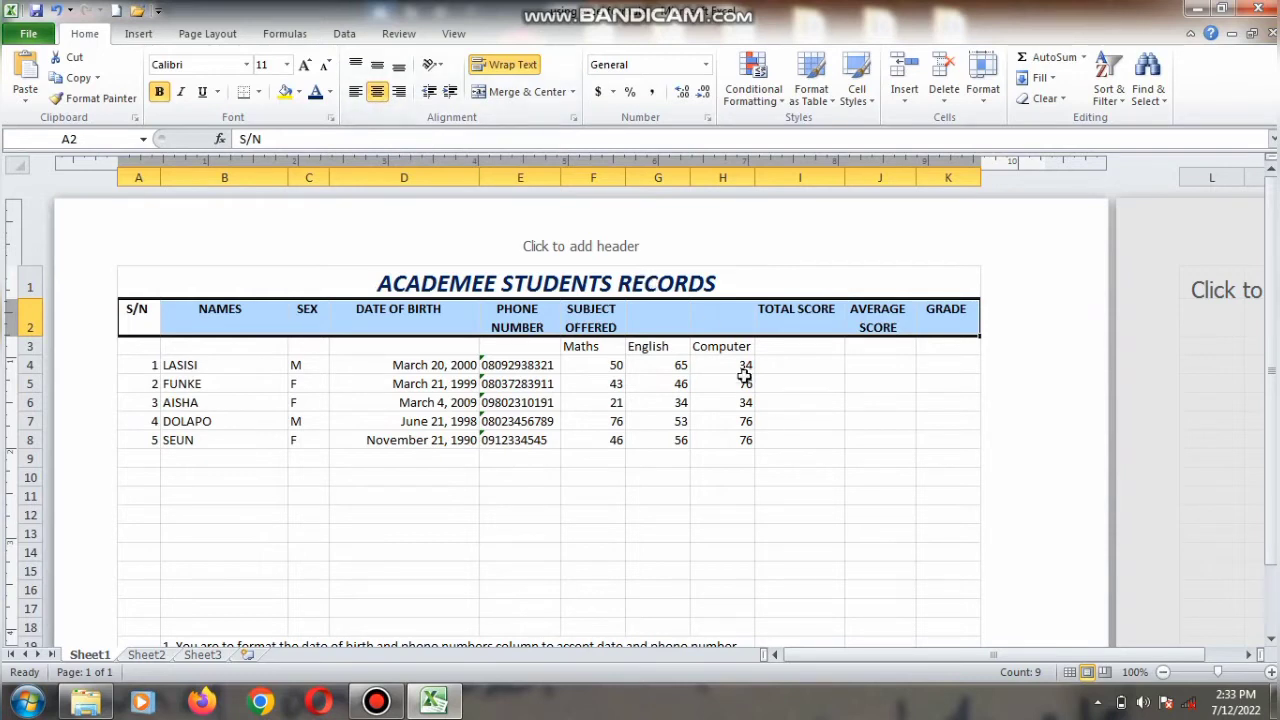
pyautogui.click(790, 435)
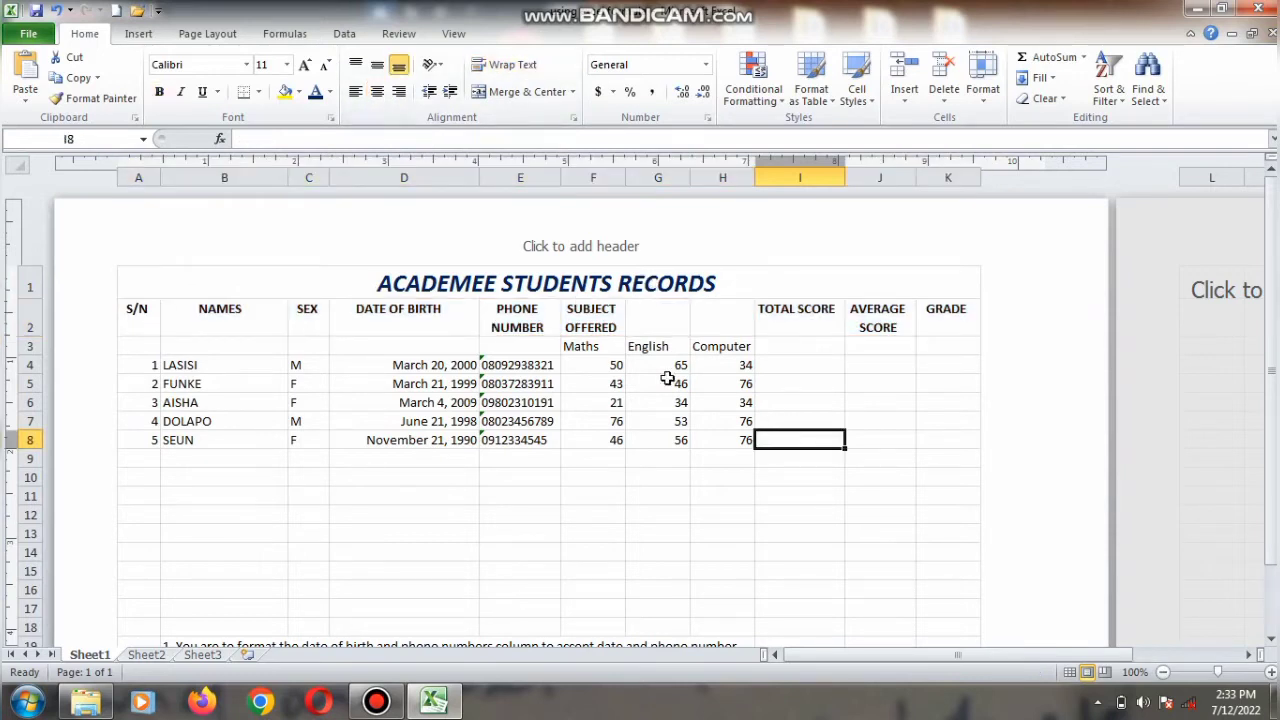
# Step: Merge and centre the SUBJECT OFFERED heading across F2:H2
pyautogui.click(607, 329)
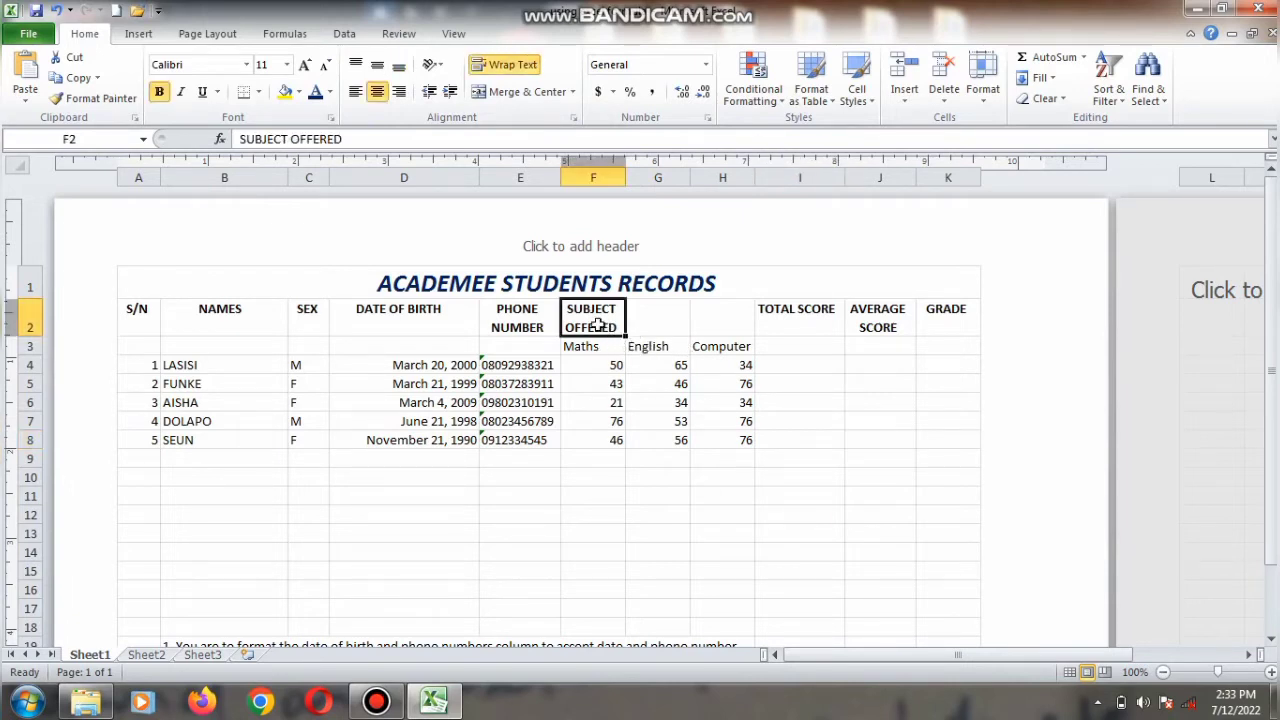
pyautogui.moveTo(594, 325); pyautogui.dragTo(737, 329)
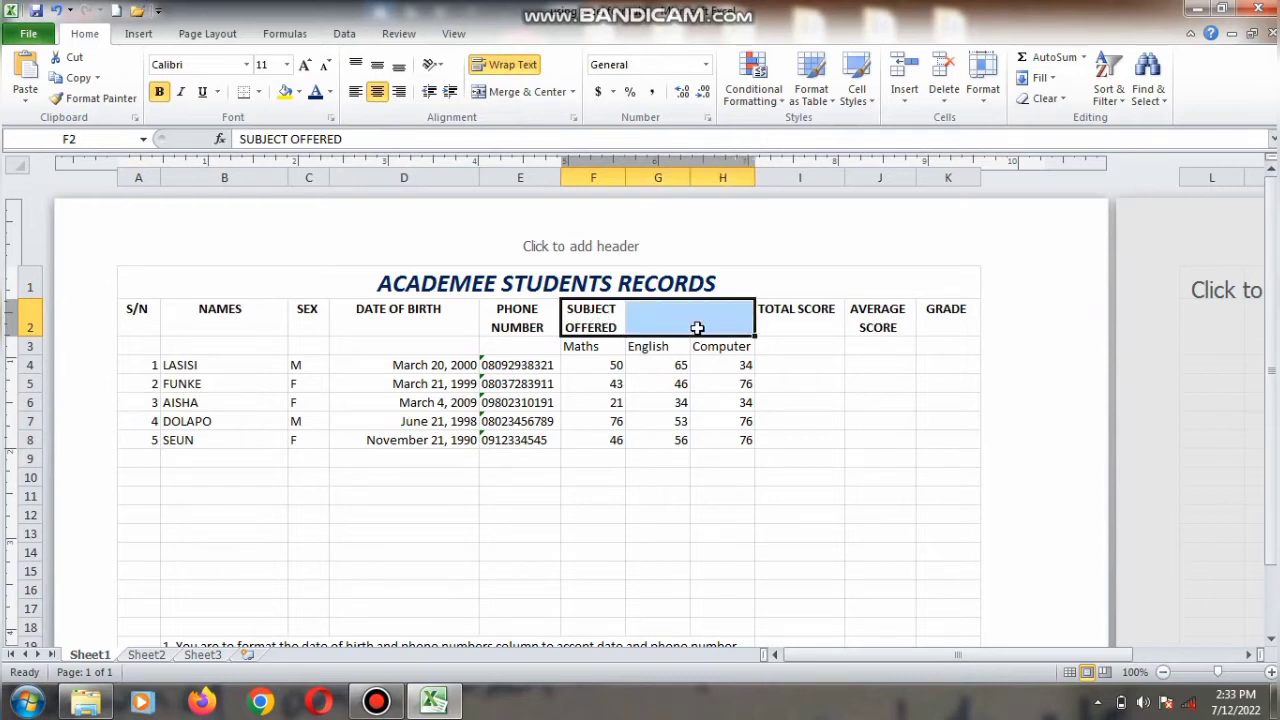
pyautogui.click(528, 92)
pyautogui.click(686, 514)
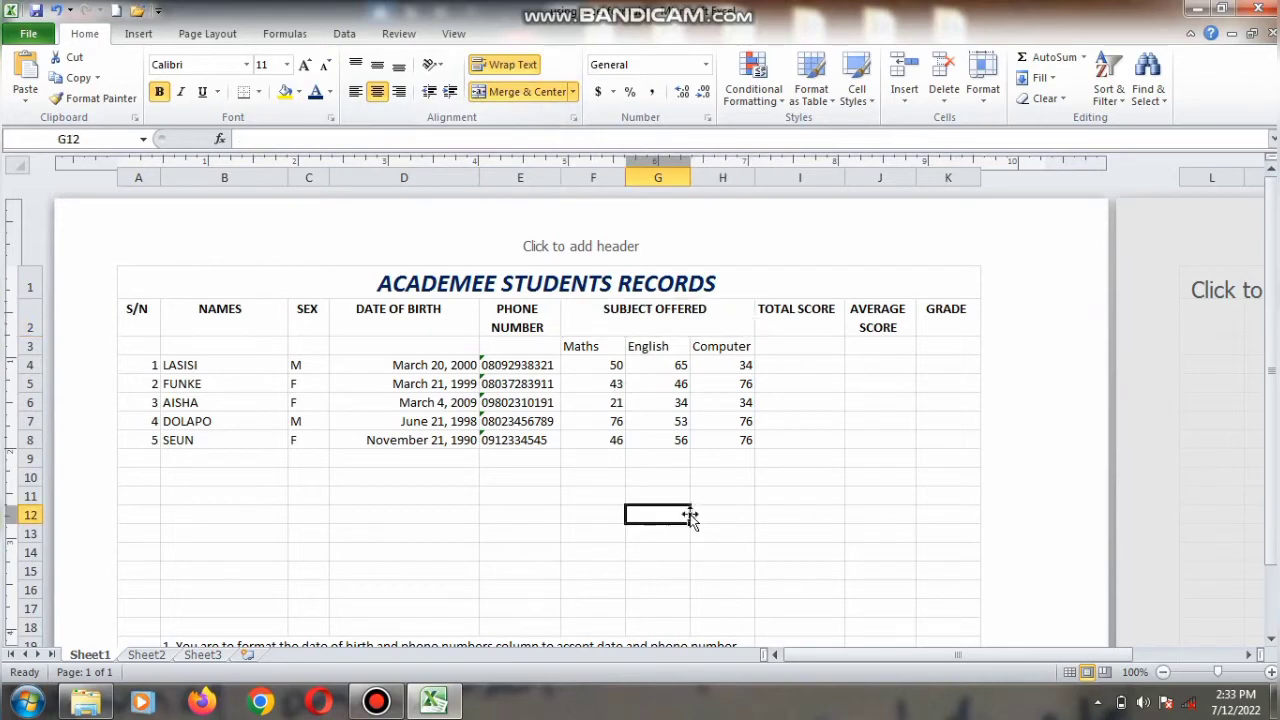
# Step: Make the Maths, English and Computer subheadings in F3:H3 bold
pyautogui.moveTo(598, 347); pyautogui.dragTo(705, 346)
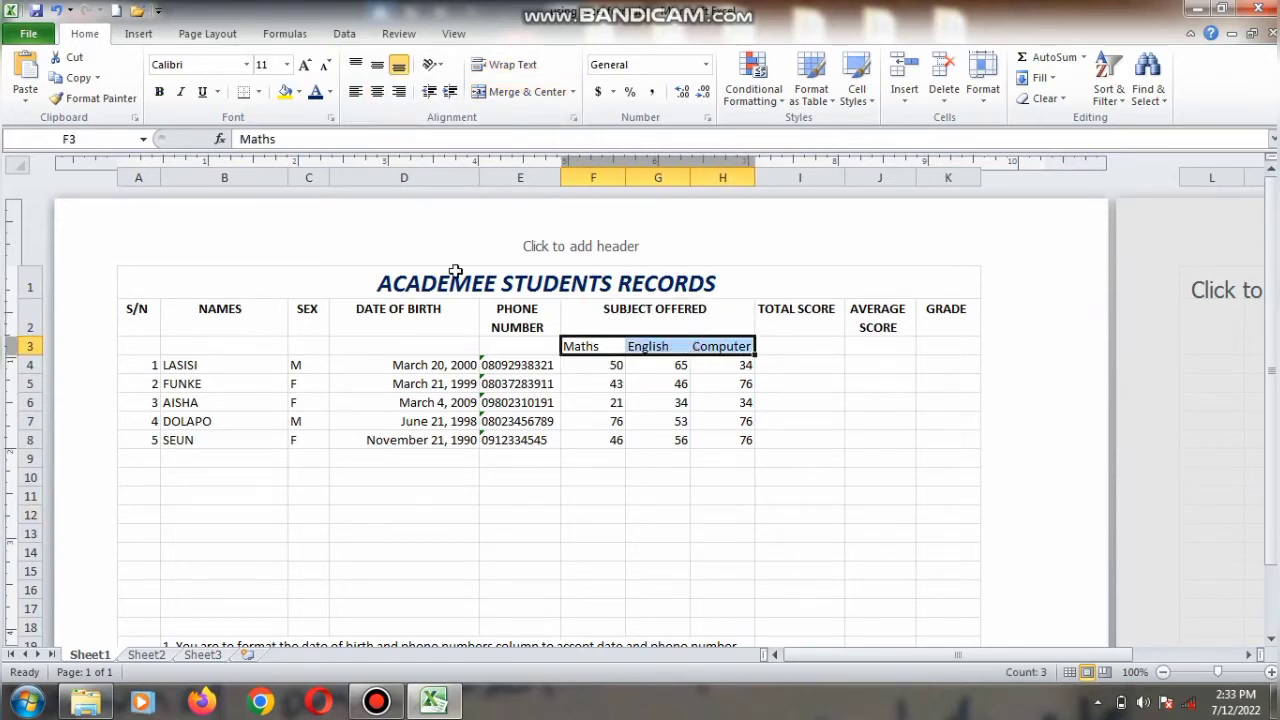
pyautogui.click(159, 91)
pyautogui.click(590, 512)
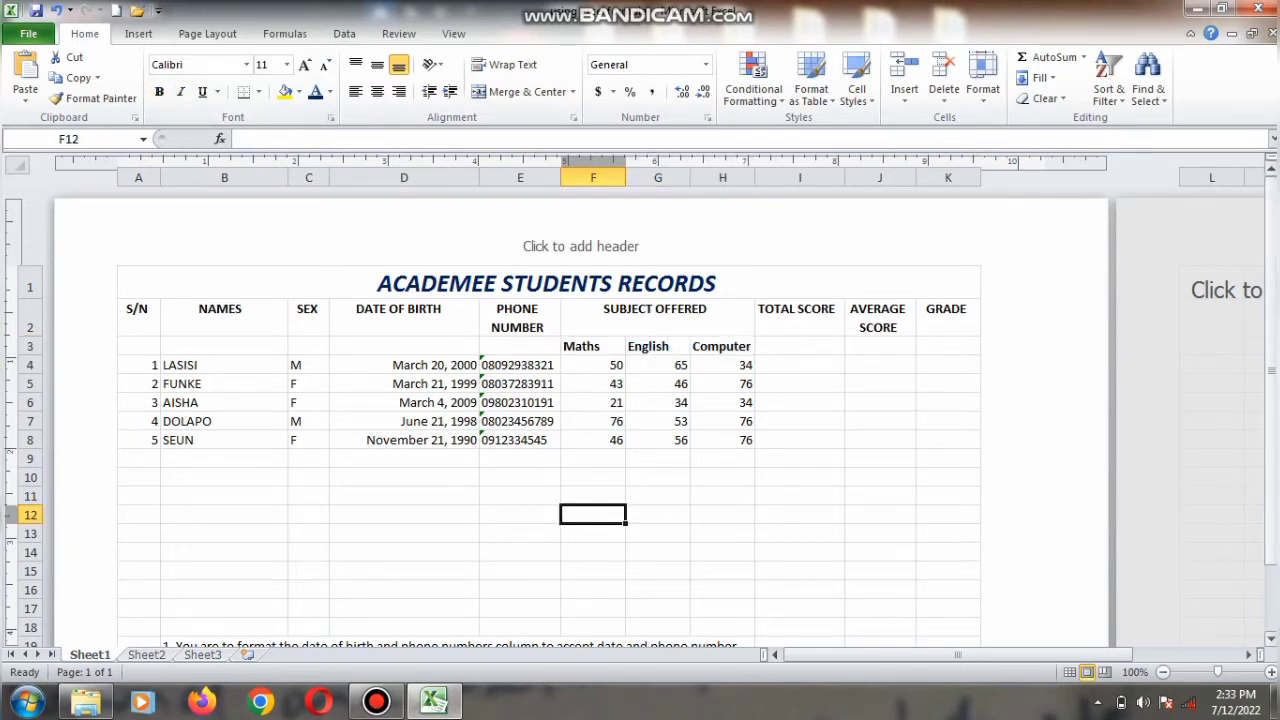
# Step: Scroll to the student table and inspect Lasisi's name and Maths, English and Computer scores
pyautogui.moveTo(1270, 545); pyautogui.dragTo(1270, 548)
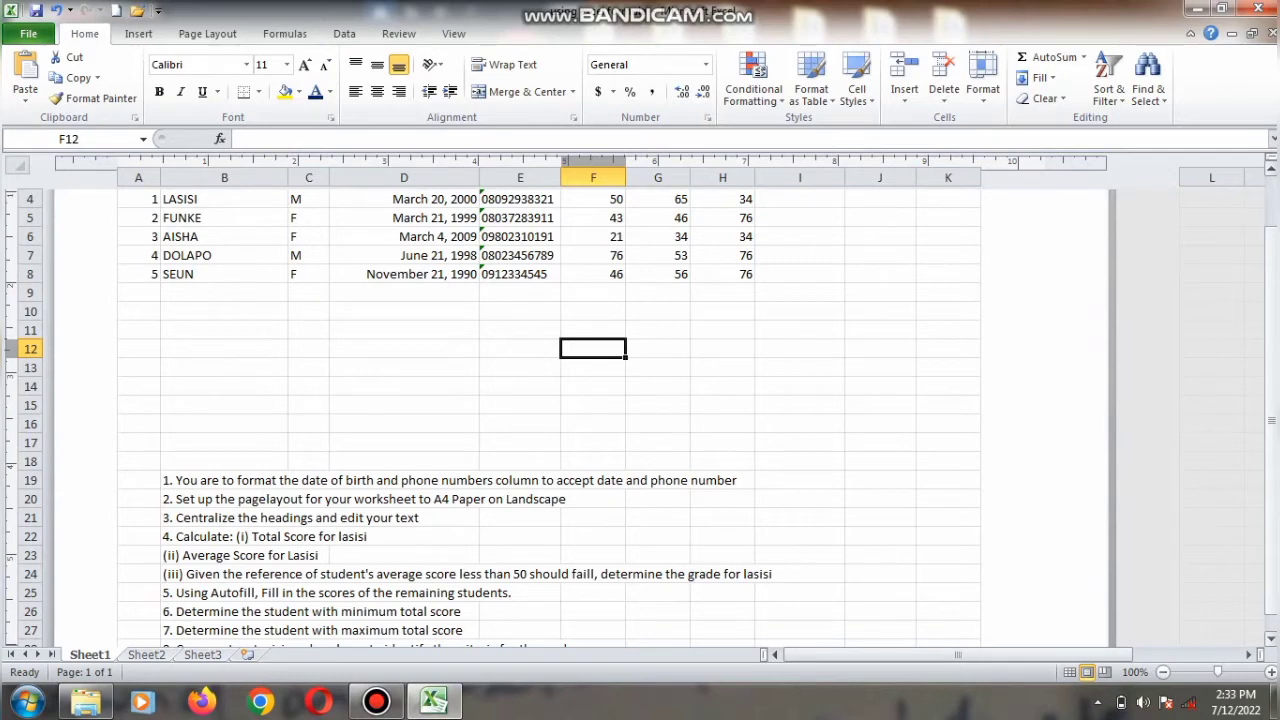
pyautogui.moveTo(1274, 550); pyautogui.dragTo(1273, 515)
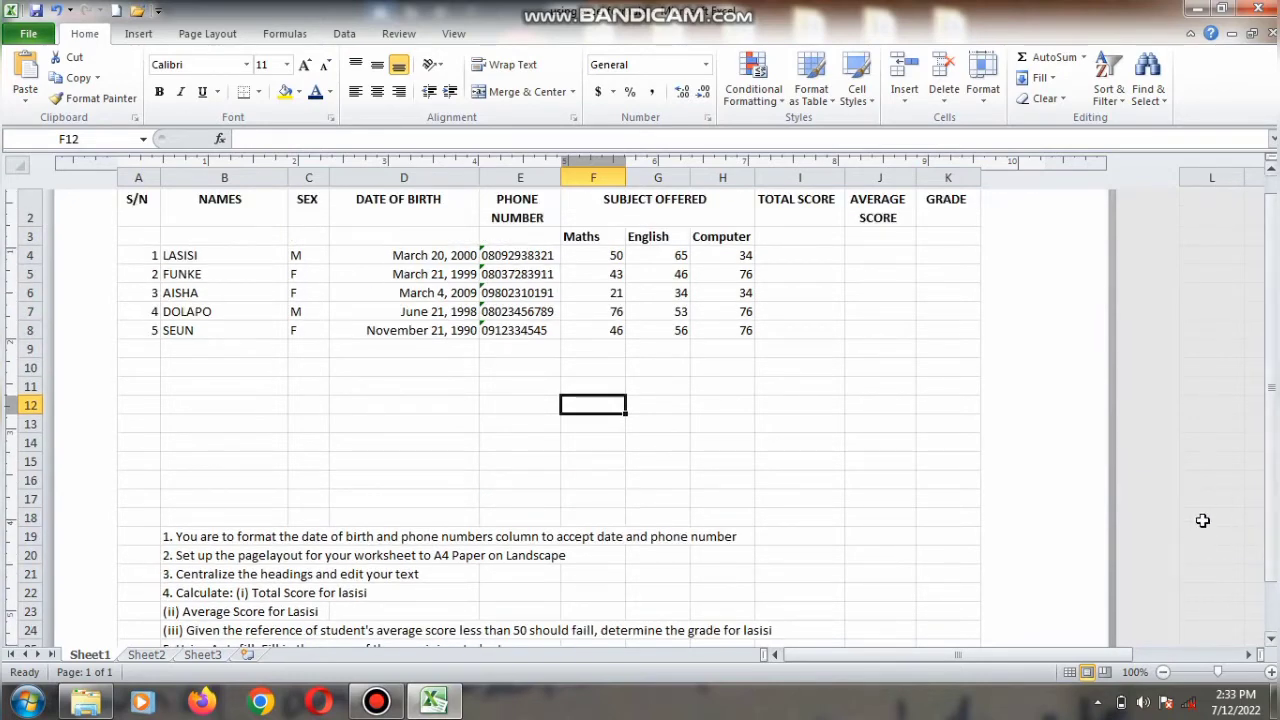
pyautogui.click(231, 255)
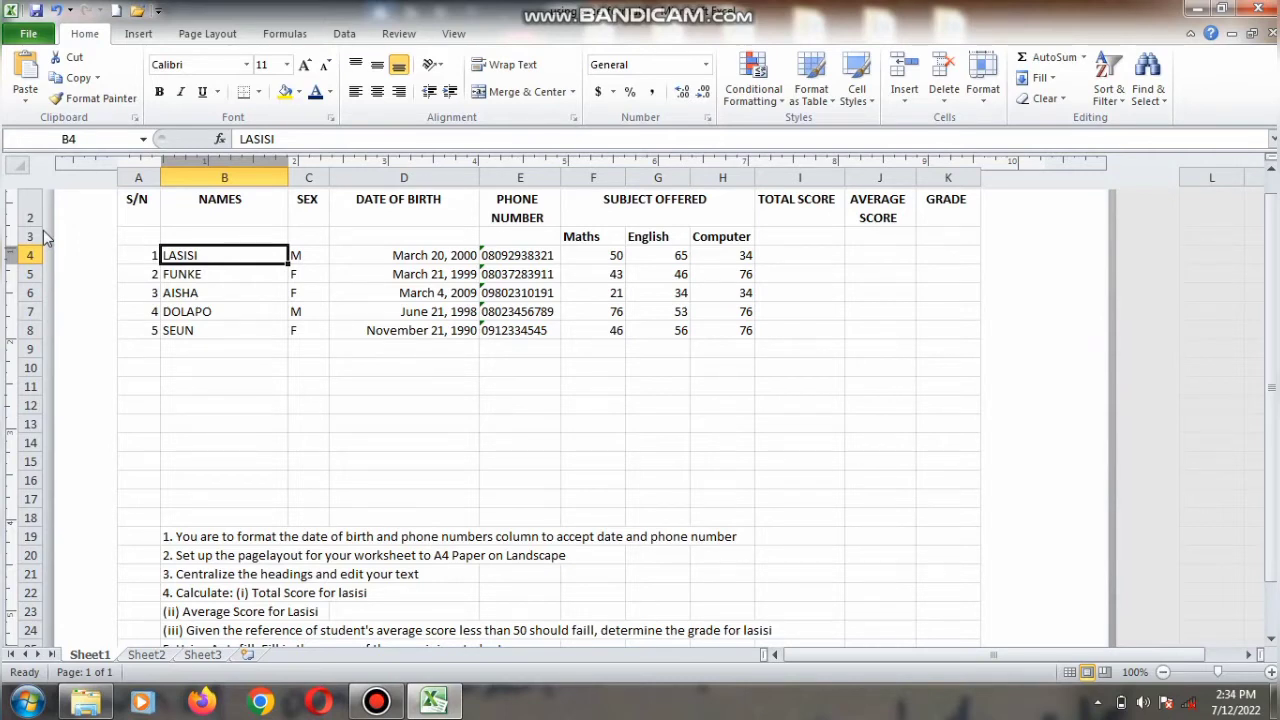
pyautogui.click(583, 261)
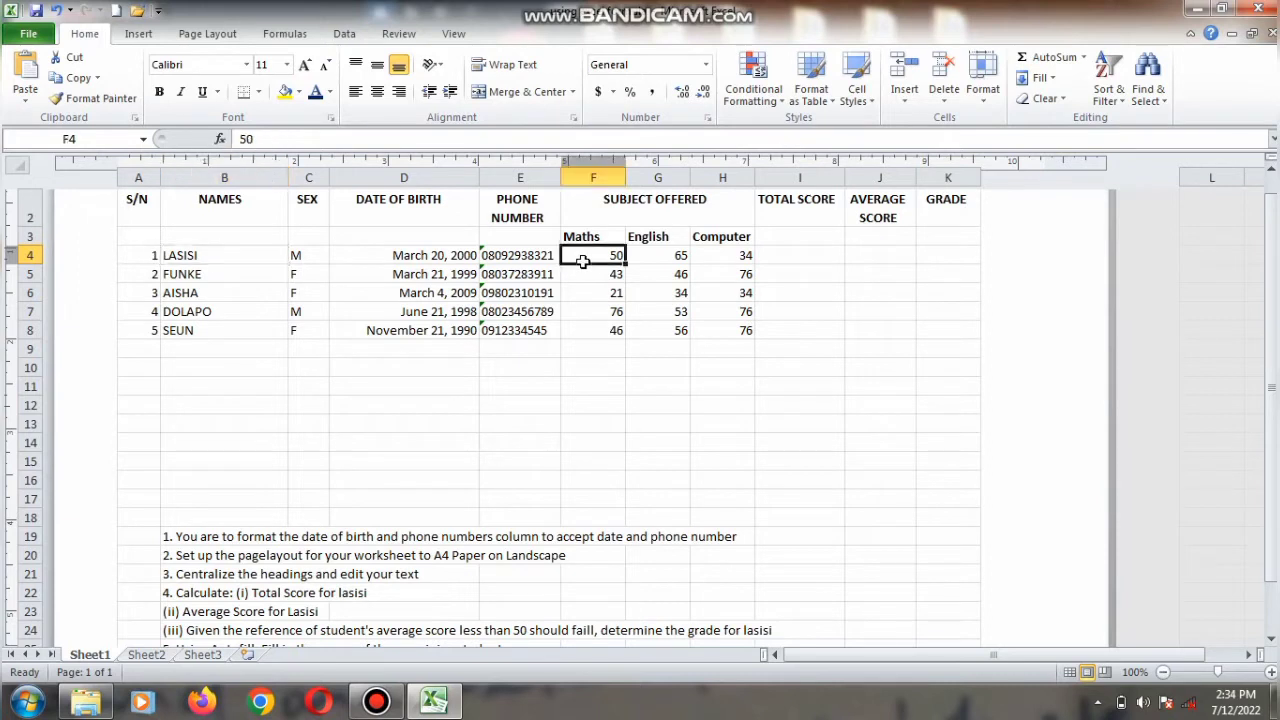
pyautogui.click(646, 257)
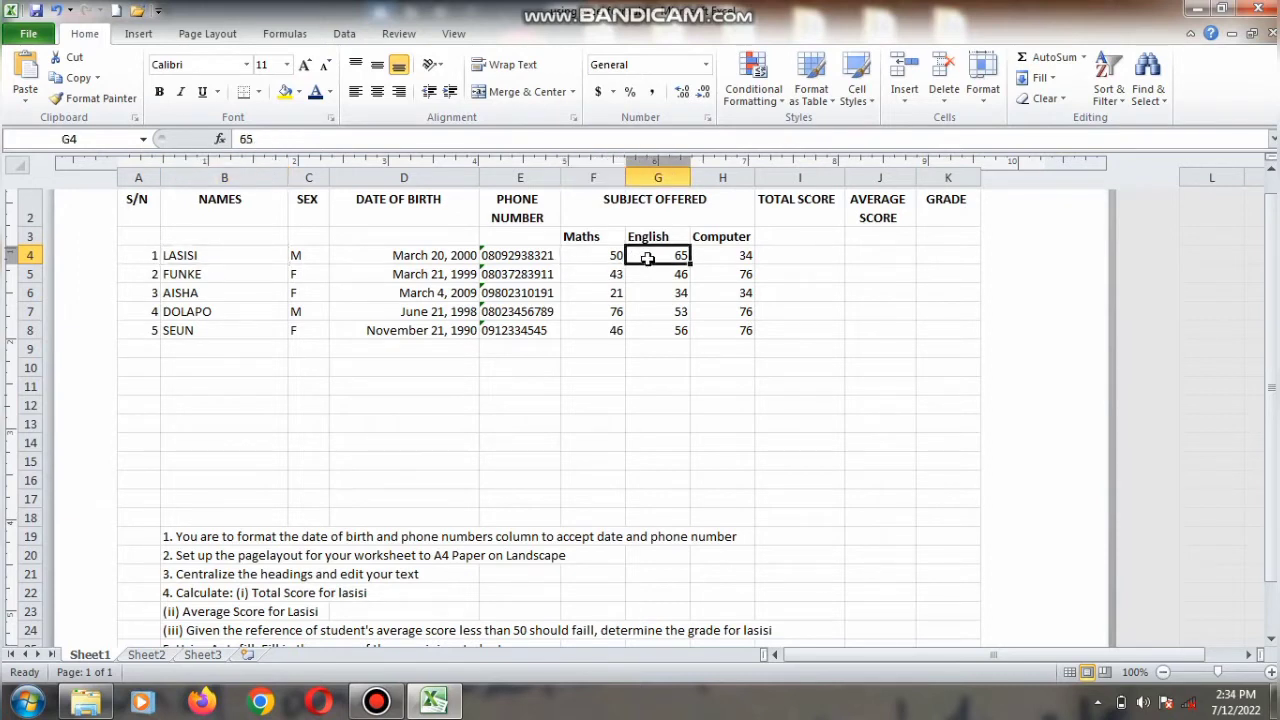
pyautogui.click(726, 255)
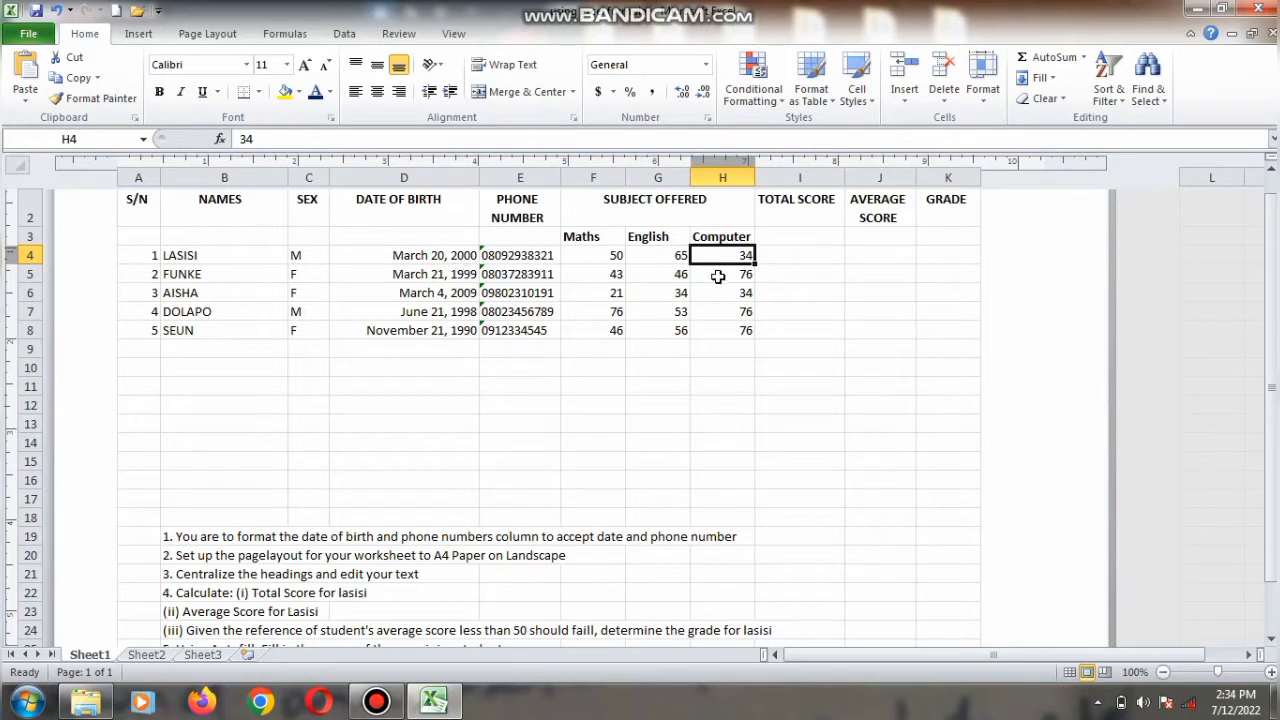
# Step: Enter the formula =F4+G4+H4 as Lasisi's total score in I4, then clear the cell
pyautogui.click(804, 252)
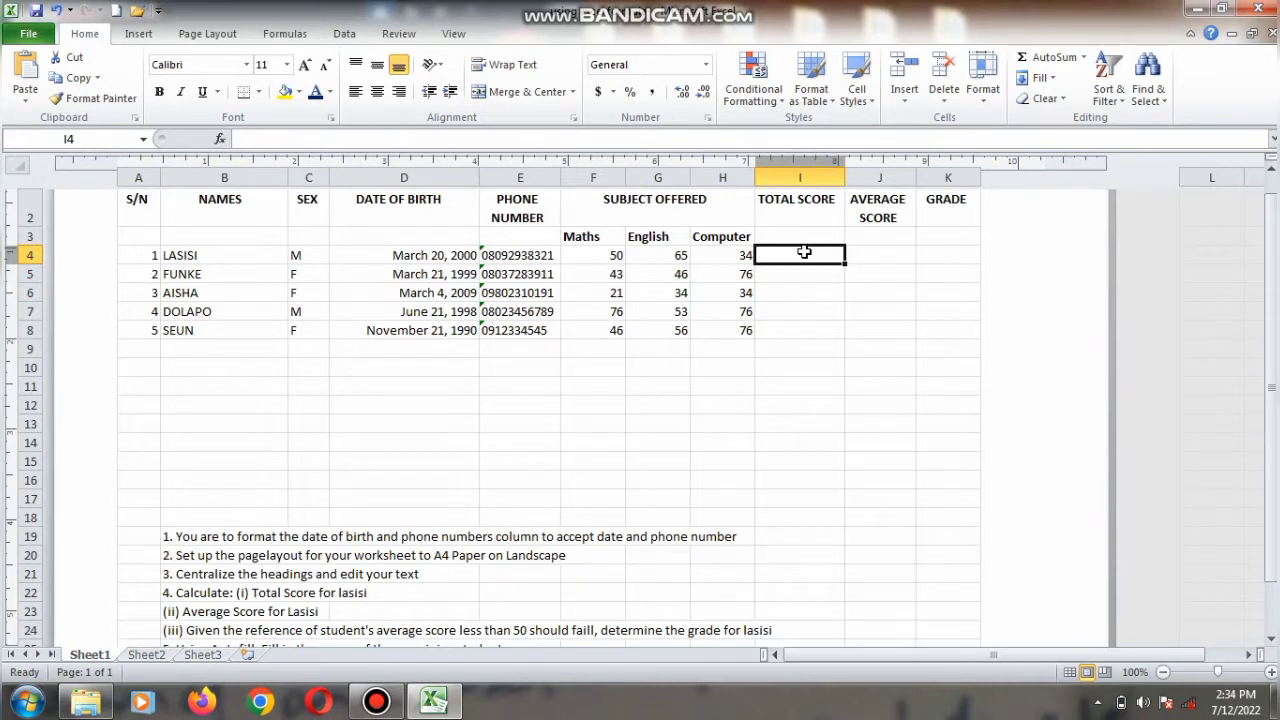
pyautogui.write('=')
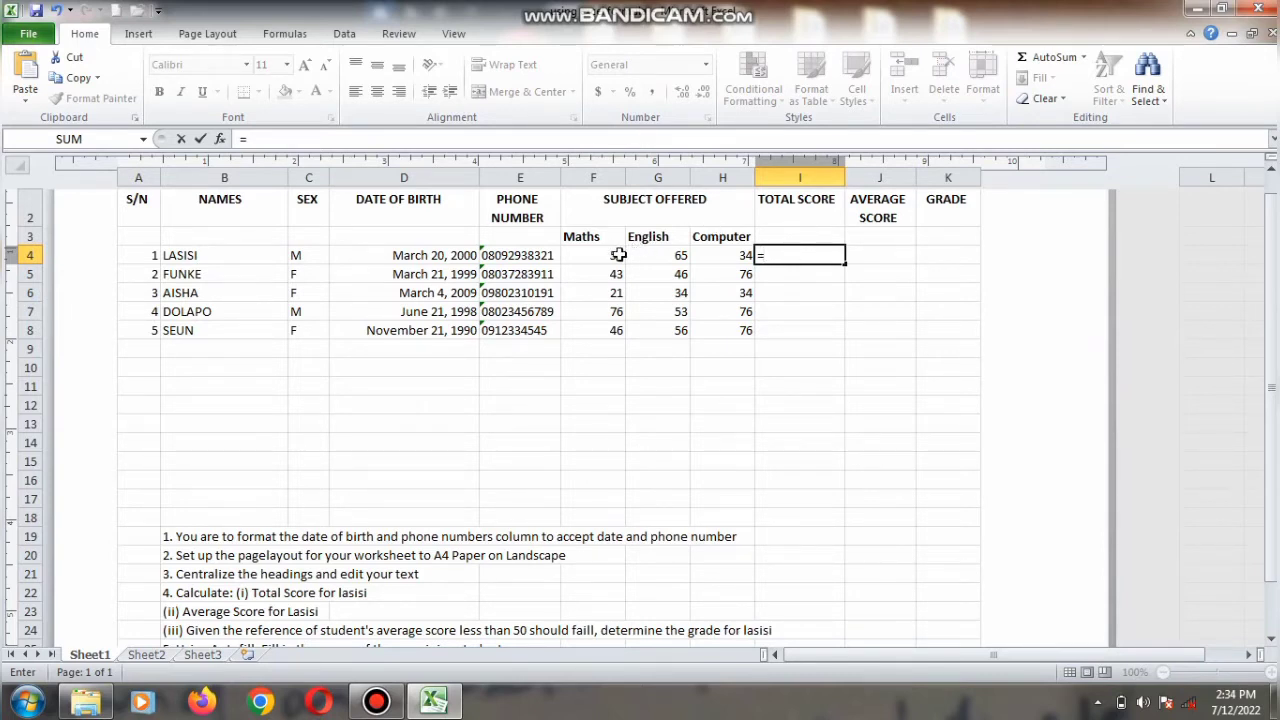
pyautogui.write('f')
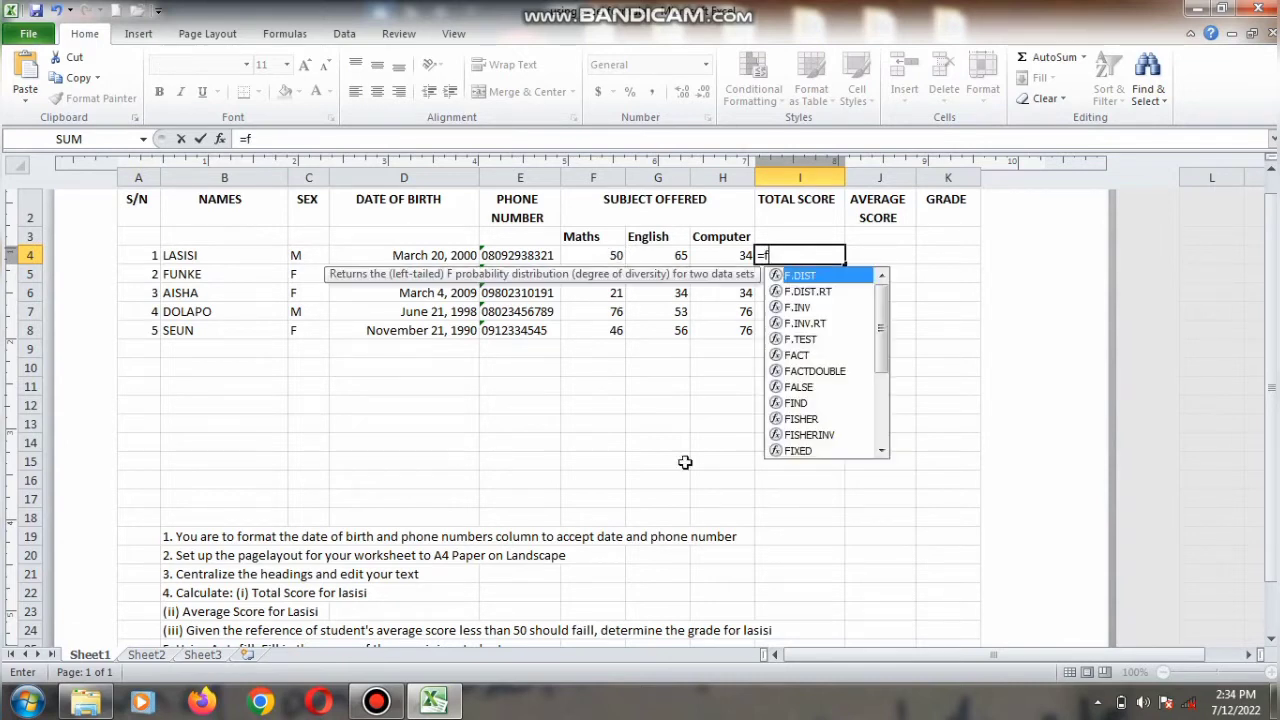
pyautogui.write('4')
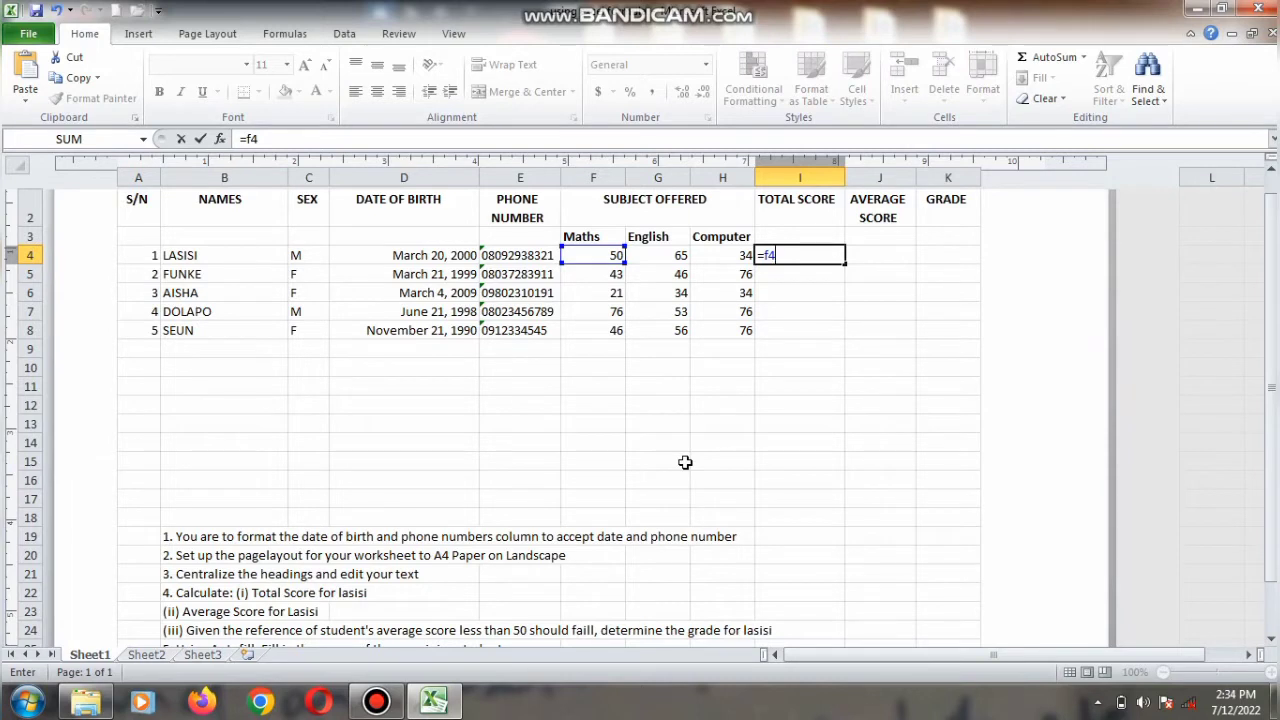
pyautogui.write('+g4+h4')
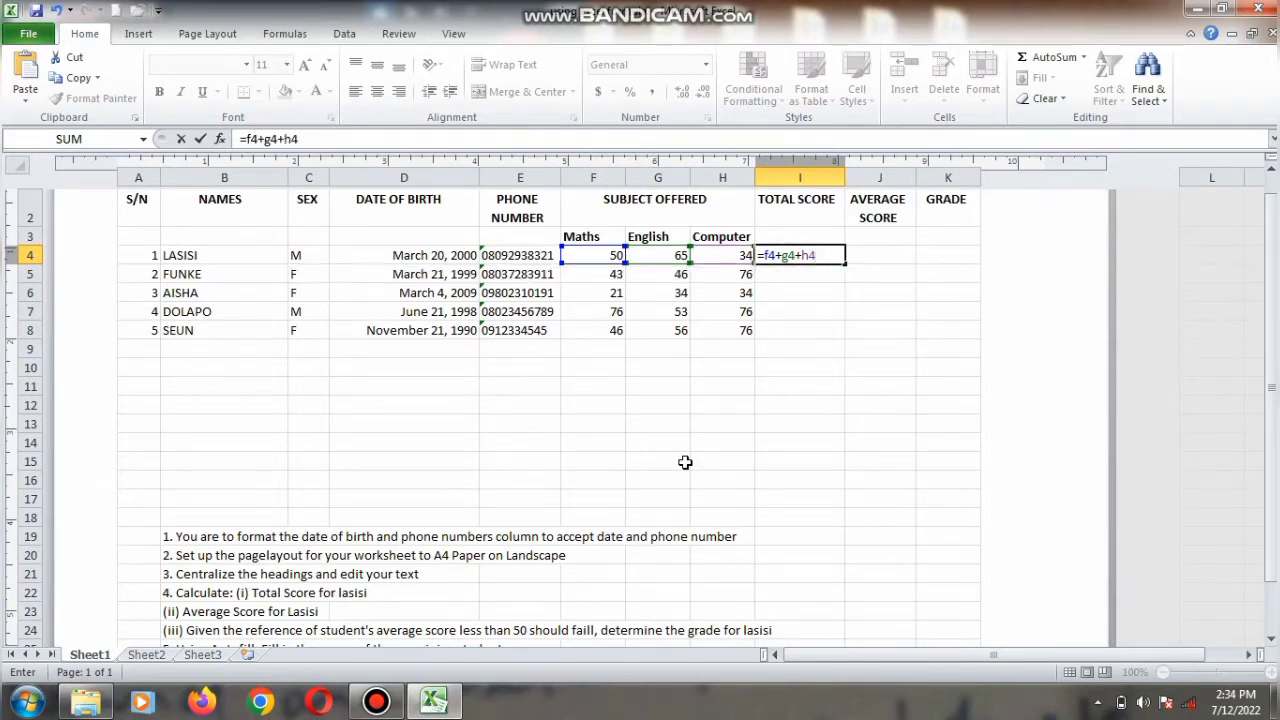
pyautogui.press('Return')
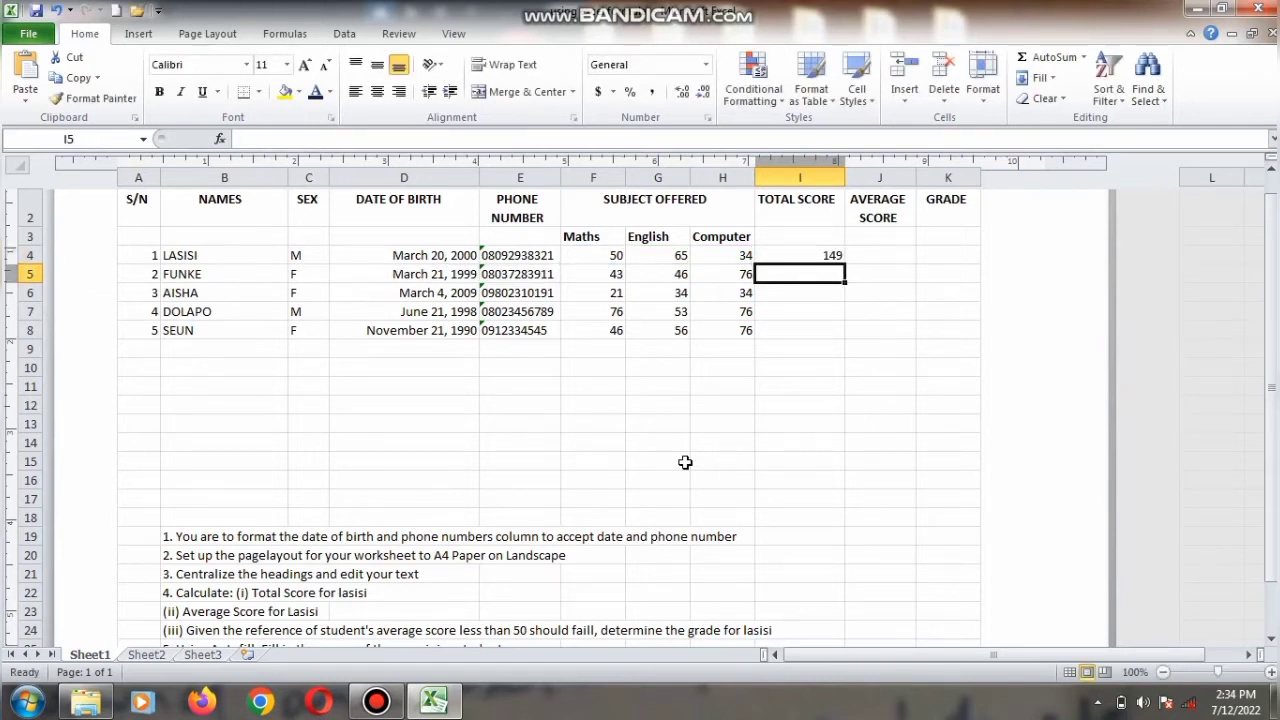
pyautogui.press('Up')
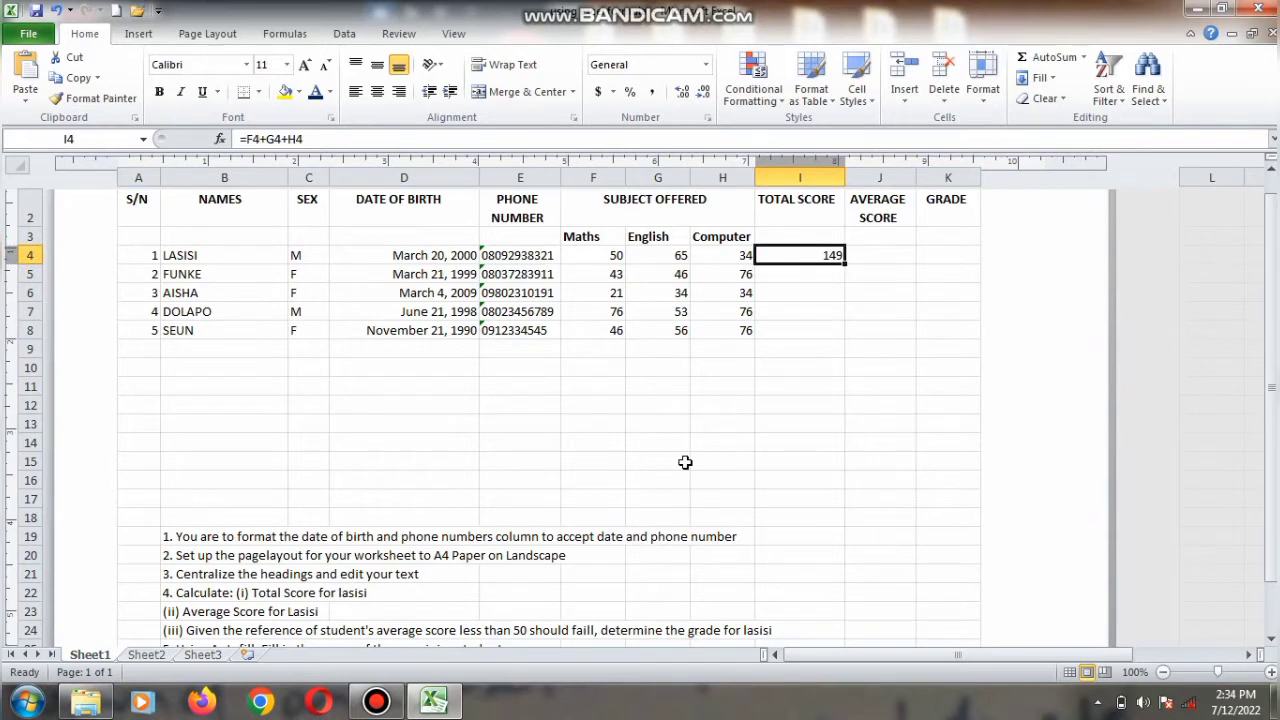
pyautogui.press('BackSpace')
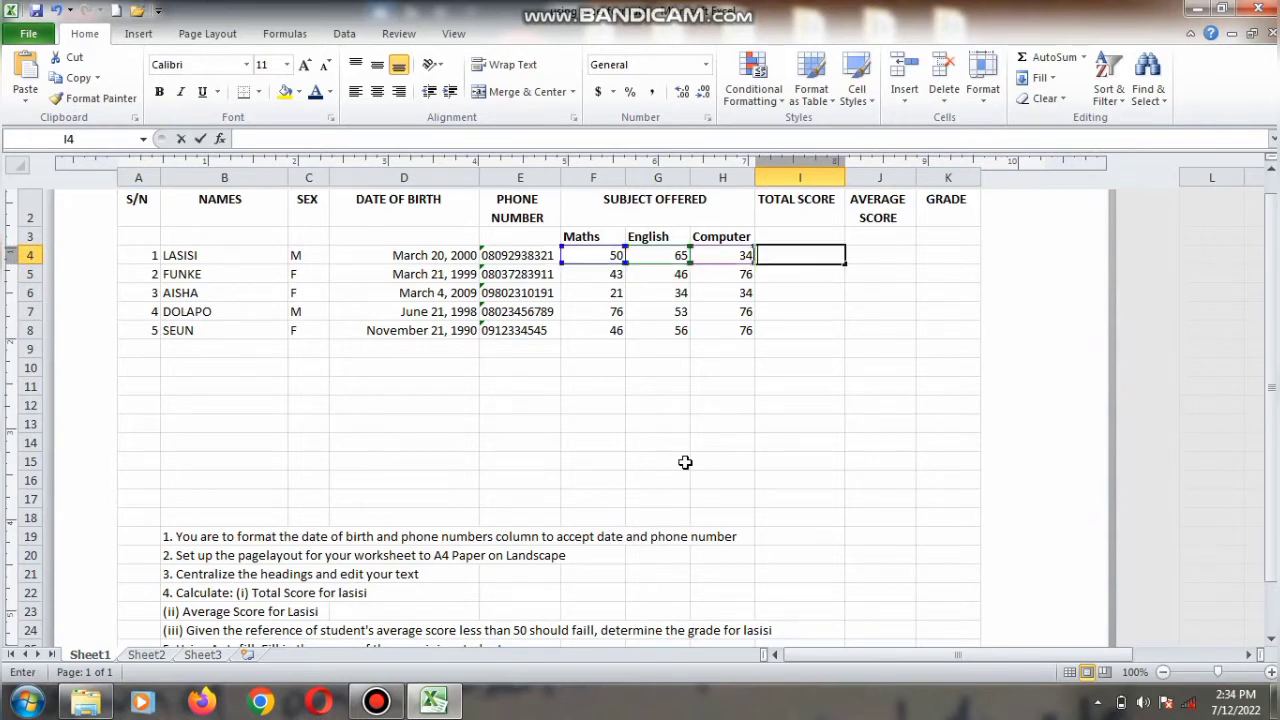
pyautogui.hotkey('ctrl', 'Return')
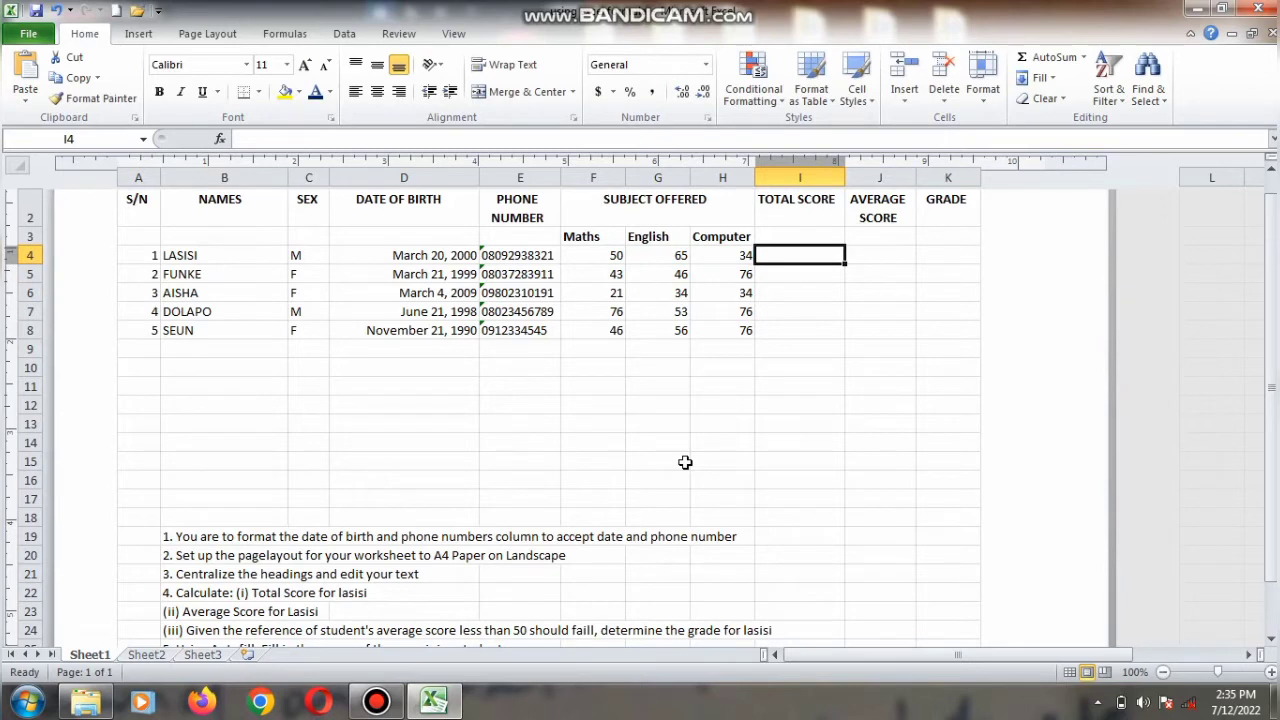
# Step: Calculate Lasisi's total score in I4 with the formula =SUM(F4:H4)
pyautogui.write('=')
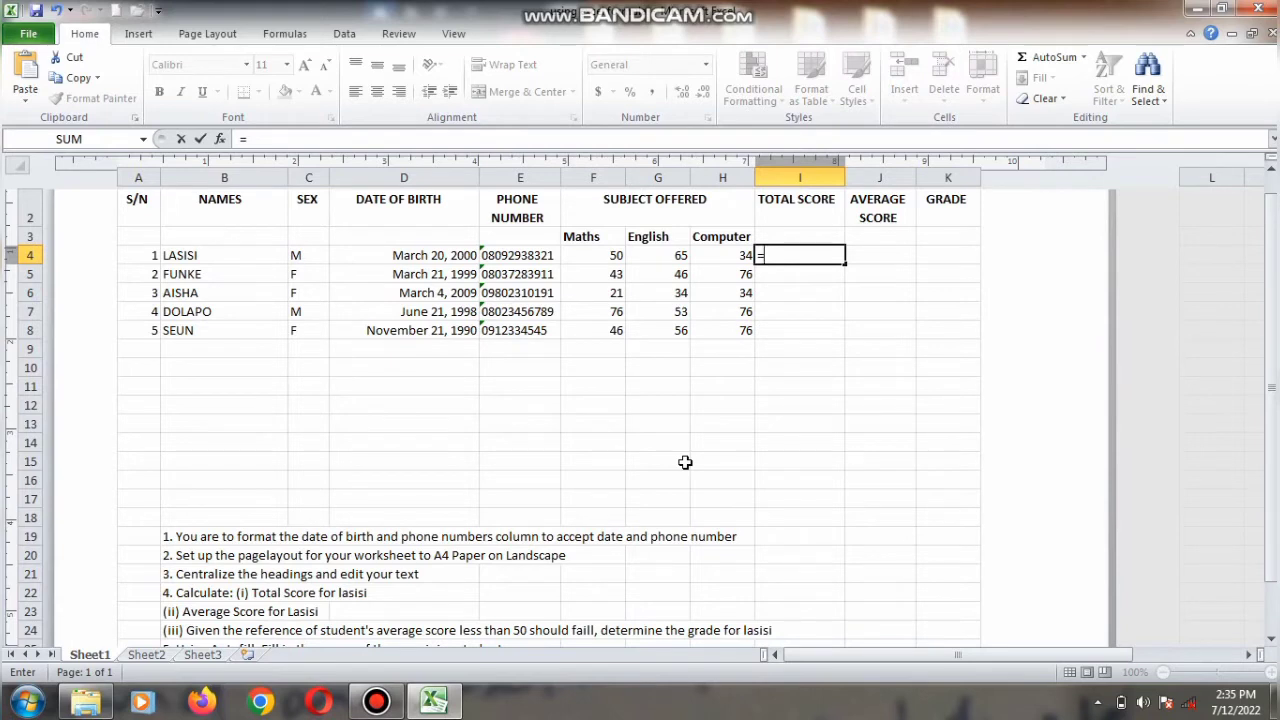
pyautogui.write('SUM')
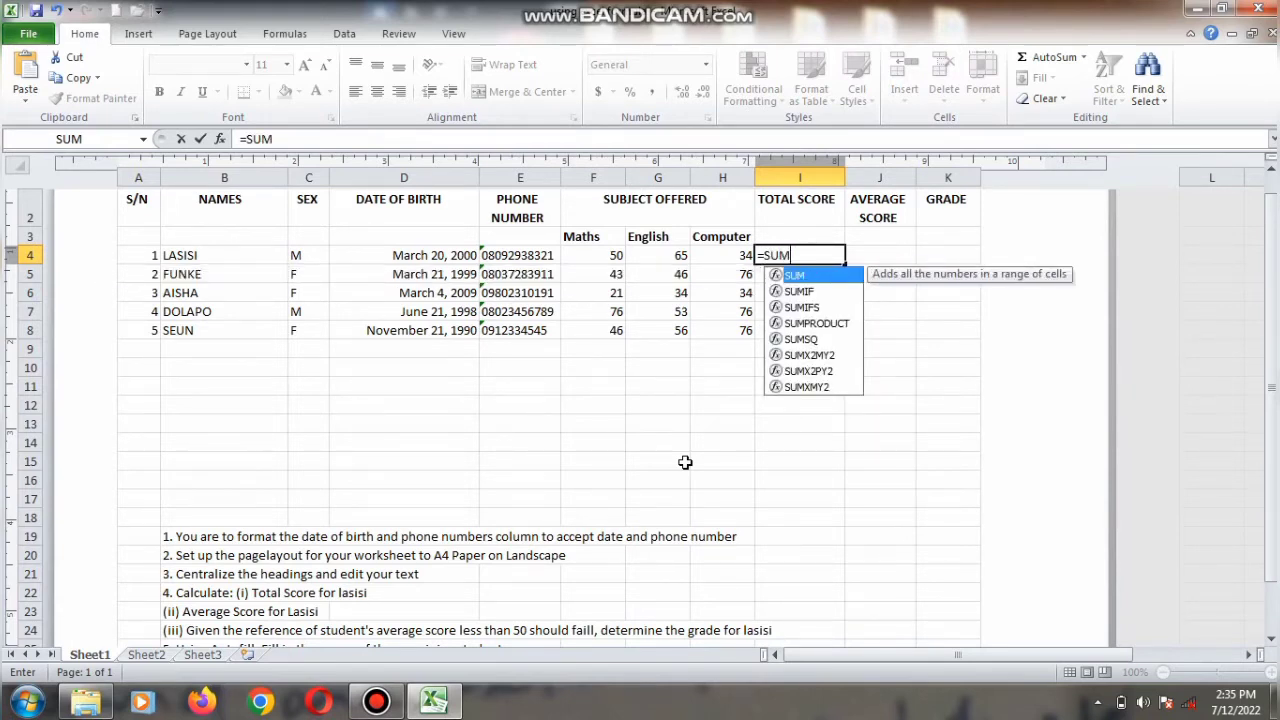
pyautogui.write('(')
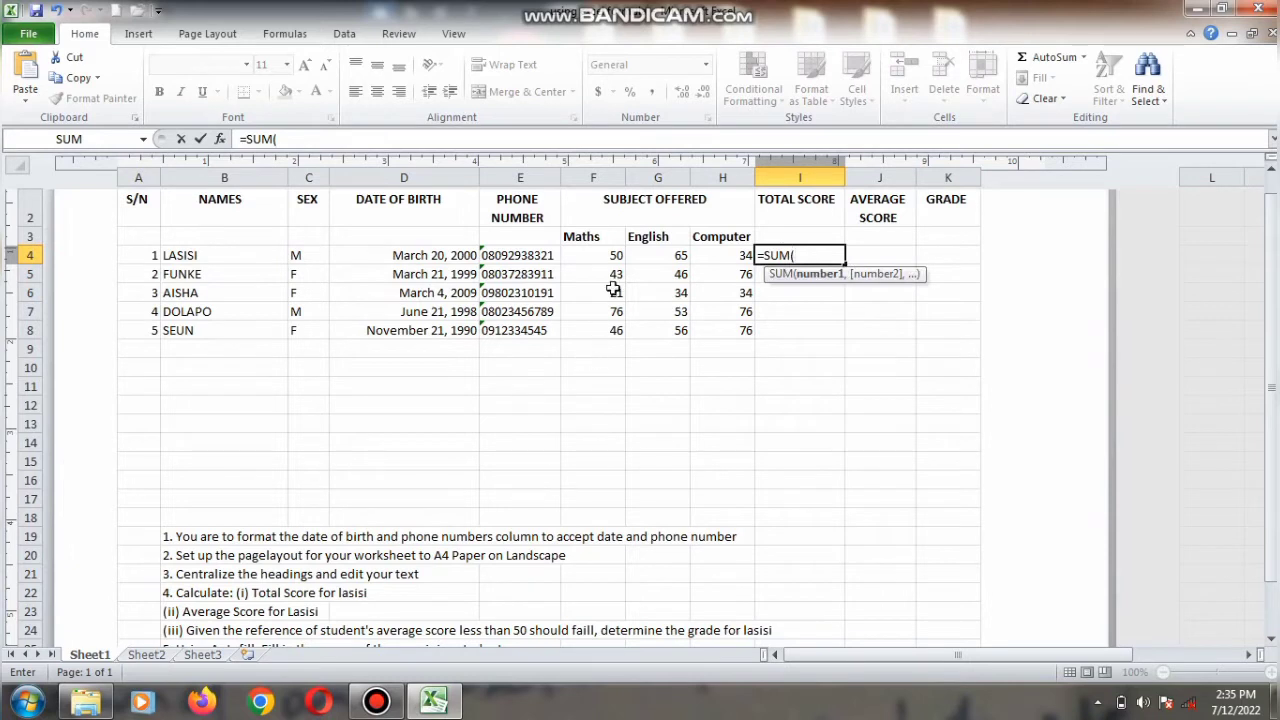
pyautogui.write('F4')
pyautogui.write(':H4')
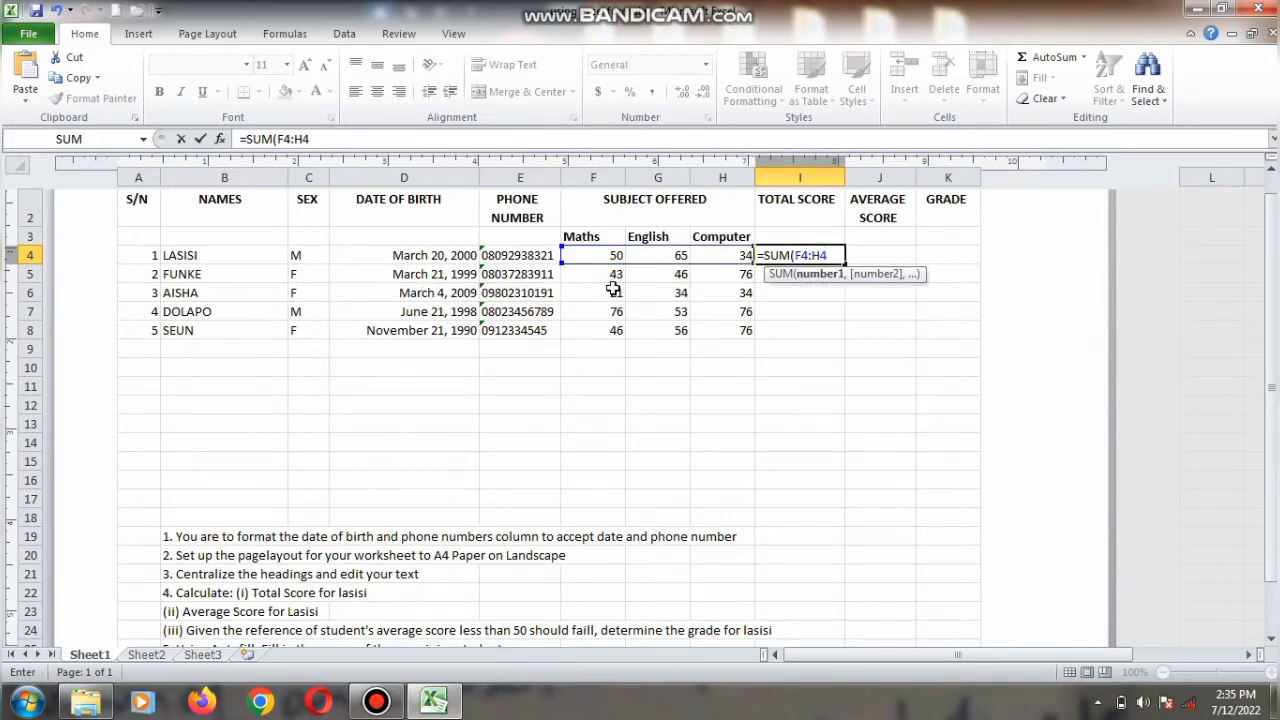
pyautogui.write(')')
pyautogui.press('Return')
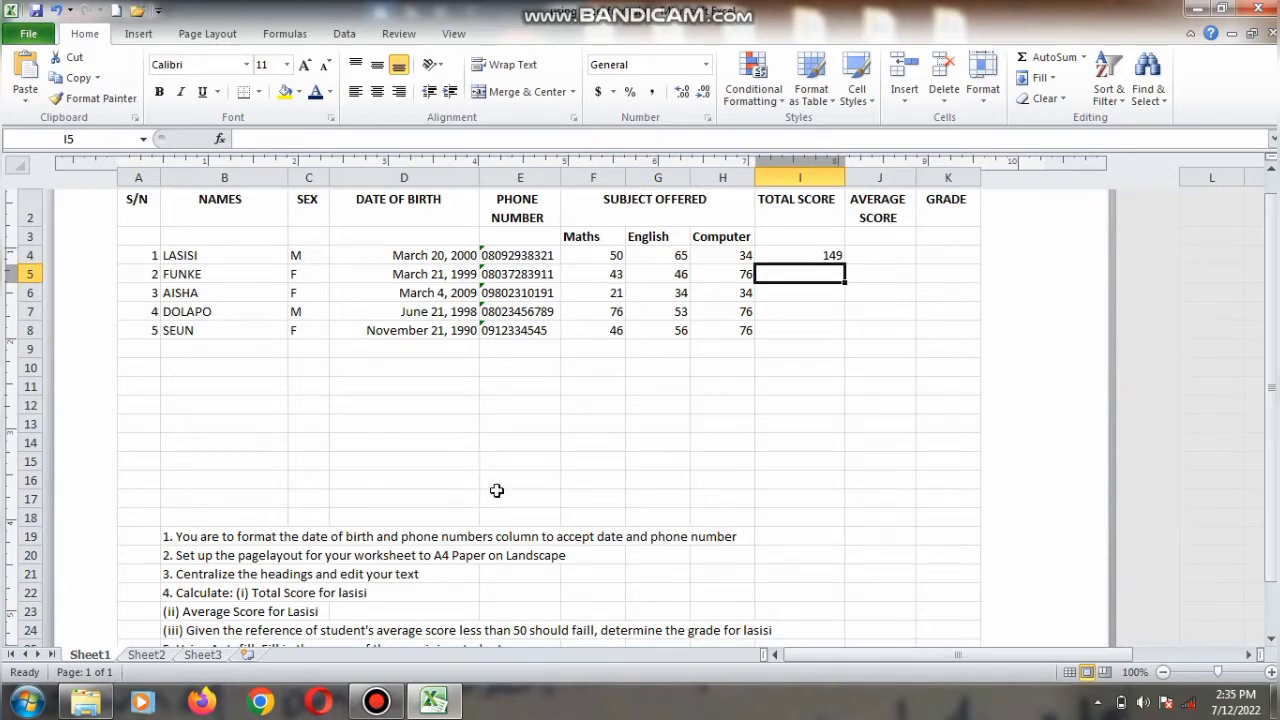
pyautogui.click(382, 705)
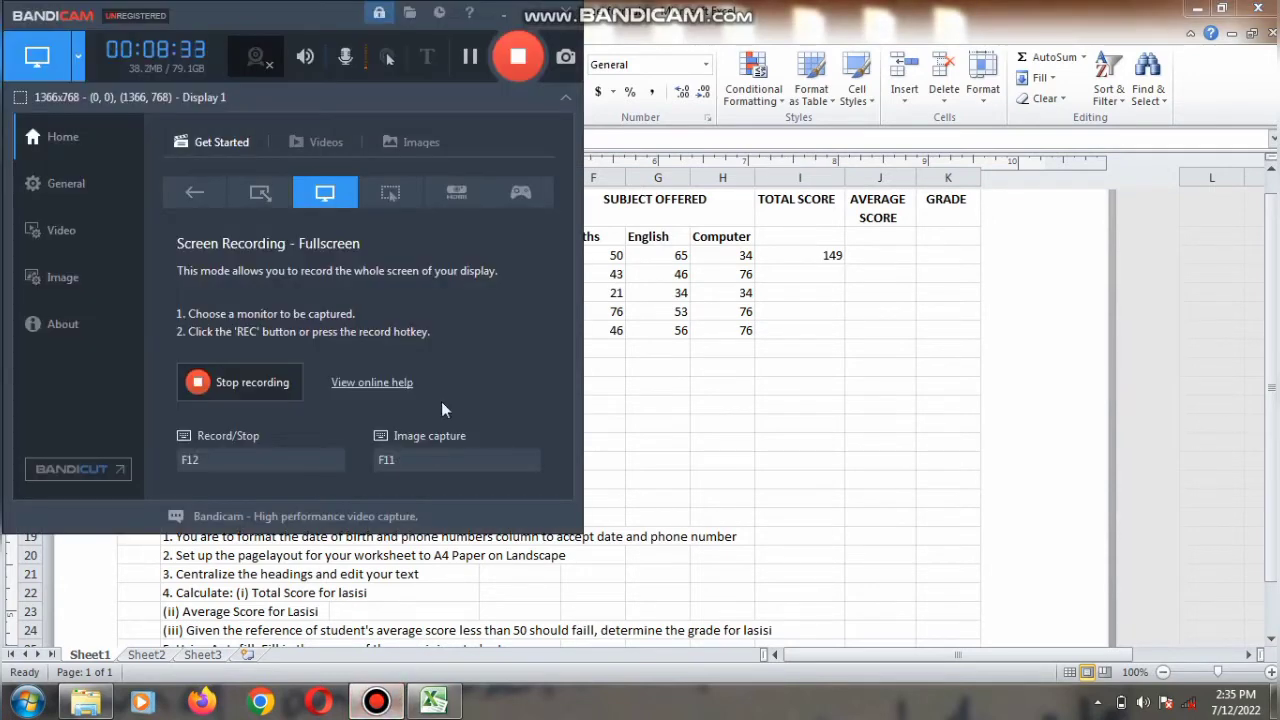
pyautogui.click(537, 27)
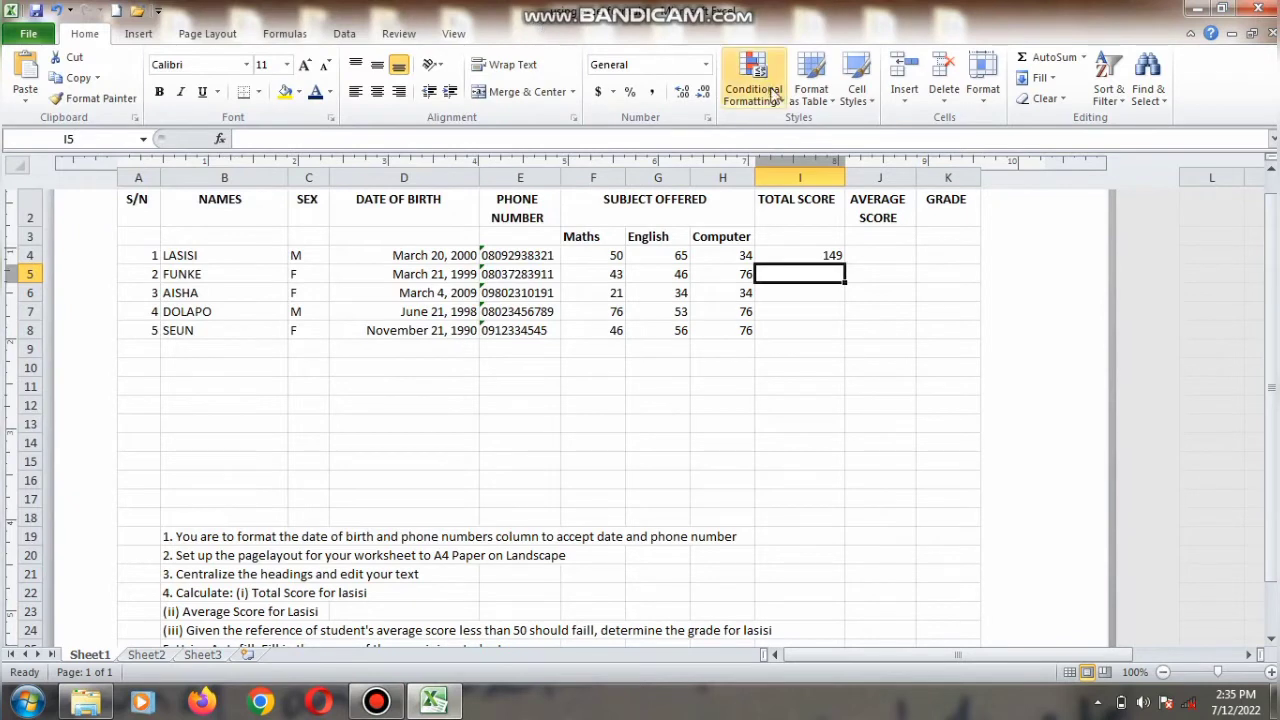
# Step: Enter the formula =F4+G4+H4/3 as Lasisi's average score in J4
pyautogui.doubleClick(888, 259)
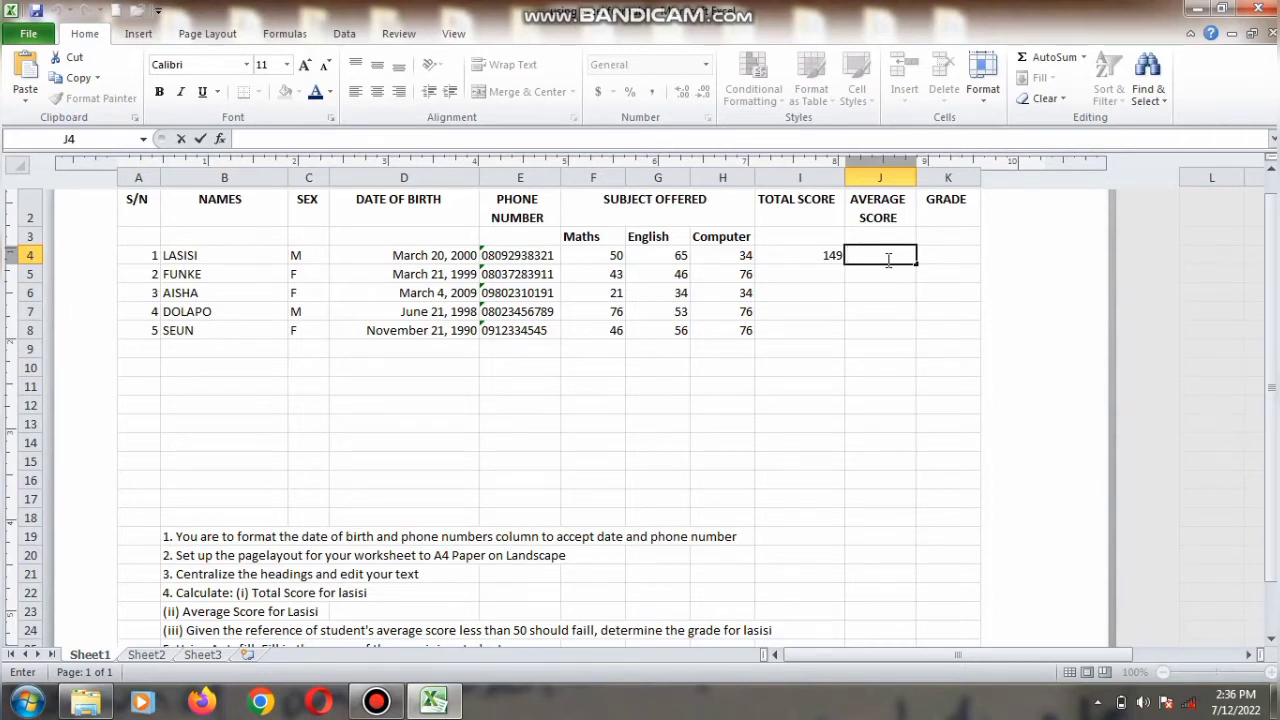
pyautogui.write('=')
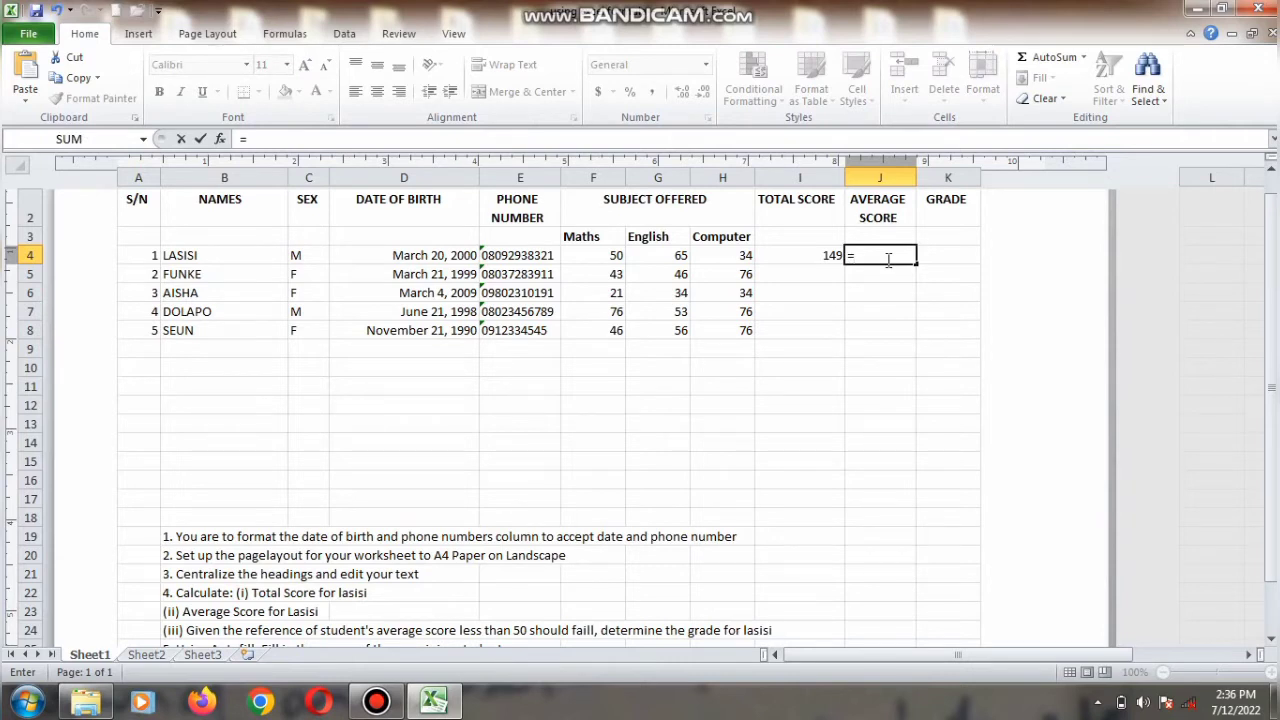
pyautogui.write('F4+G4')
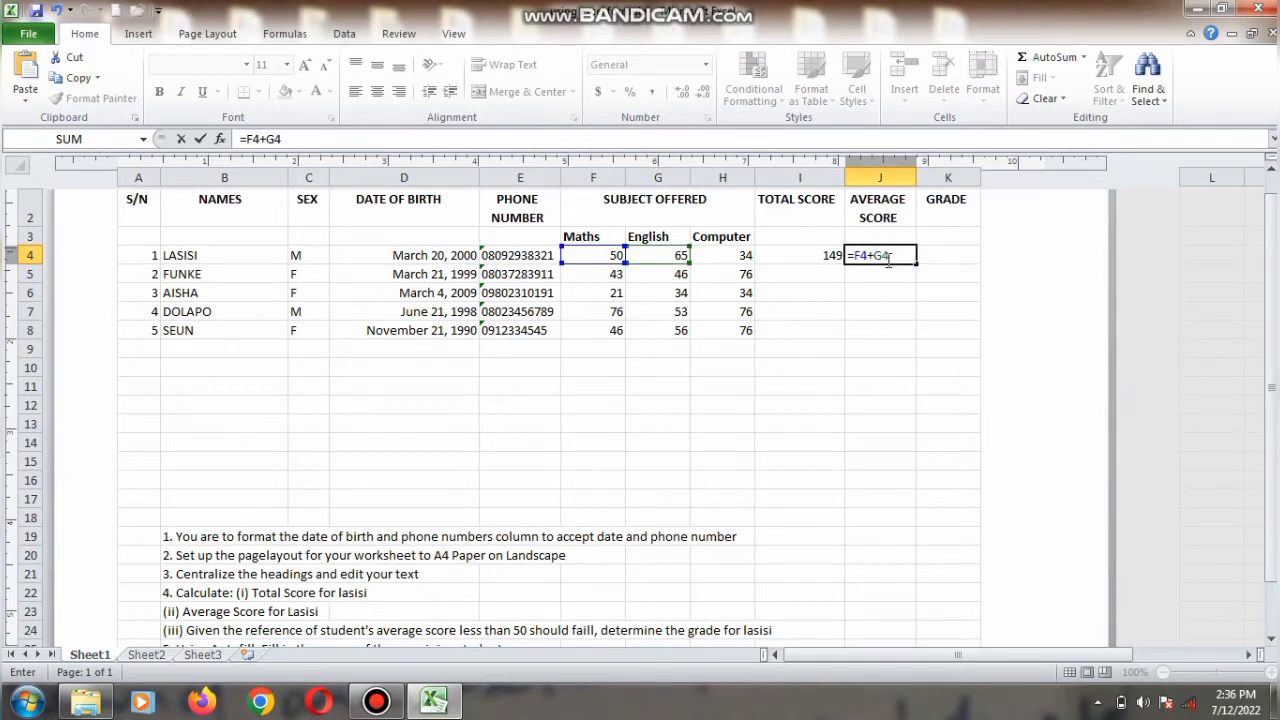
pyautogui.write('+H4')
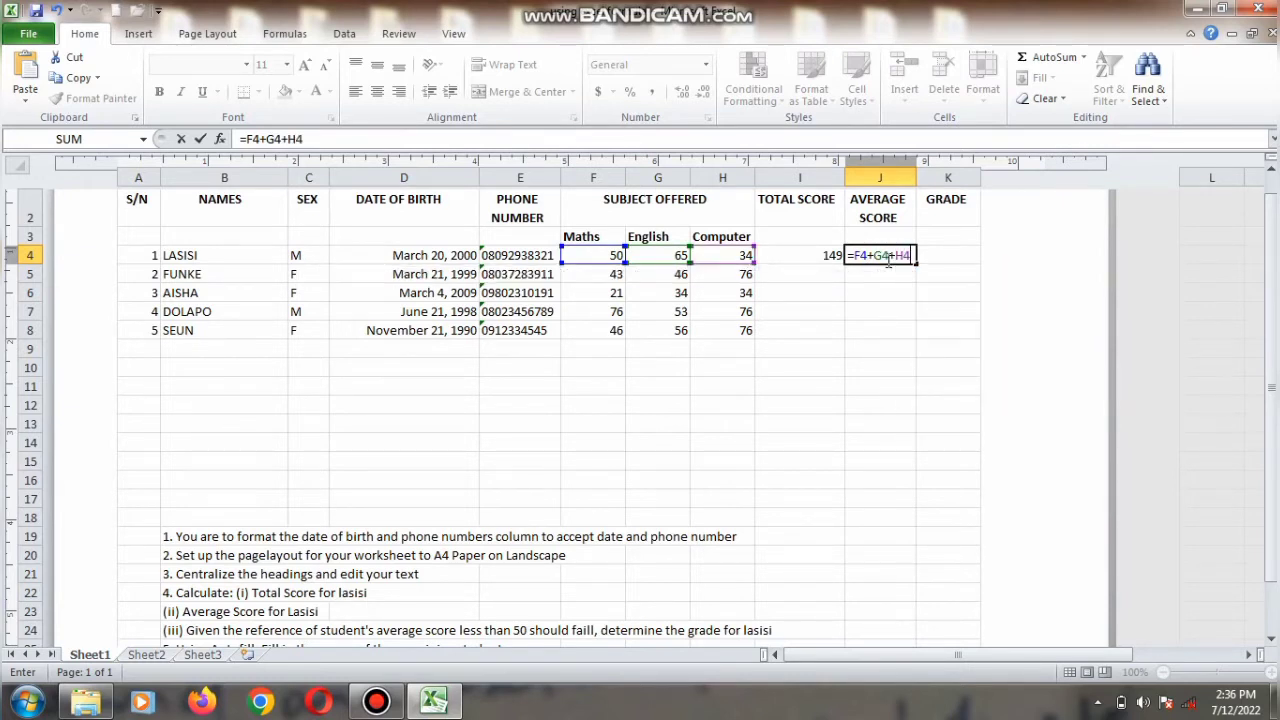
pyautogui.write('/3')
pyautogui.press('Return')
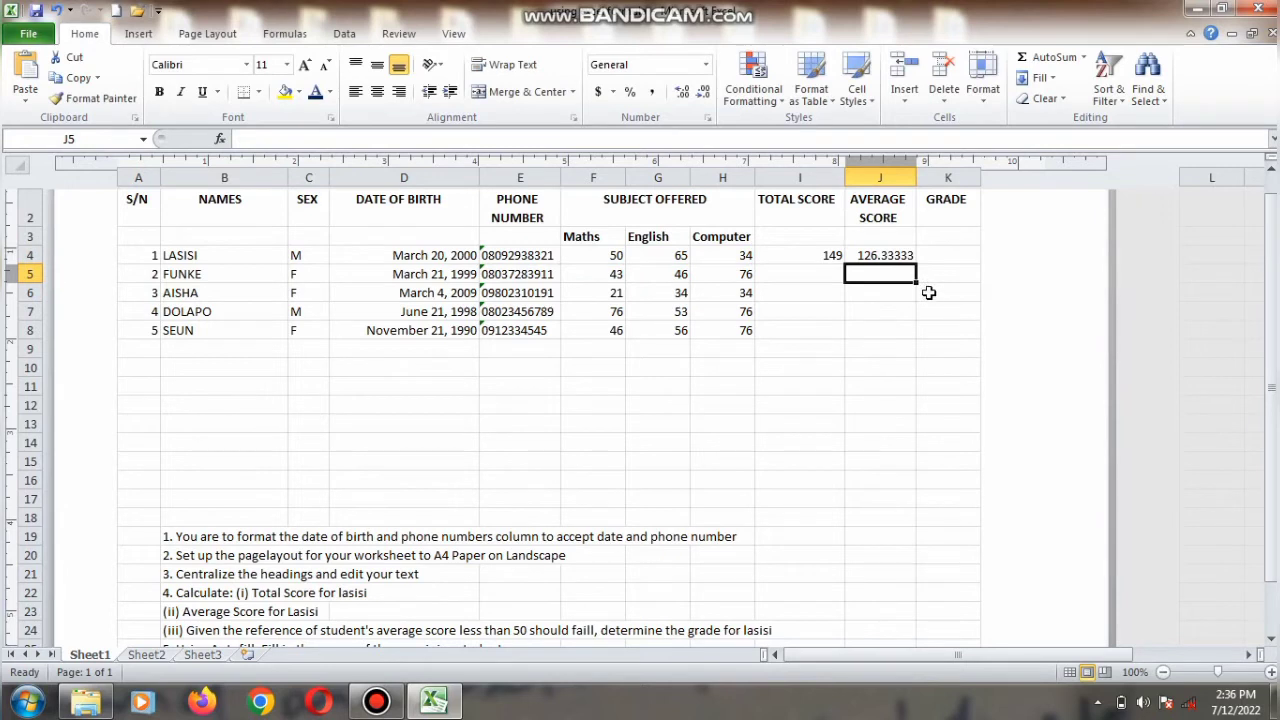
# Step: Edit J4's formula to remove the /3 division
pyautogui.click(886, 255)
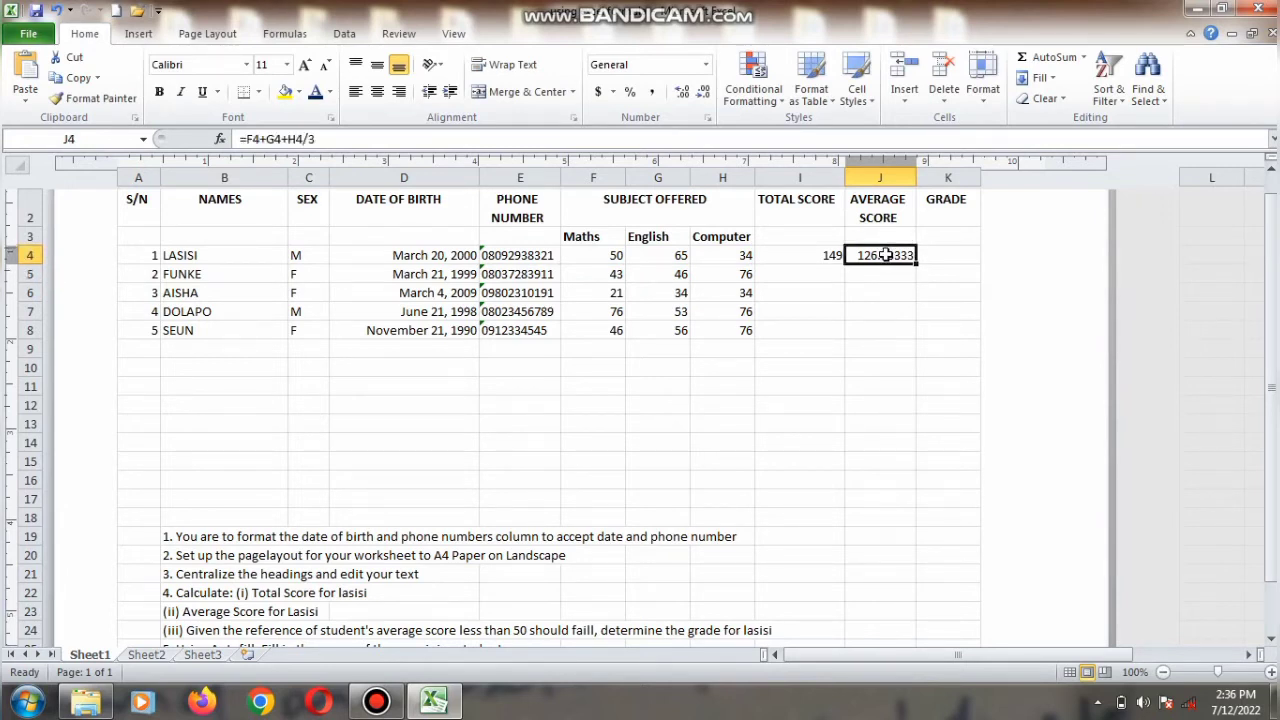
pyautogui.click(550, 140)
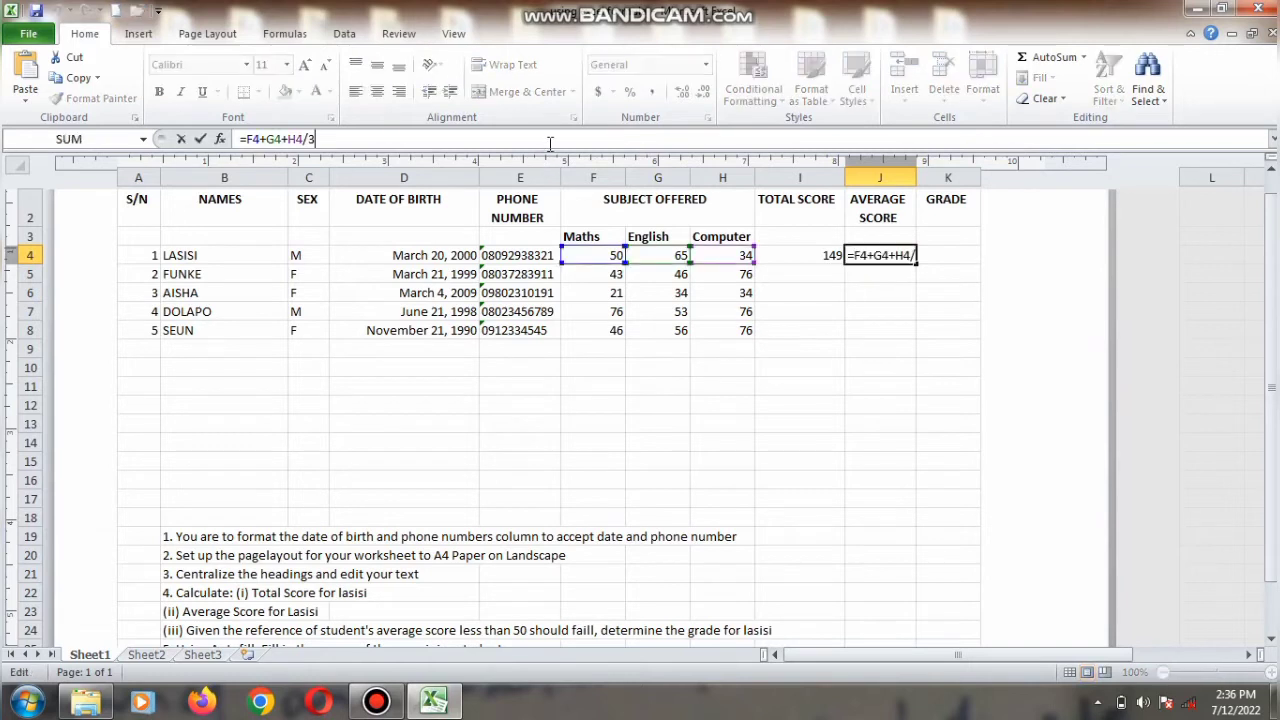
pyautogui.press('BackSpace')
pyautogui.press('BackSpace')
pyautogui.press('Return')
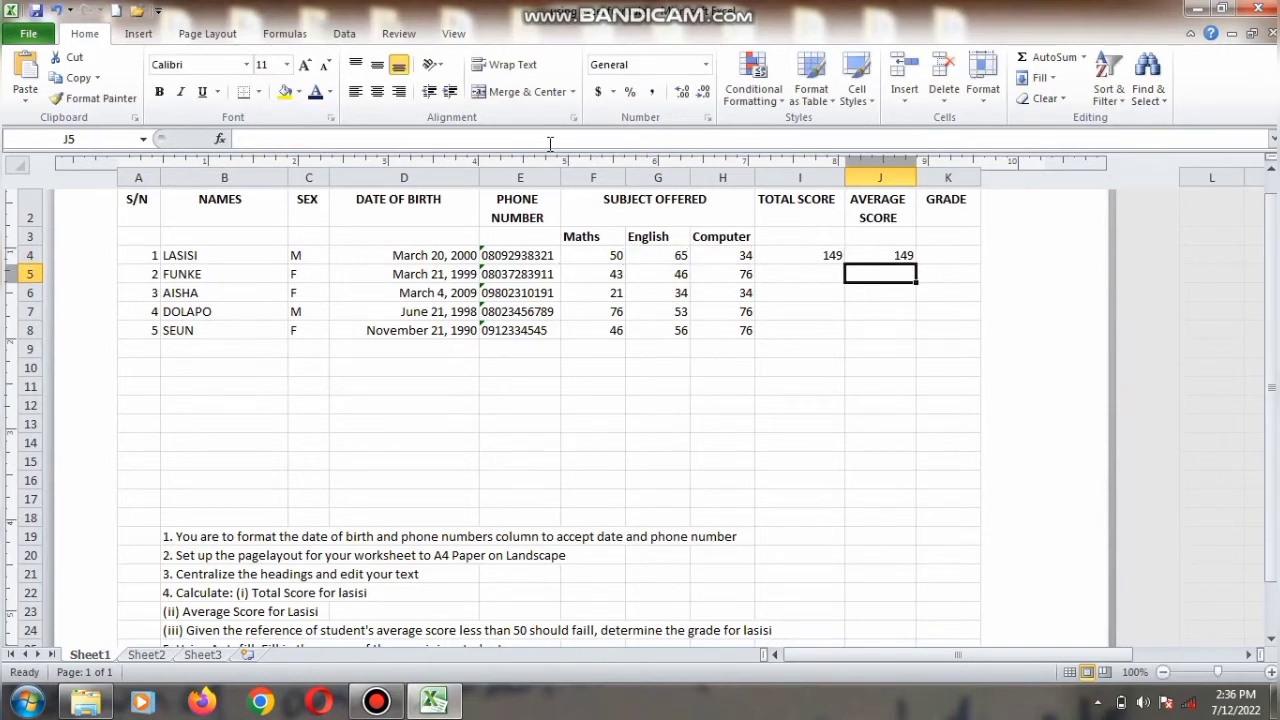
# Step: Try to enter the formula =)F4+G4+H4) as Lasisi's average score in J4, dismissing the formula error
pyautogui.click(866, 255)
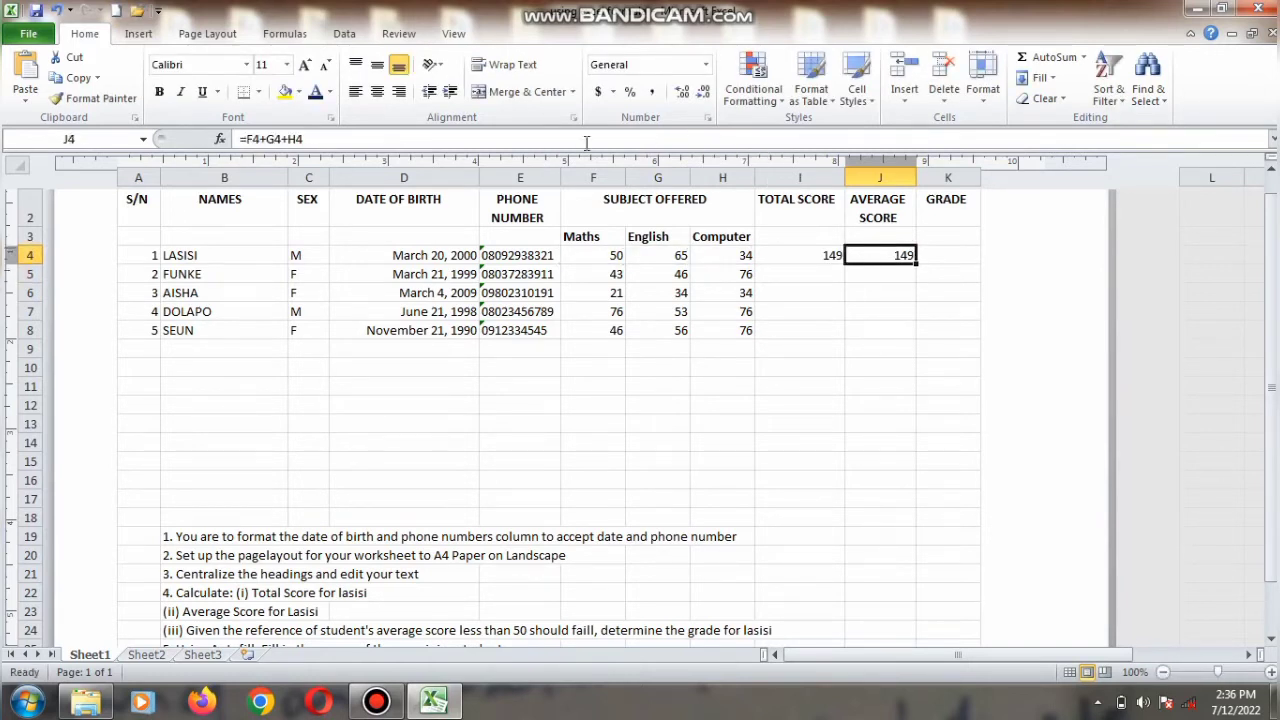
pyautogui.write('=)F4')
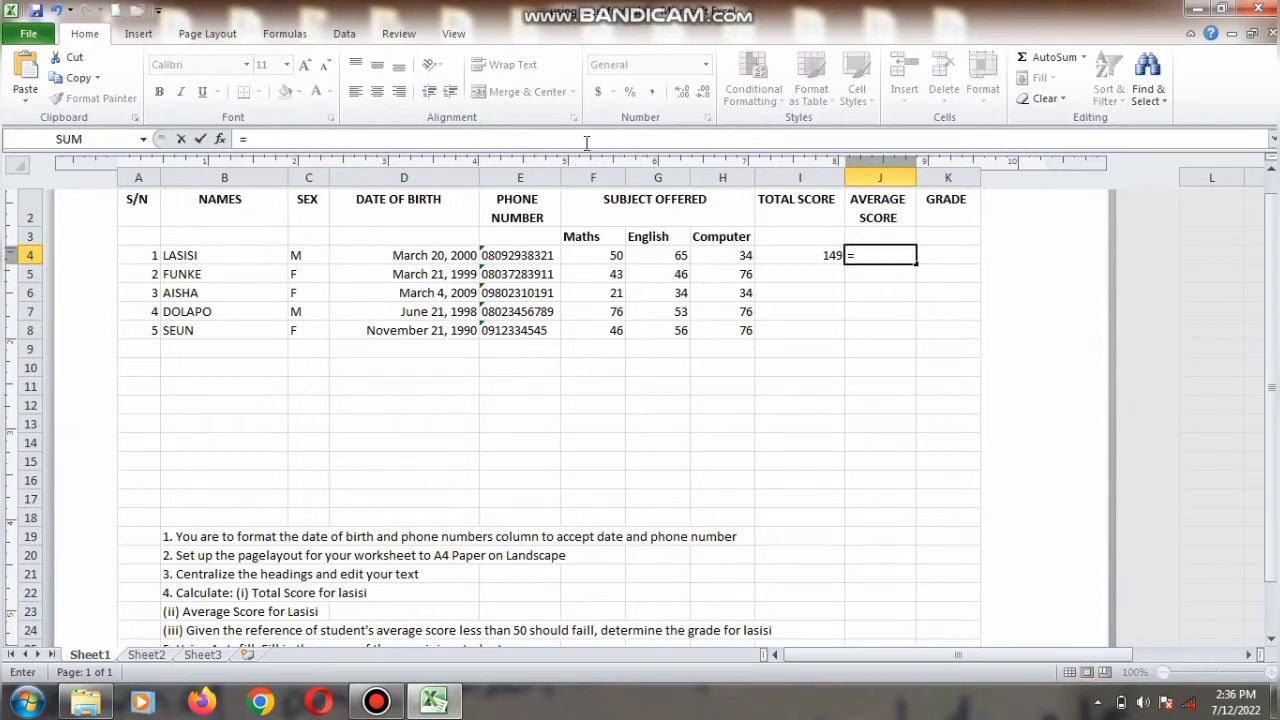
pyautogui.press('BackSpace')
pyautogui.press('BackSpace')
pyautogui.press('BackSpace')
pyautogui.write(')F4+G4+')
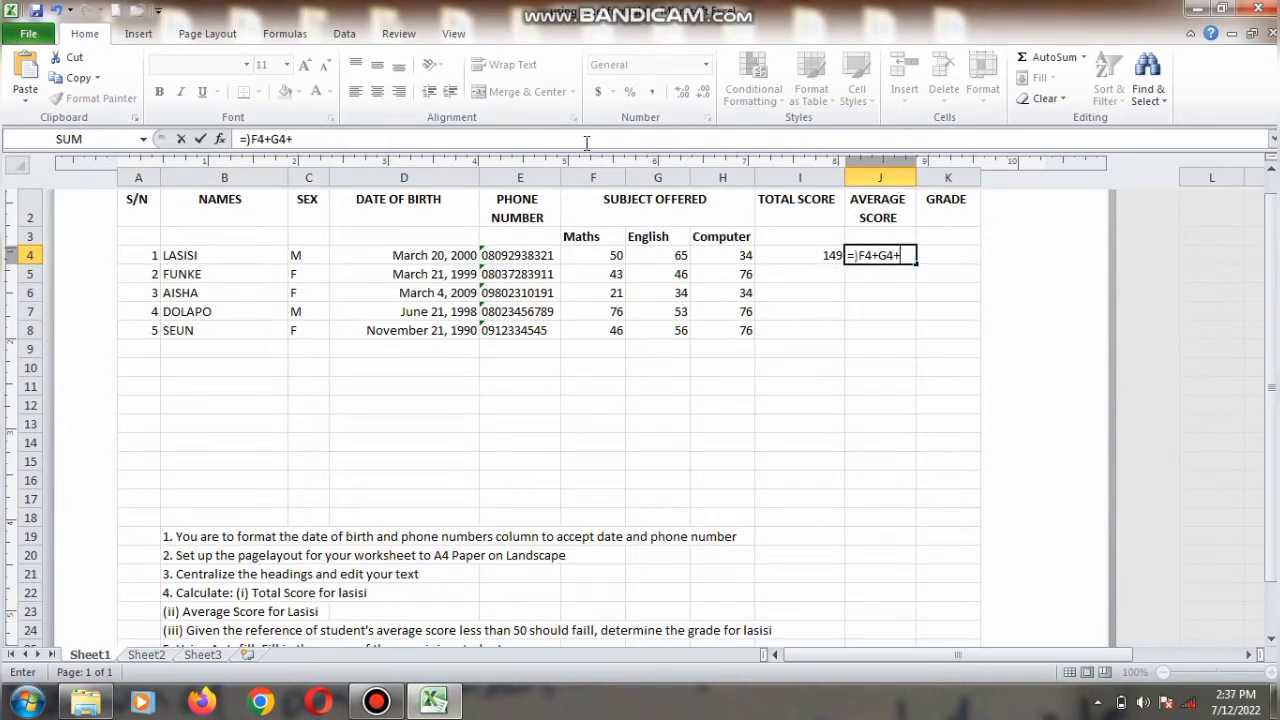
pyautogui.write('H4)')
pyautogui.press('Return')
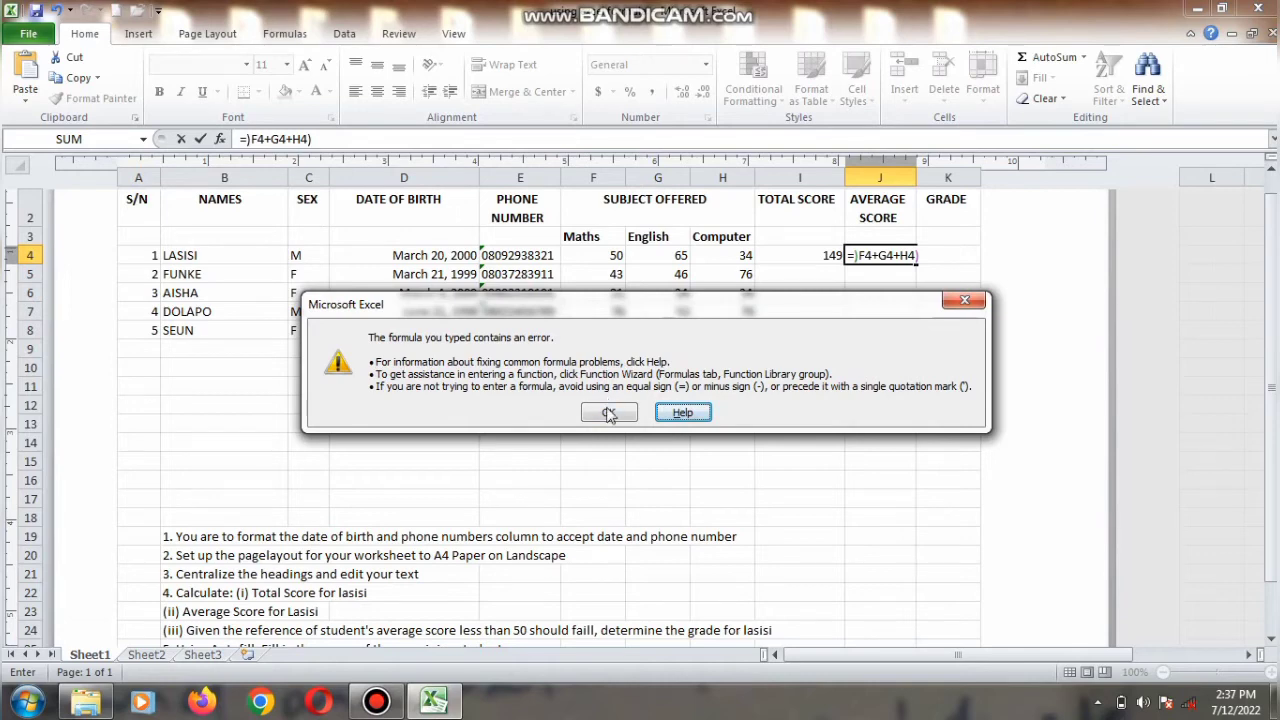
pyautogui.click(608, 410)
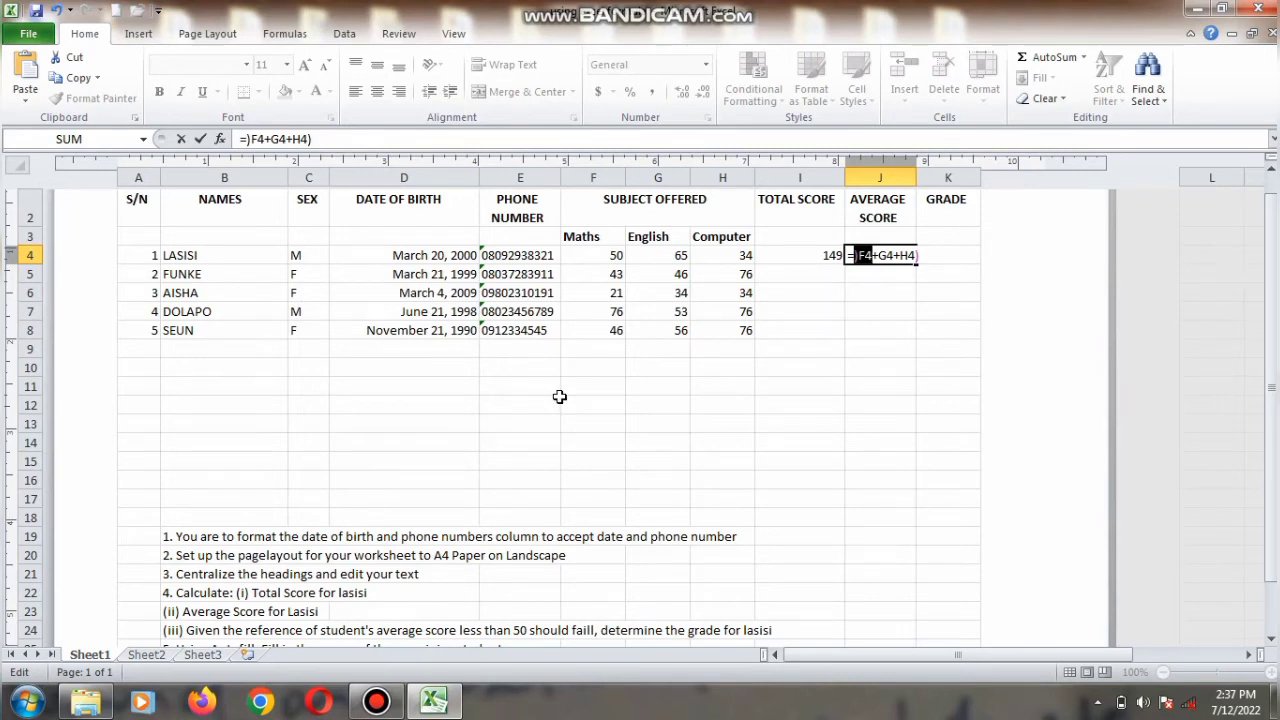
# Step: Correct J4's formula to =(F4+G4+H4)/3
pyautogui.click(858, 258)
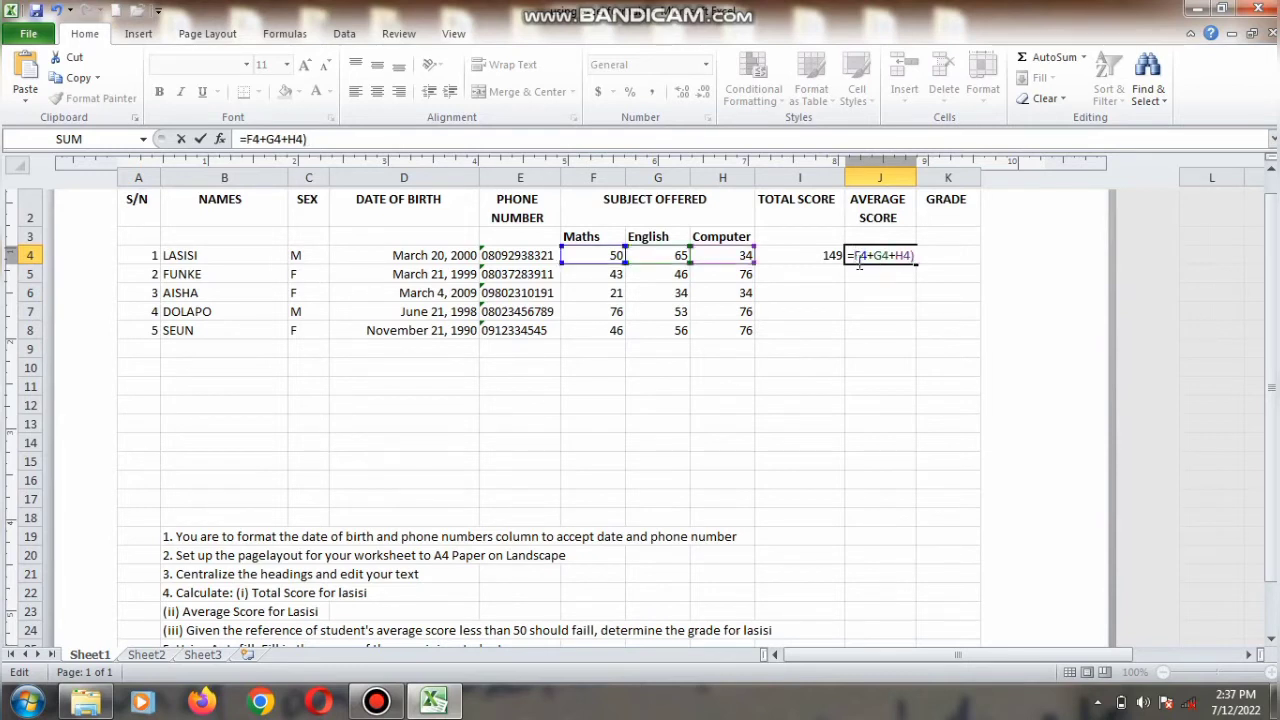
pyautogui.write('(')
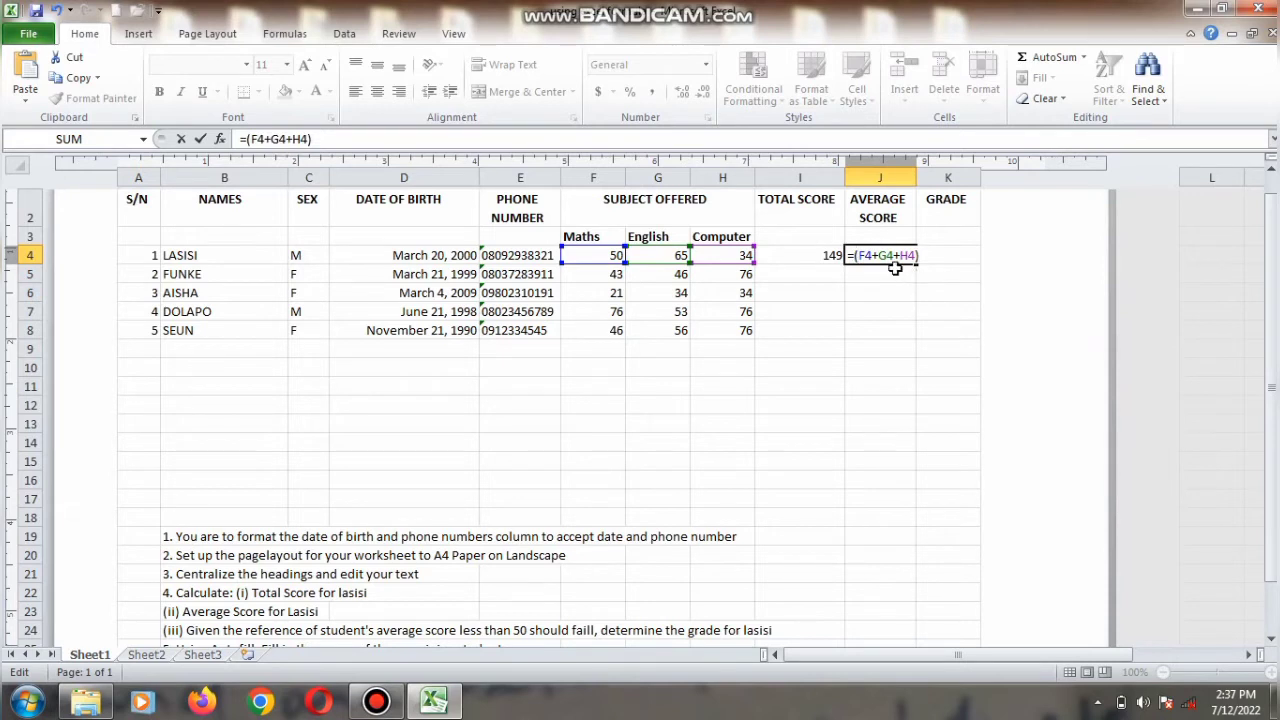
pyautogui.press('End')
pyautogui.write('/3')
pyautogui.press('Return')
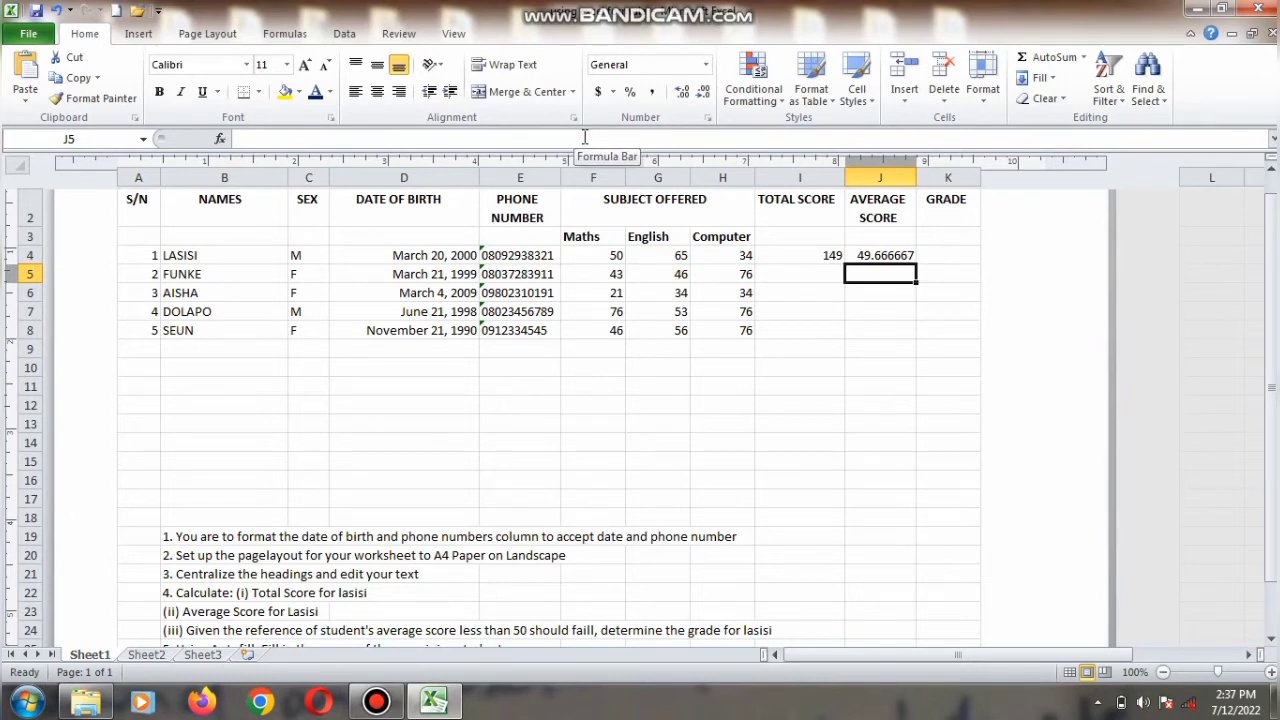
# Step: Replace J4's formula with =AVERAGE(F4:H4) to calculate Lasisi's average score
pyautogui.press('Up')
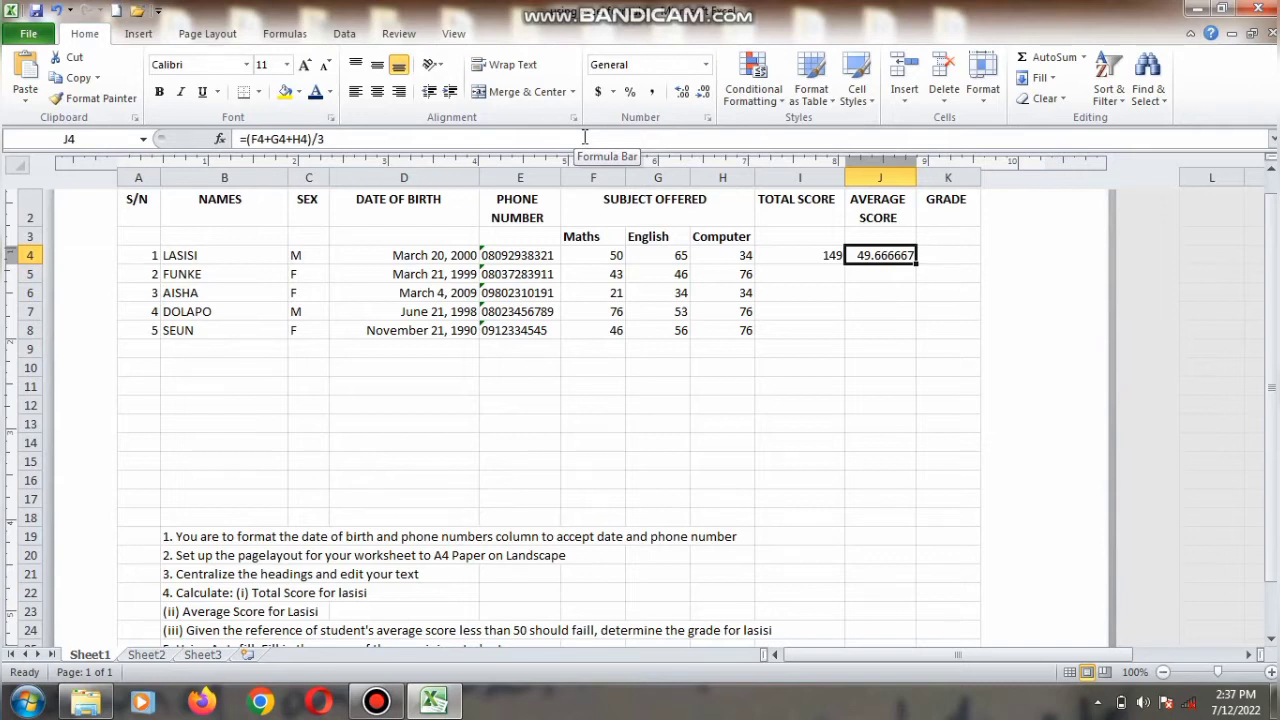
pyautogui.press('BackSpace')
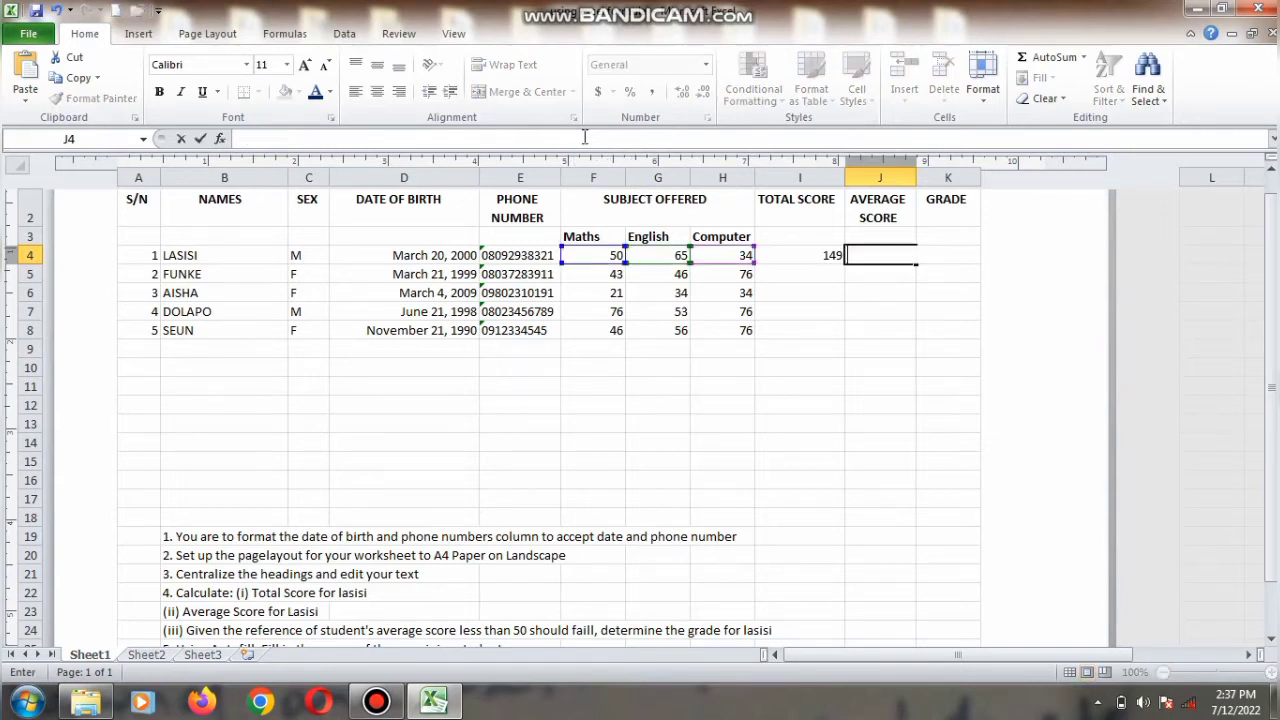
pyautogui.write('=')
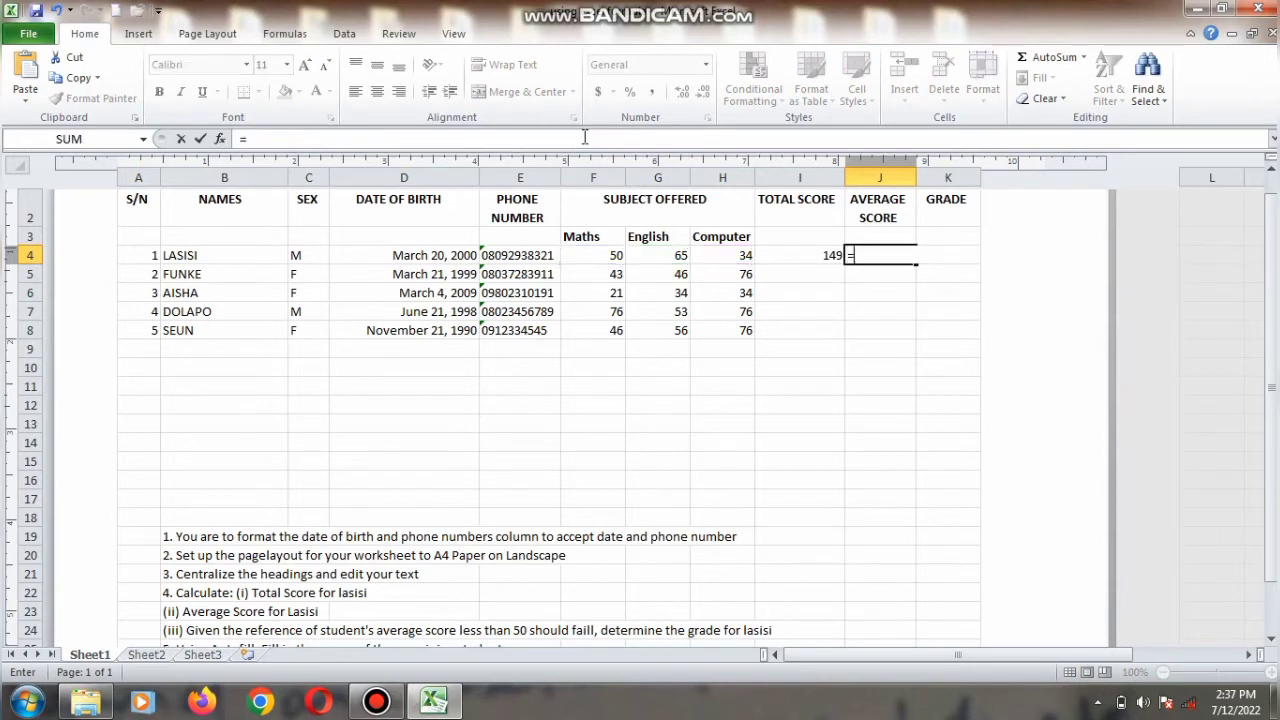
pyautogui.write('A')
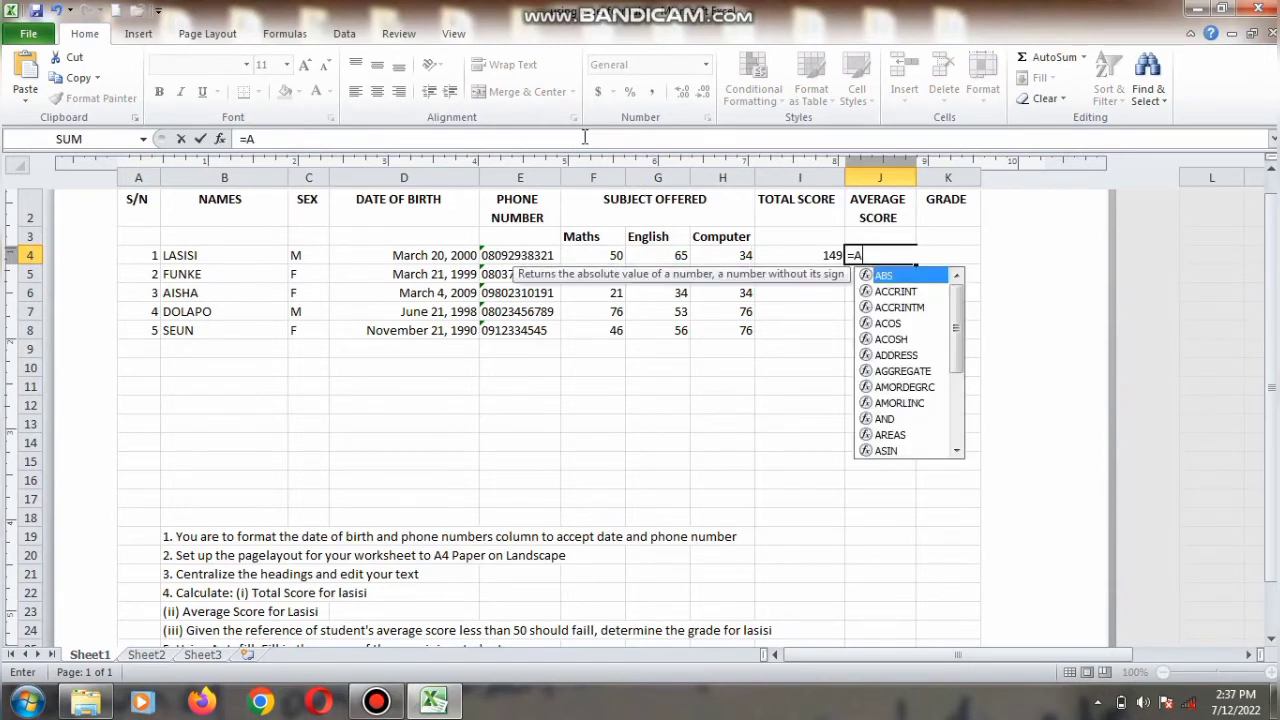
pyautogui.write('VERAGE')
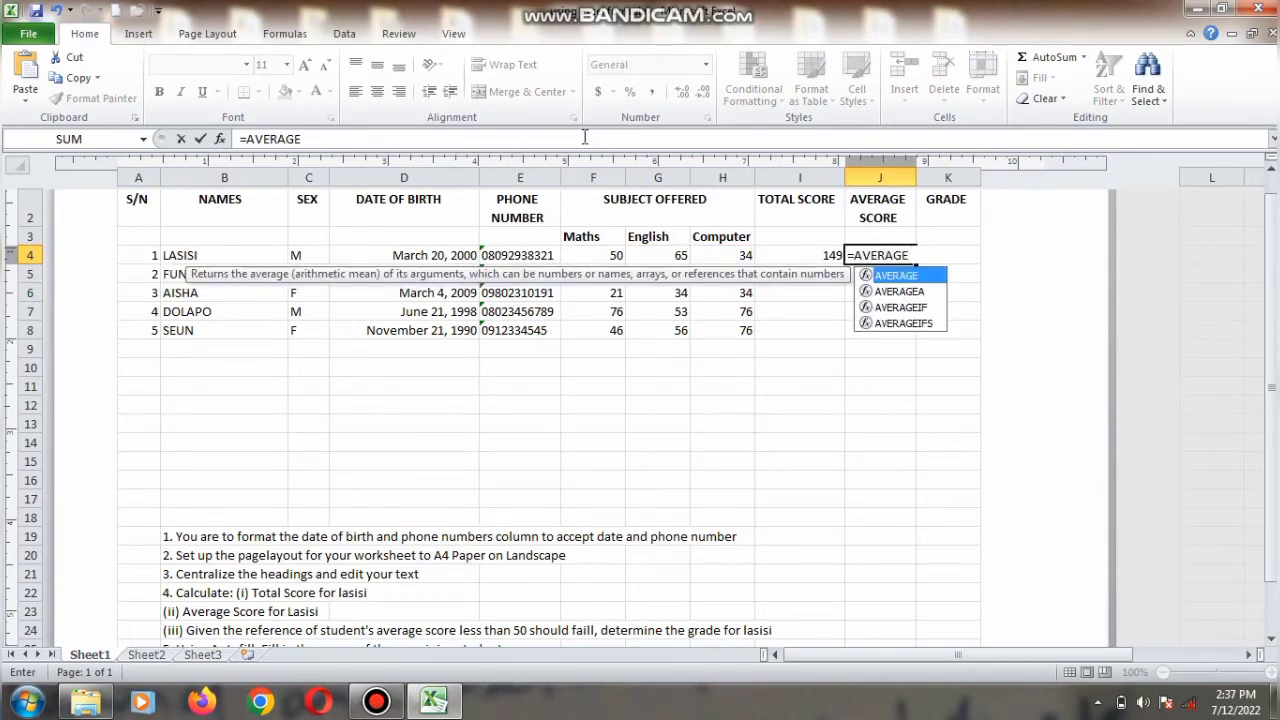
pyautogui.write('(')
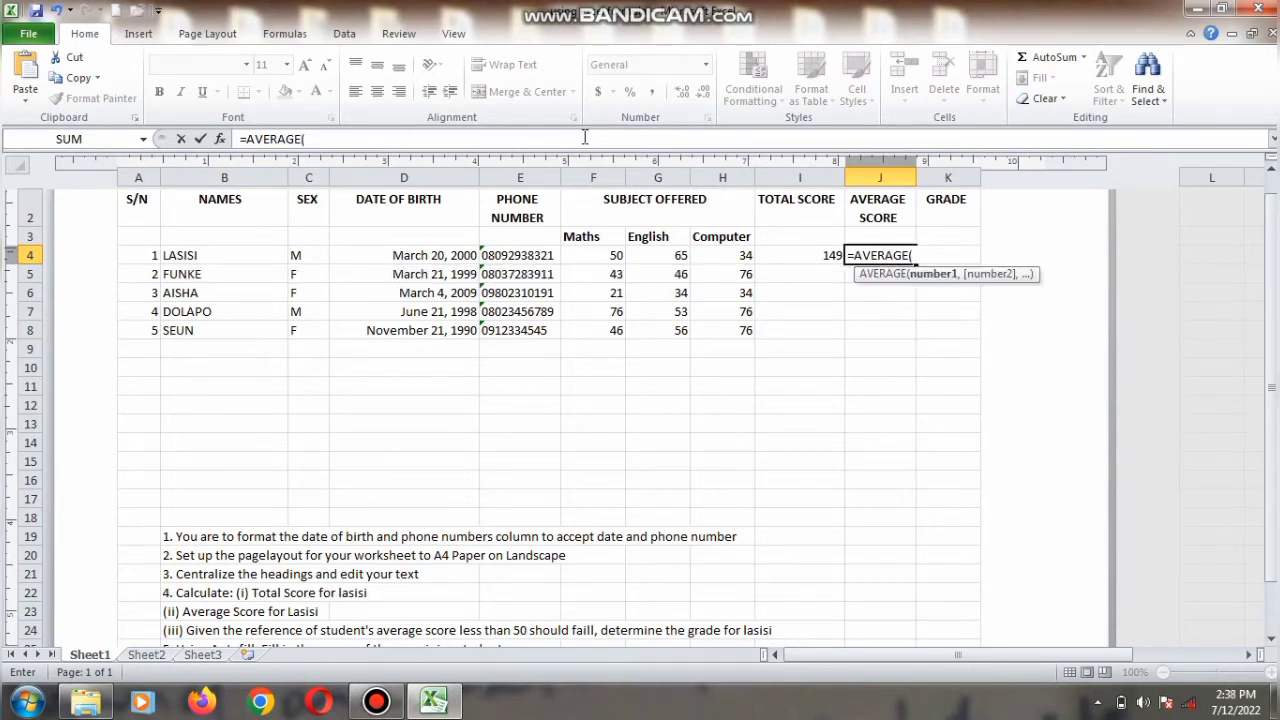
pyautogui.write('F4:H4')
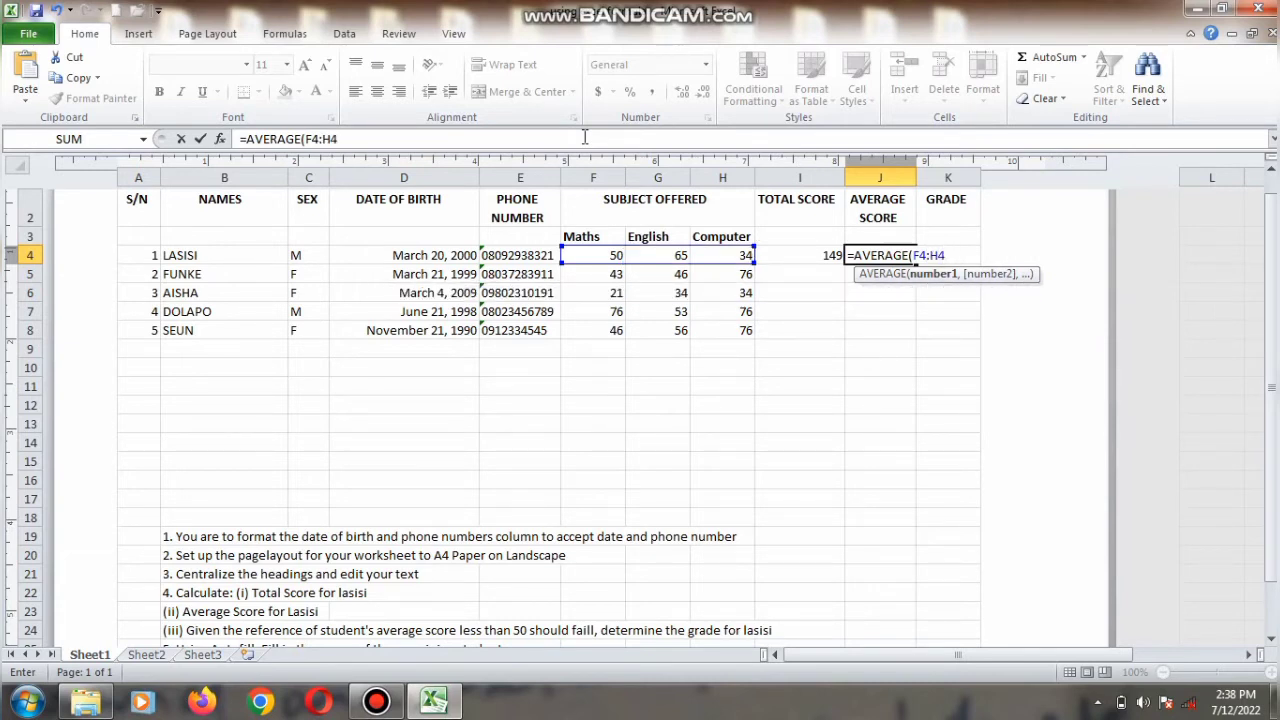
pyautogui.write(')')
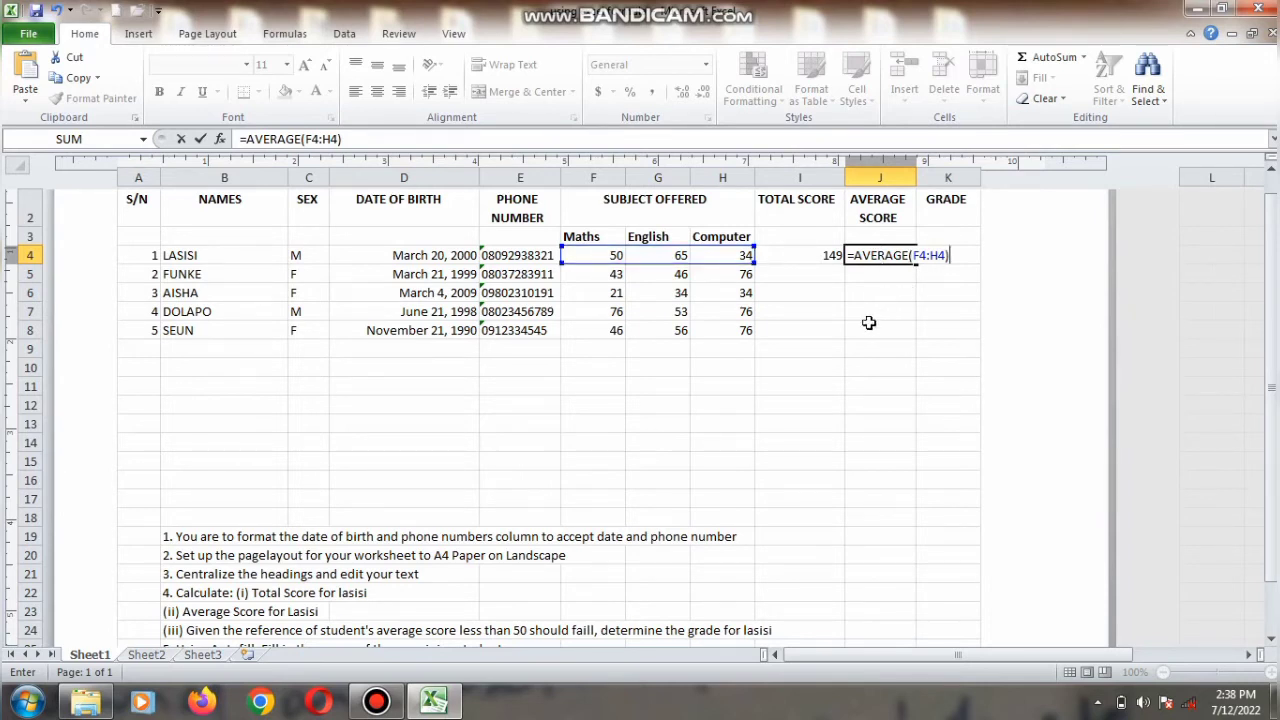
pyautogui.press('Return')
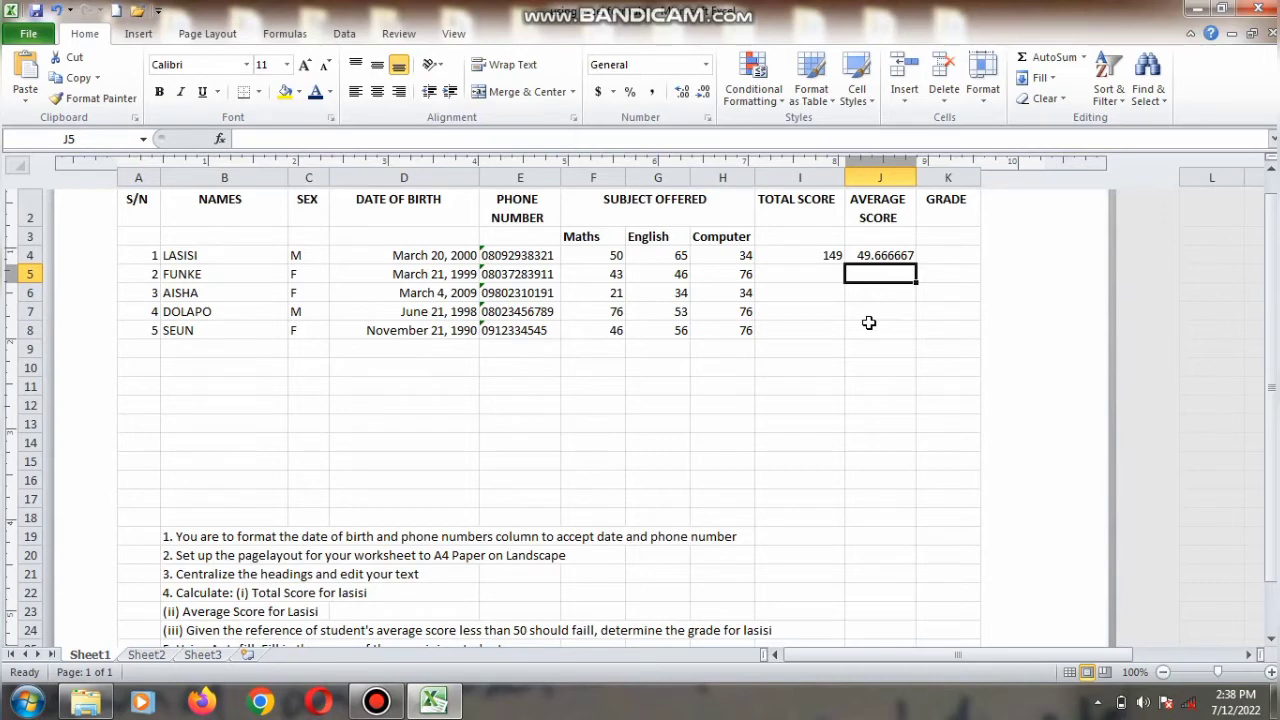
# Step: Determine Lasisi's grade in K4 with the formula =IF(J4>=50,"PASS","FAIL")
pyautogui.click(1268, 645)
pyautogui.click(1268, 645)
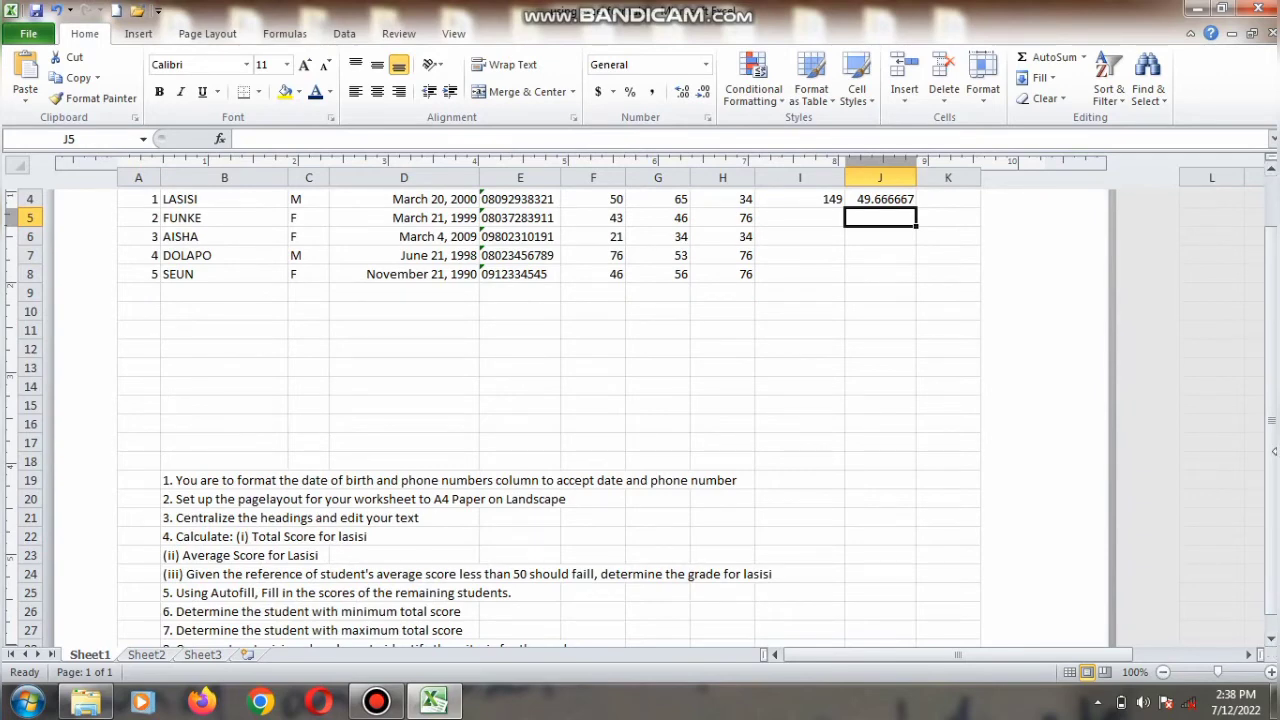
pyautogui.moveTo(1272, 432); pyautogui.dragTo(1272, 400)
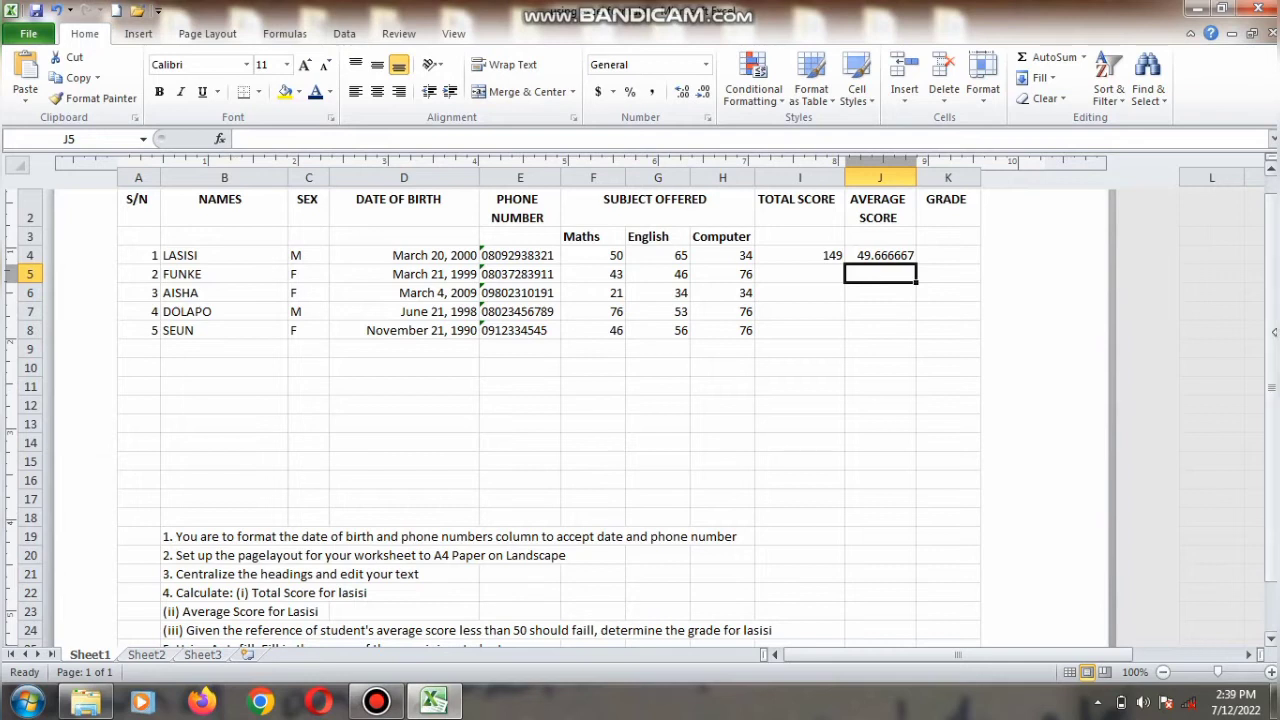
pyautogui.click(953, 256)
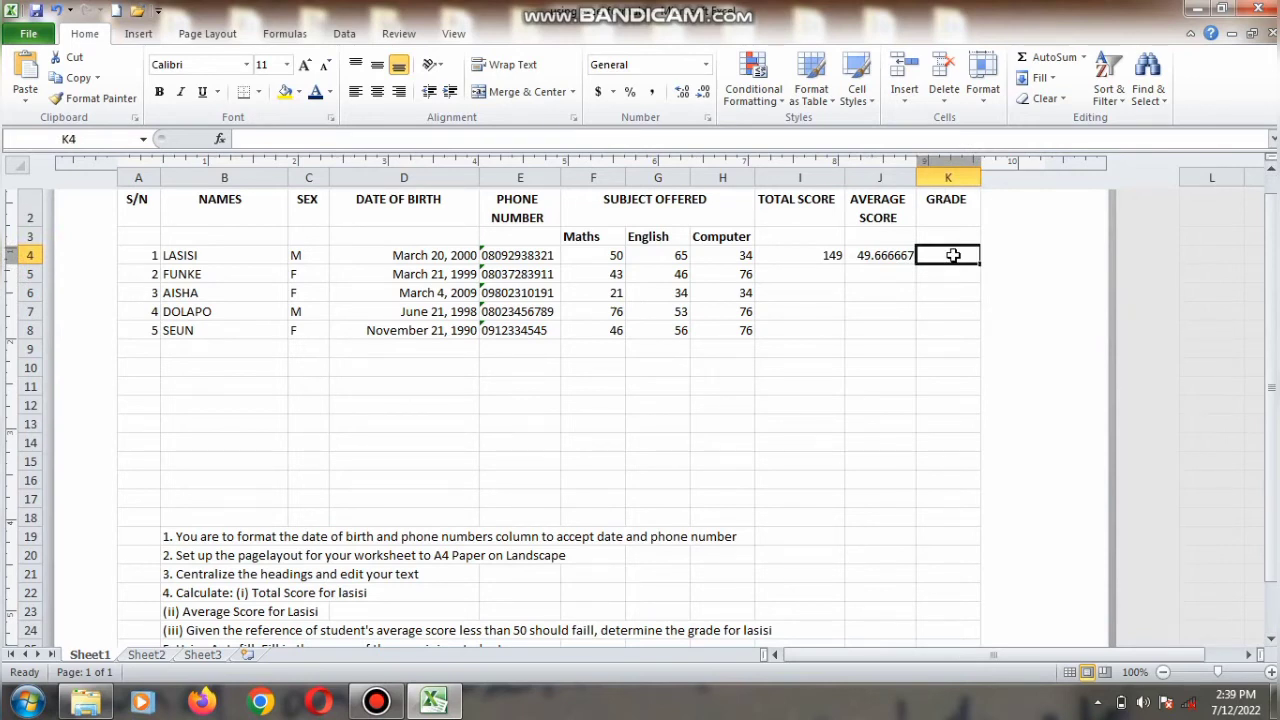
pyautogui.write('=')
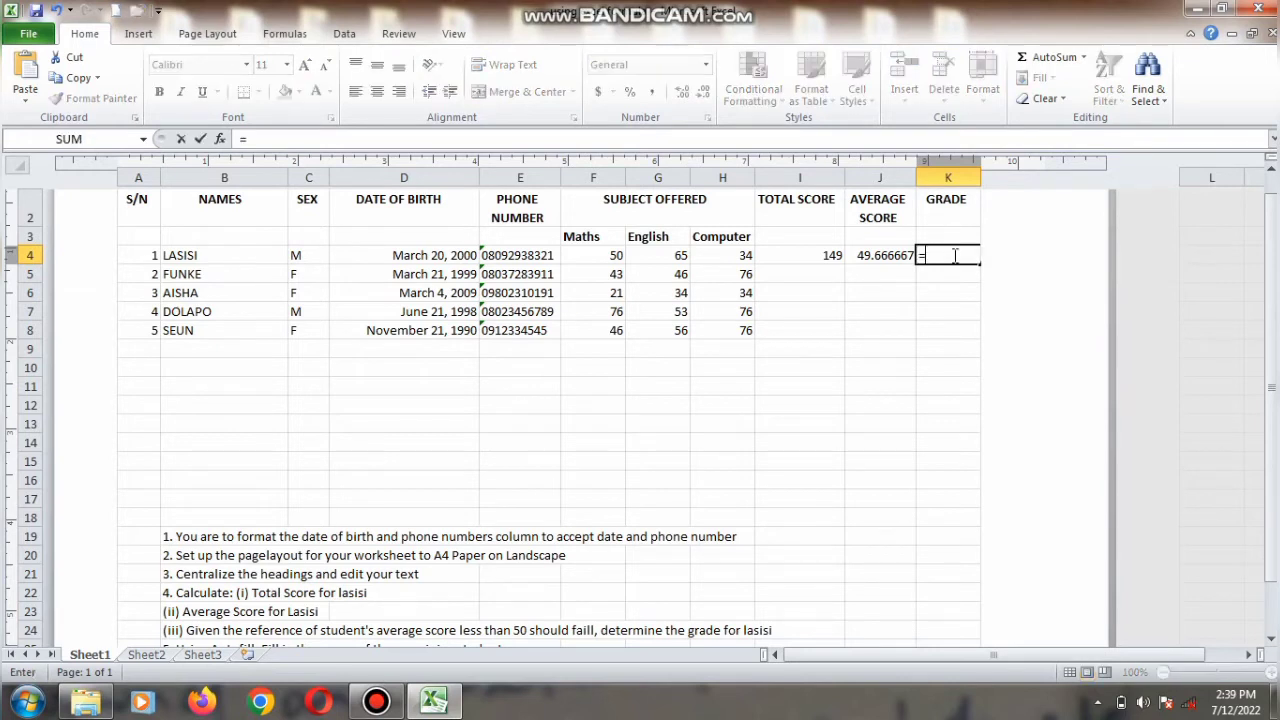
pyautogui.write('IF')
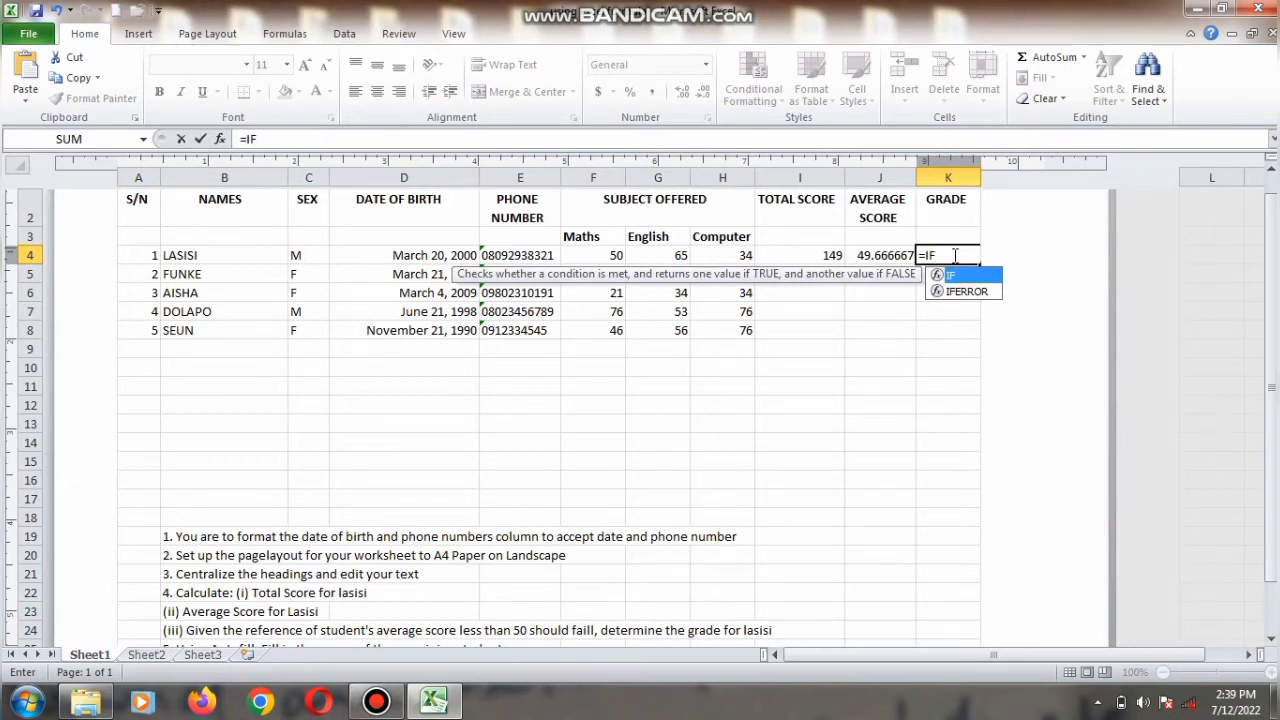
pyautogui.write('(')
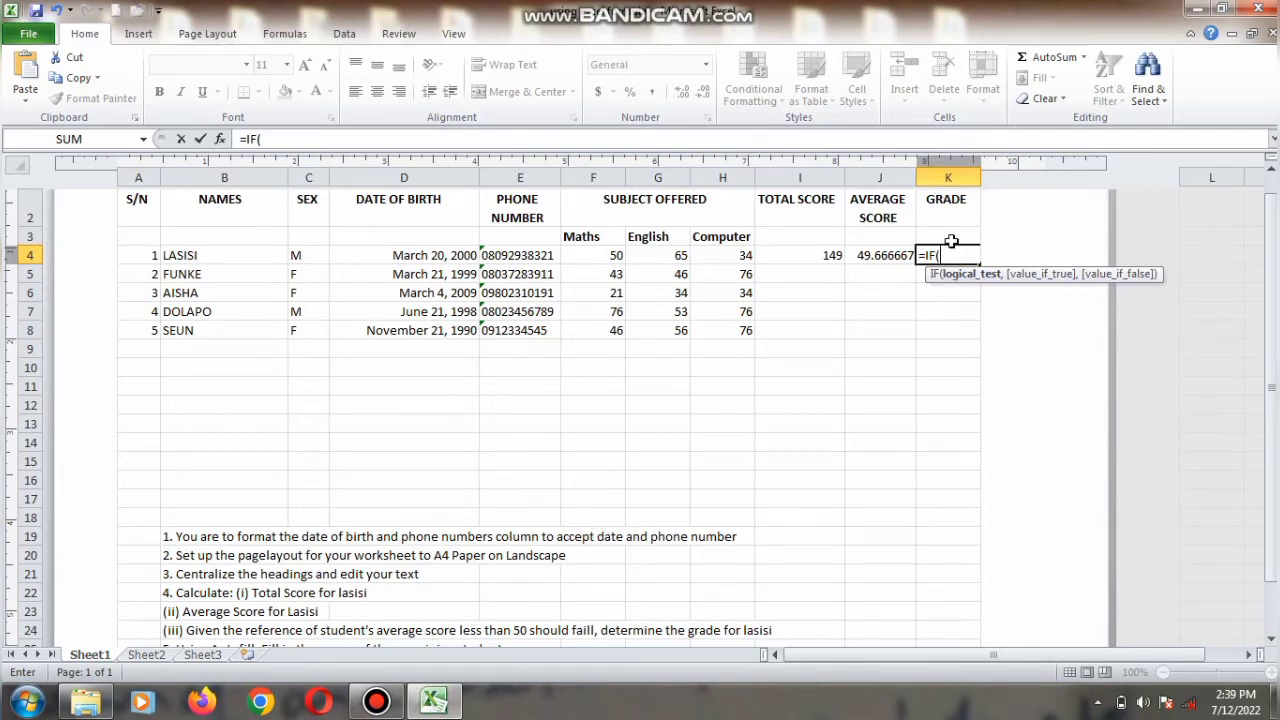
pyautogui.scroll(2, 918, 230)
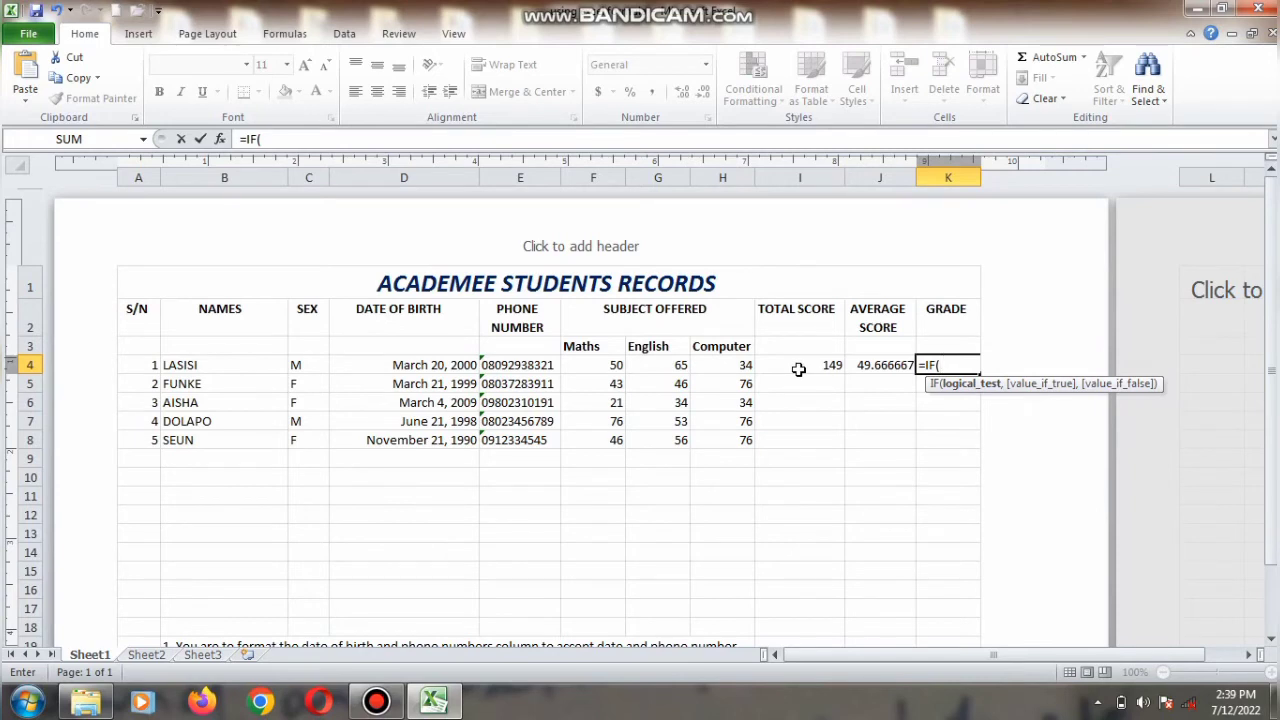
pyautogui.write('J4')
pyautogui.write('>=')
pyautogui.write('50,"')
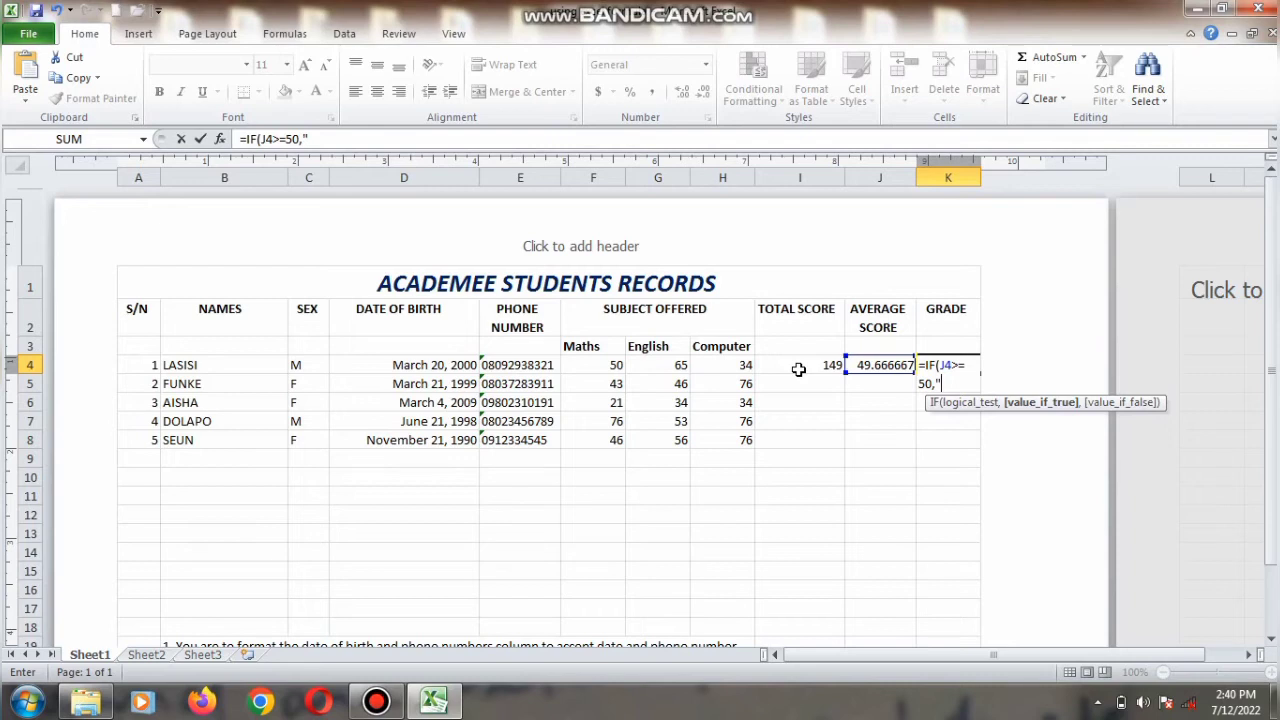
pyautogui.write('PASS","')
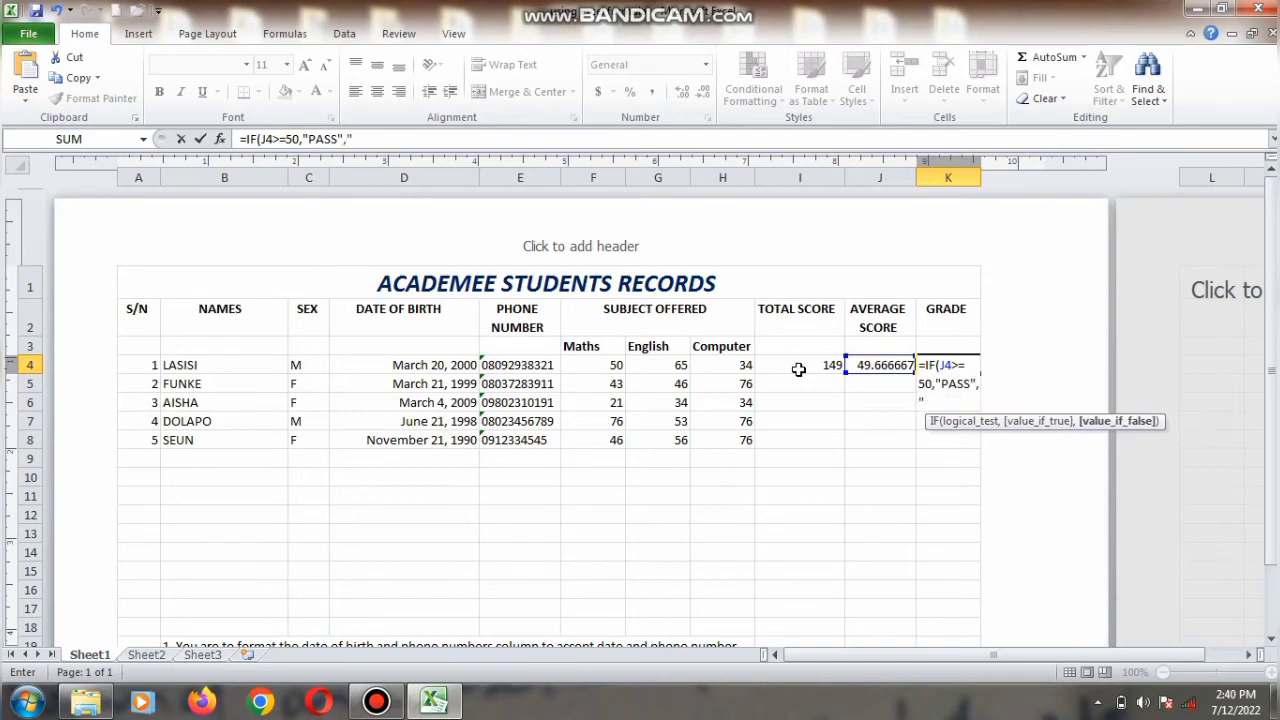
pyautogui.write('FAIL")')
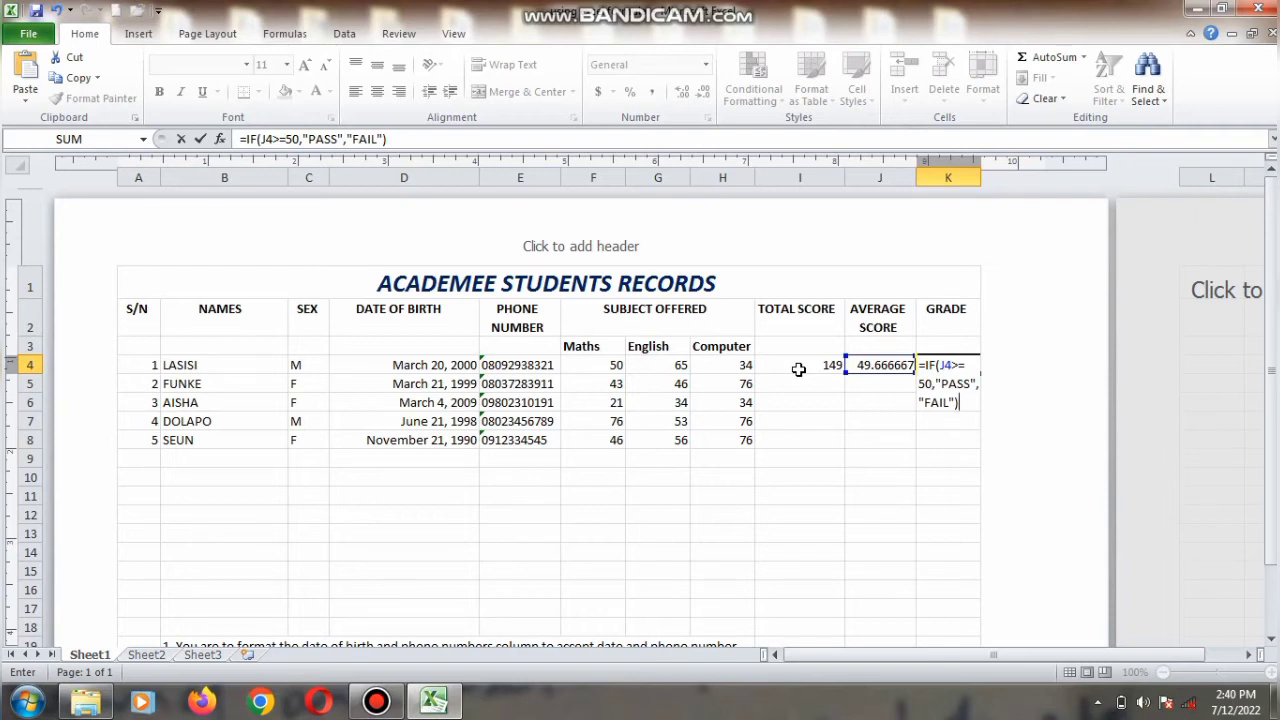
pyautogui.press('Return')
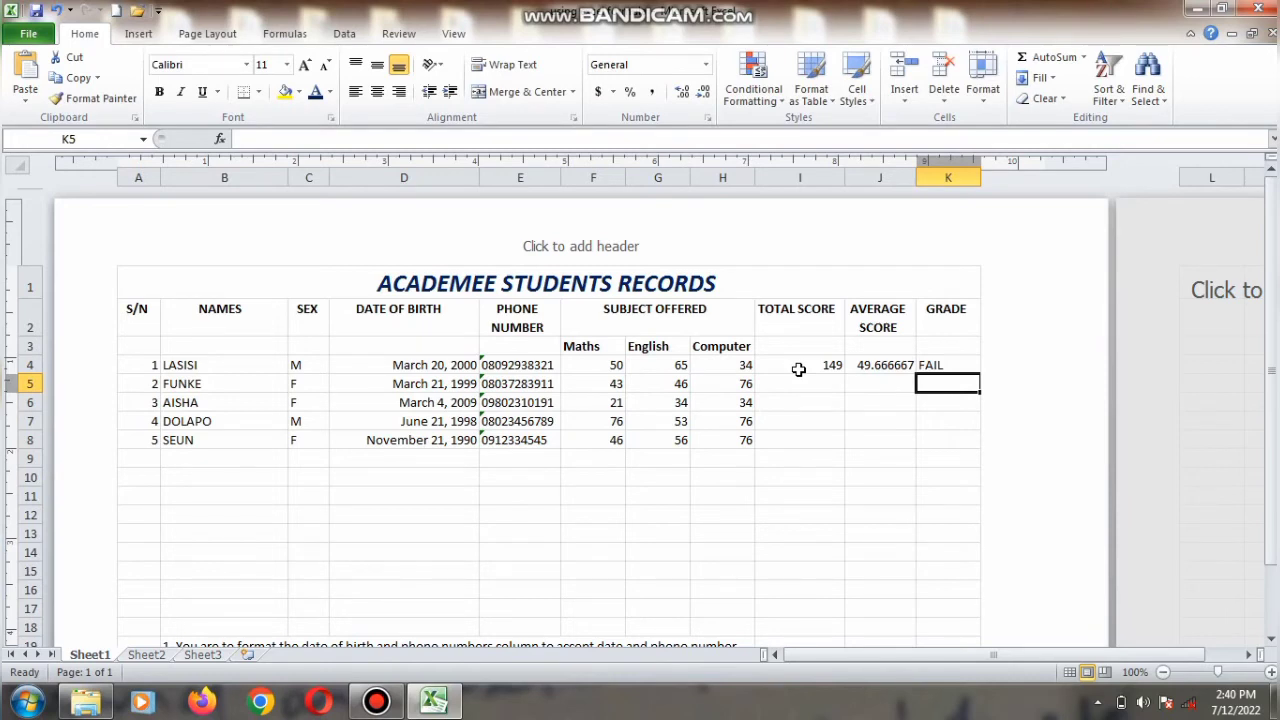
# Step: Enter 50 in J5 as a test average score
pyautogui.click(872, 390)
pyautogui.write('5')
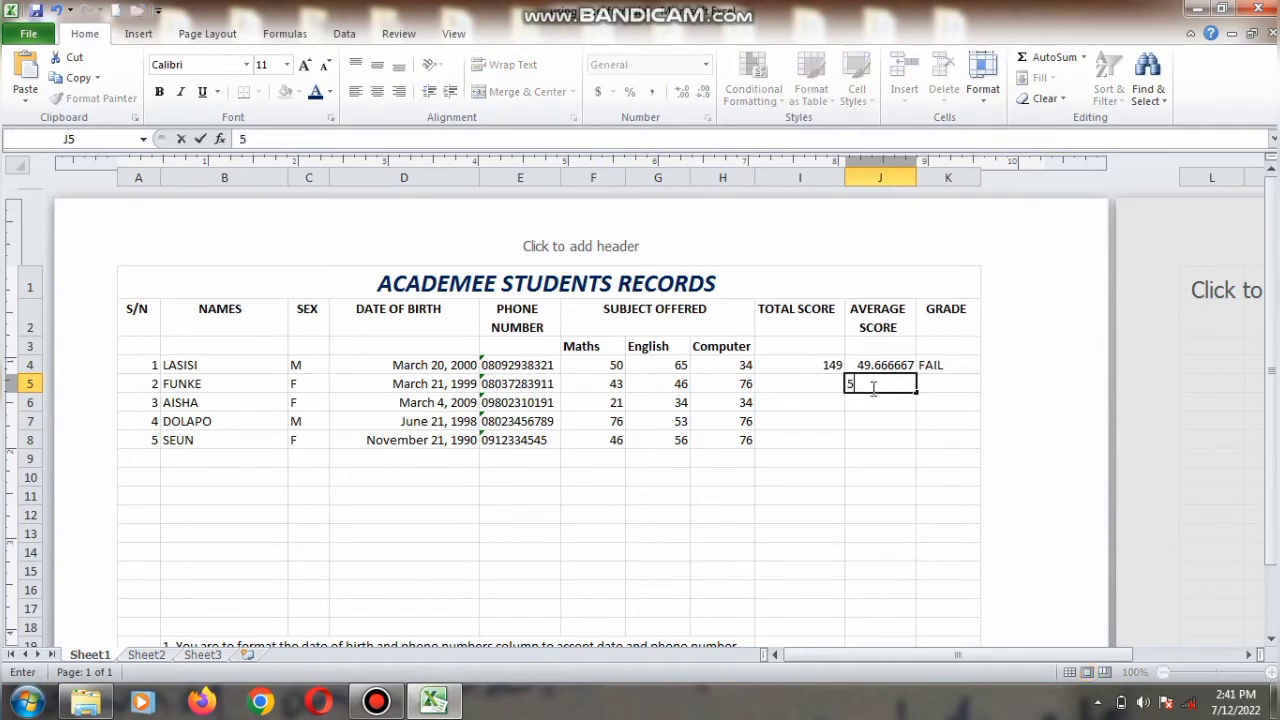
pyautogui.write('0')
pyautogui.click(929, 380)
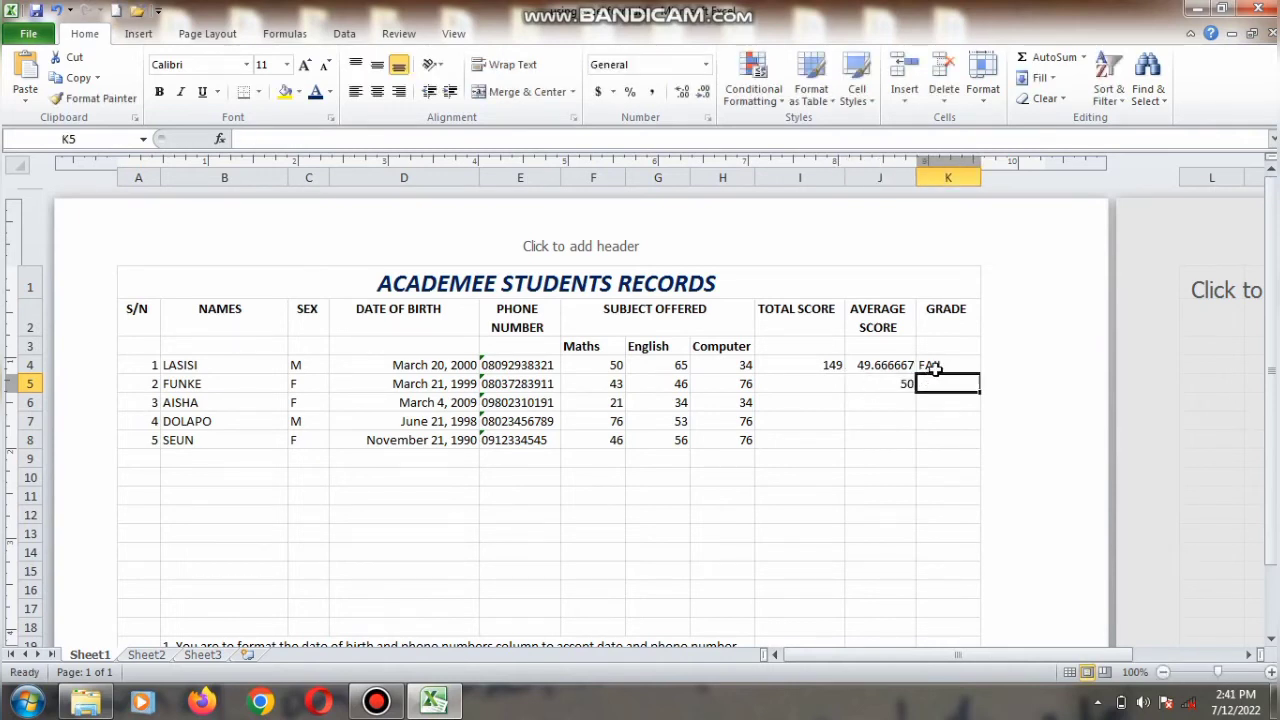
# Step: Enter =(IFJ5>50,"PASS","FAIL") in K5 as a test grade for the 50 average, dismissing the formula error
pyautogui.write('=')
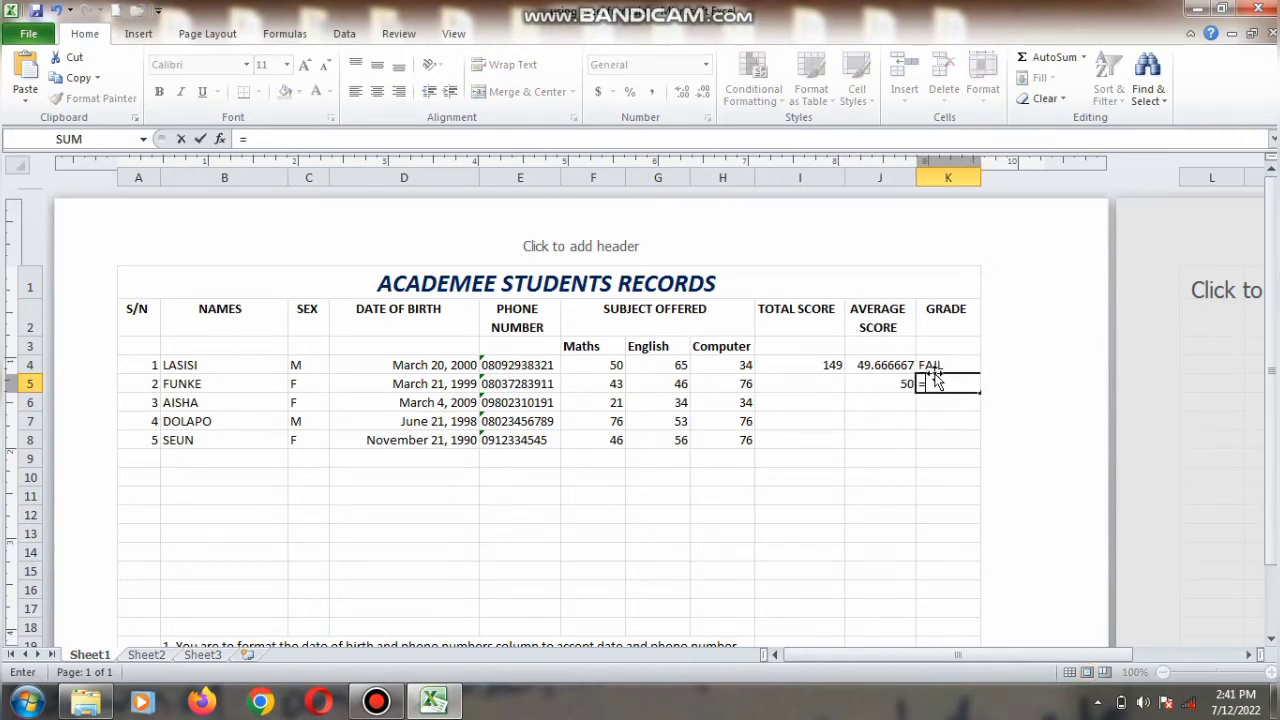
pyautogui.write('(IF')
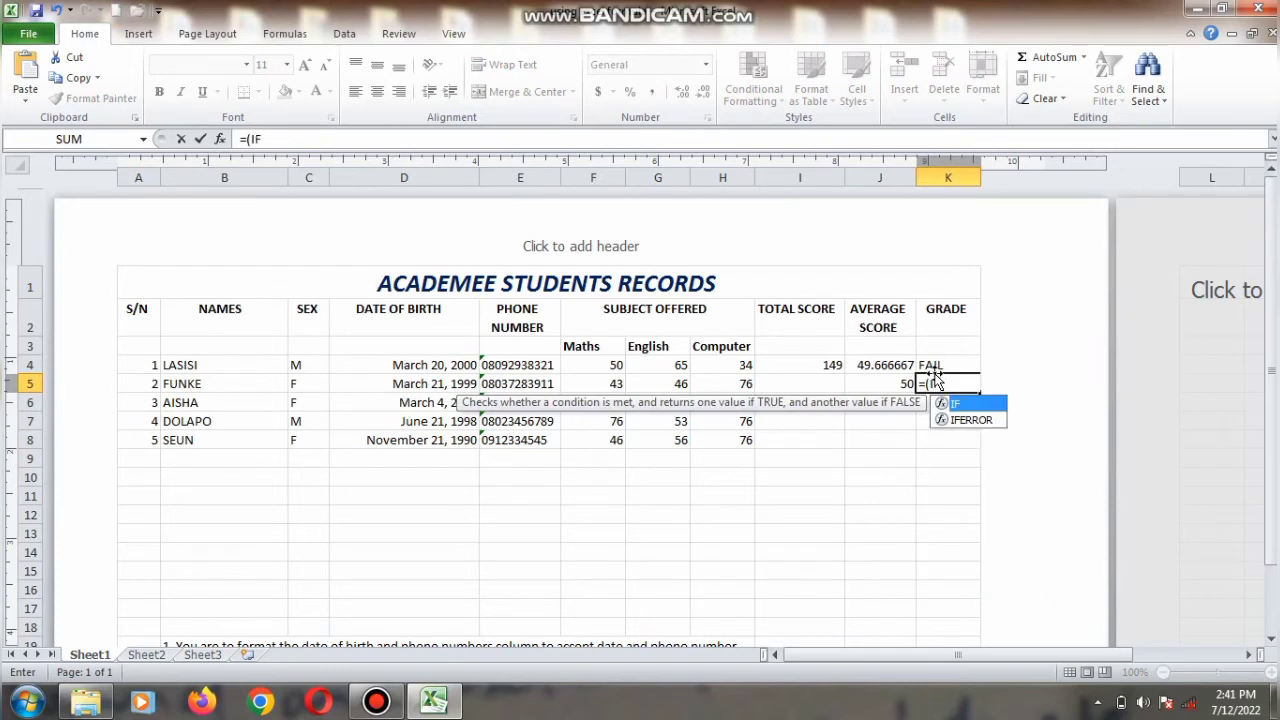
pyautogui.write('J5')
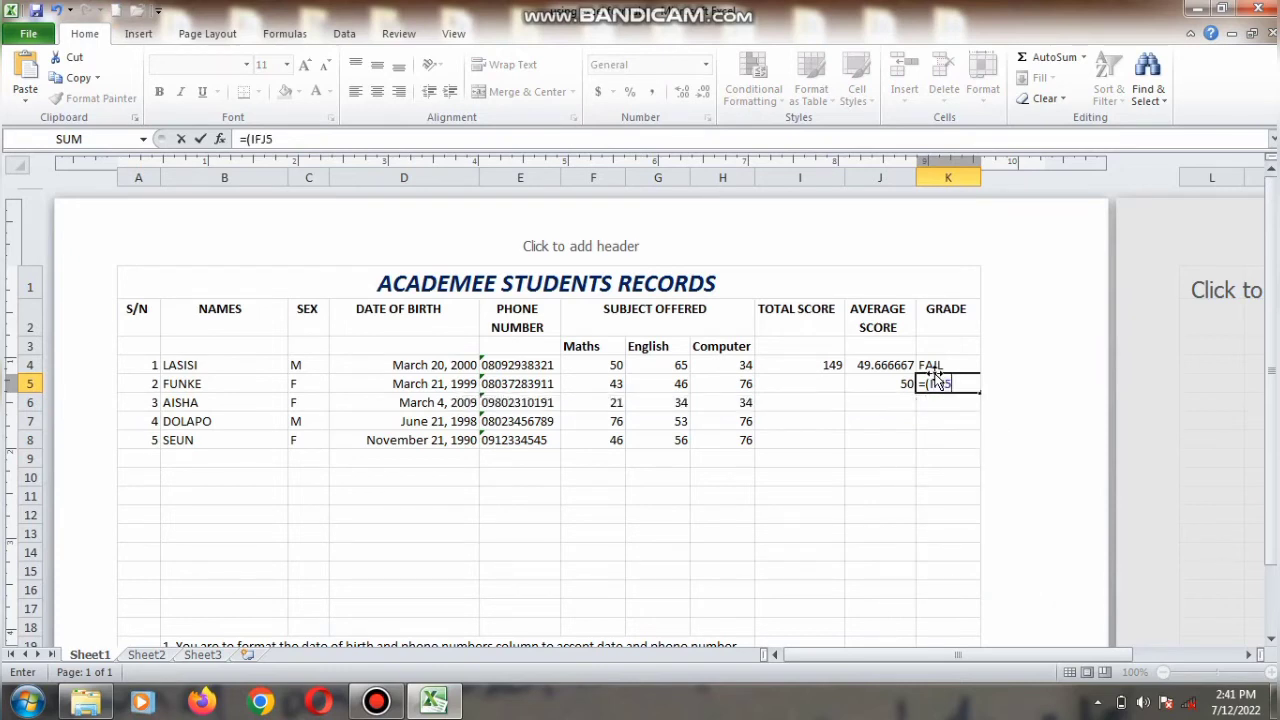
pyautogui.write('>50,"PASS","FAIL")')
pyautogui.press('Return')
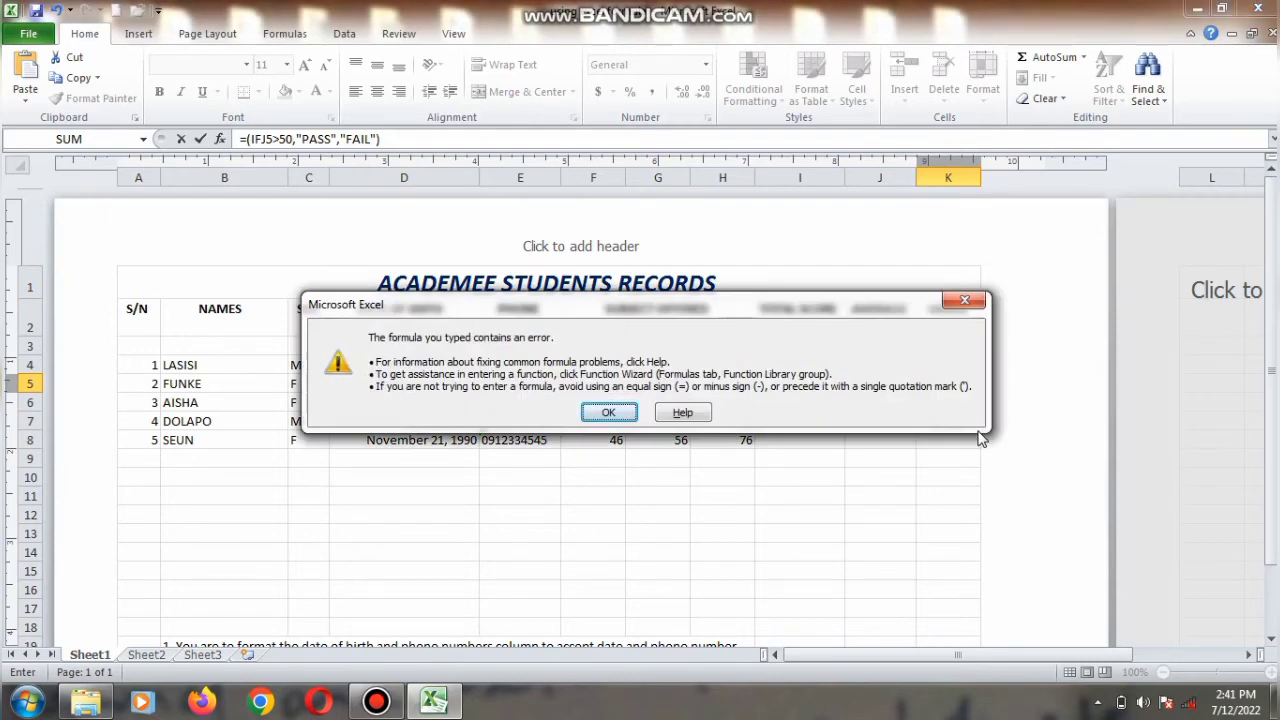
pyautogui.press('Return')
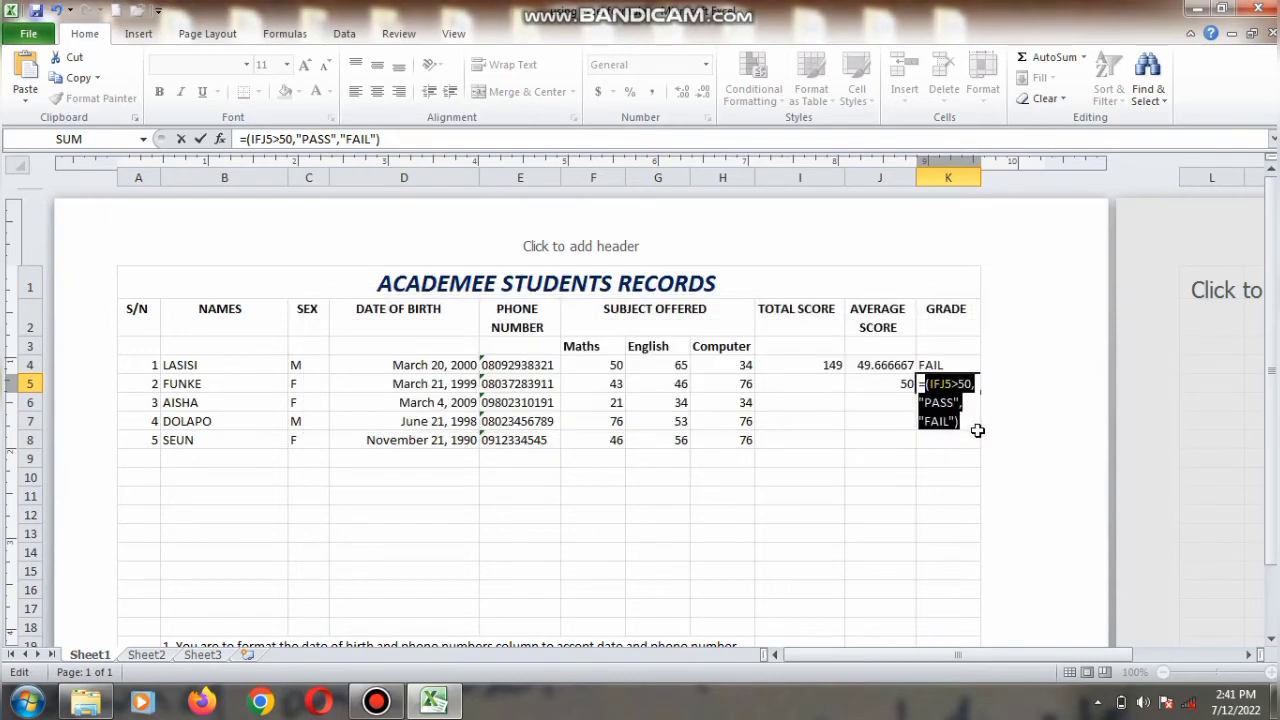
# Step: Fix K5's formula to =IF(J5>50,"PASS","FAIL")
pyautogui.click(930, 385)
pyautogui.press('BackSpace')
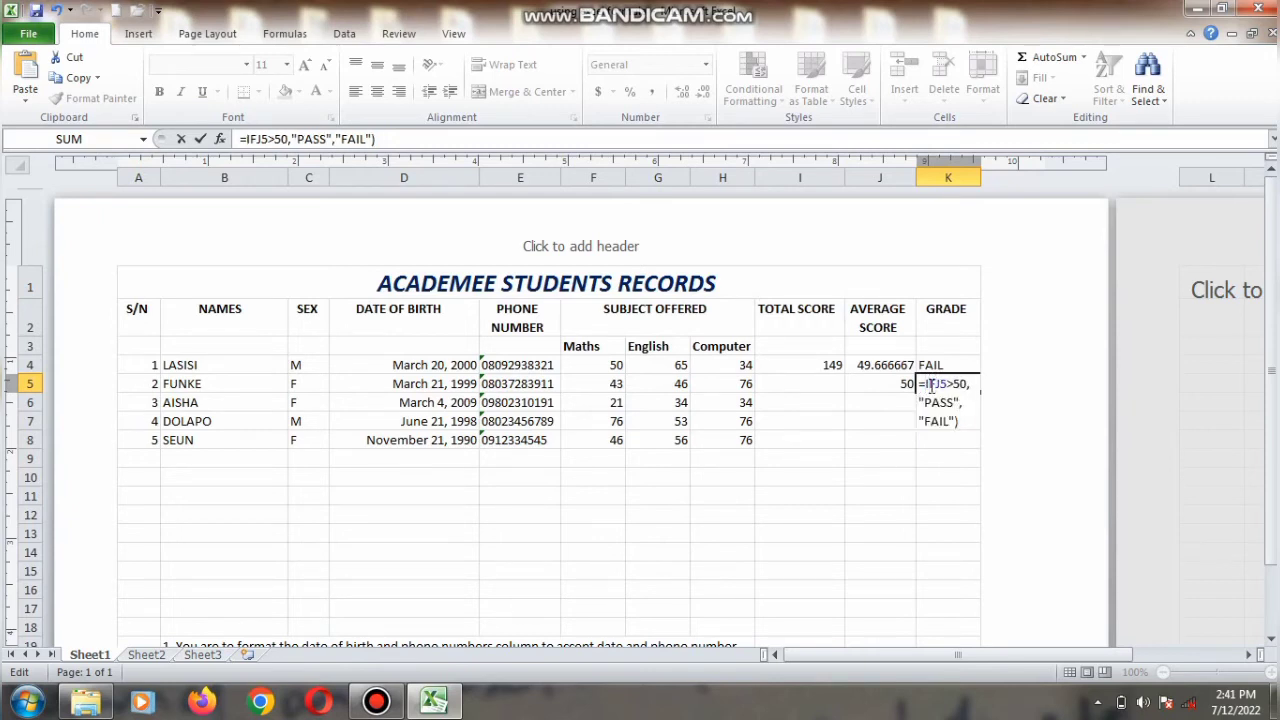
pyautogui.write('(')
pyautogui.press('Return')
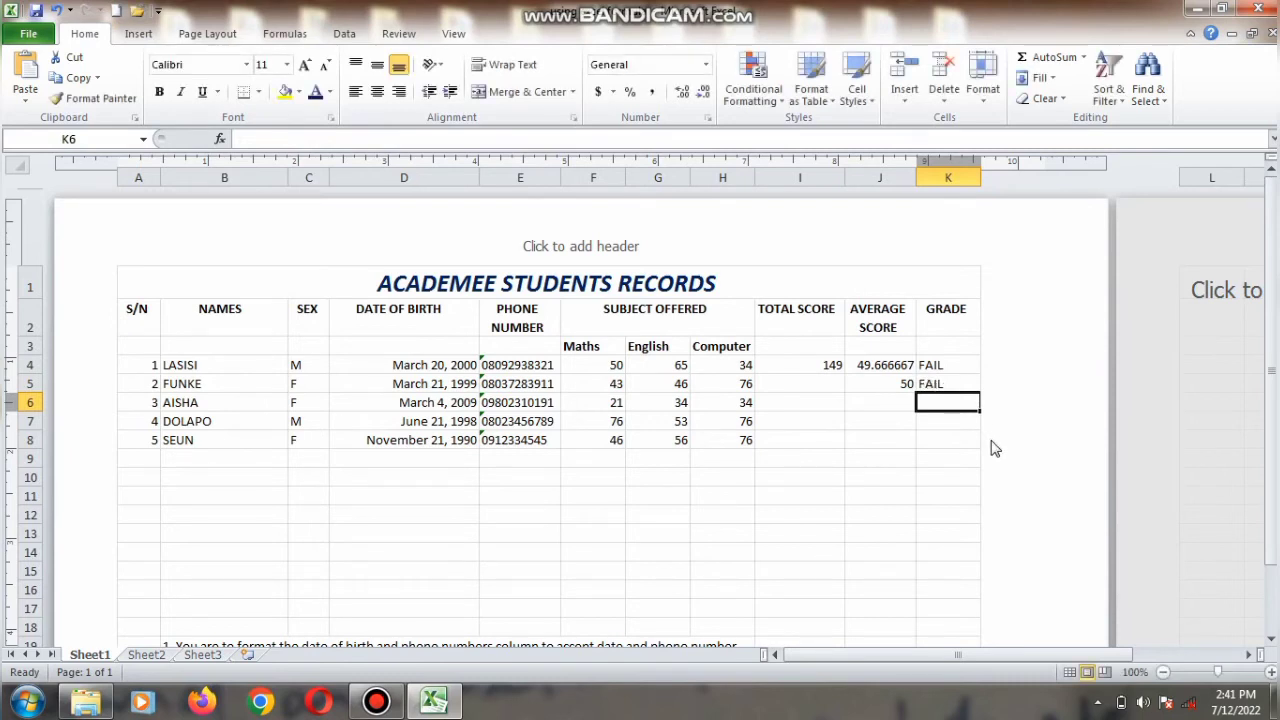
# Step: Change K5's condition to J5>=50 so an average of exactly 50 passes
pyautogui.click(926, 383)
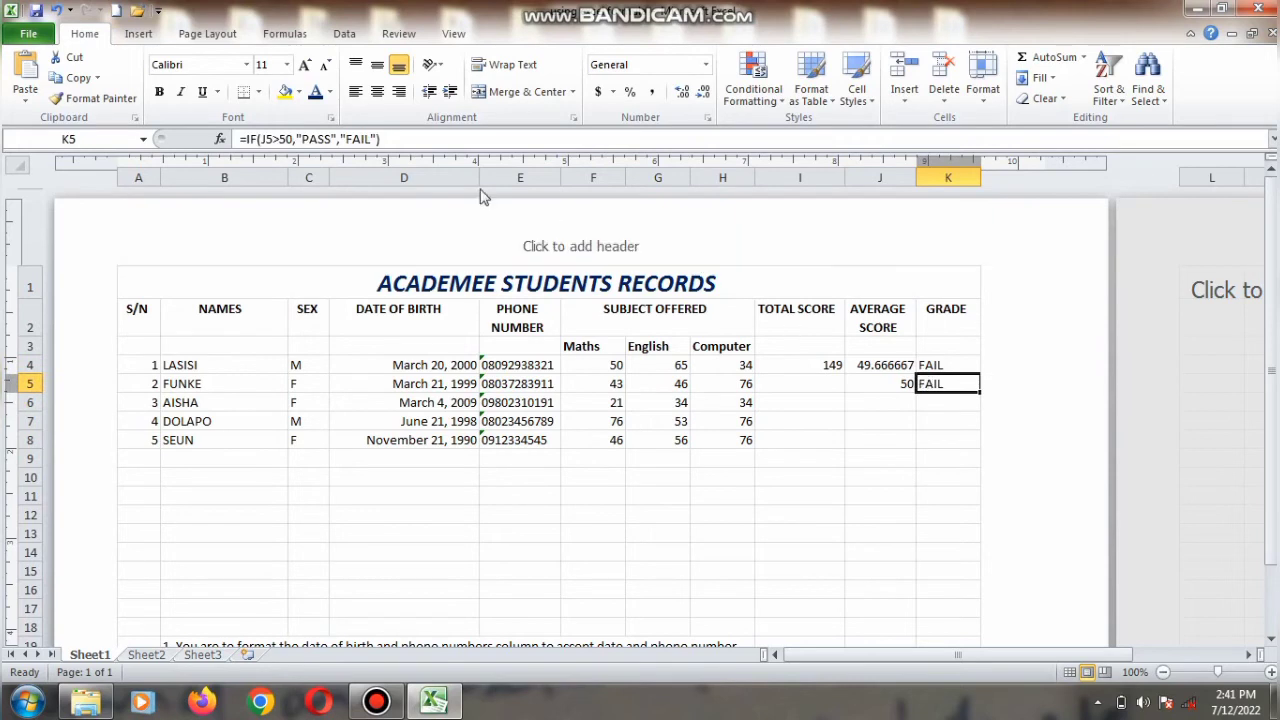
pyautogui.click(281, 138)
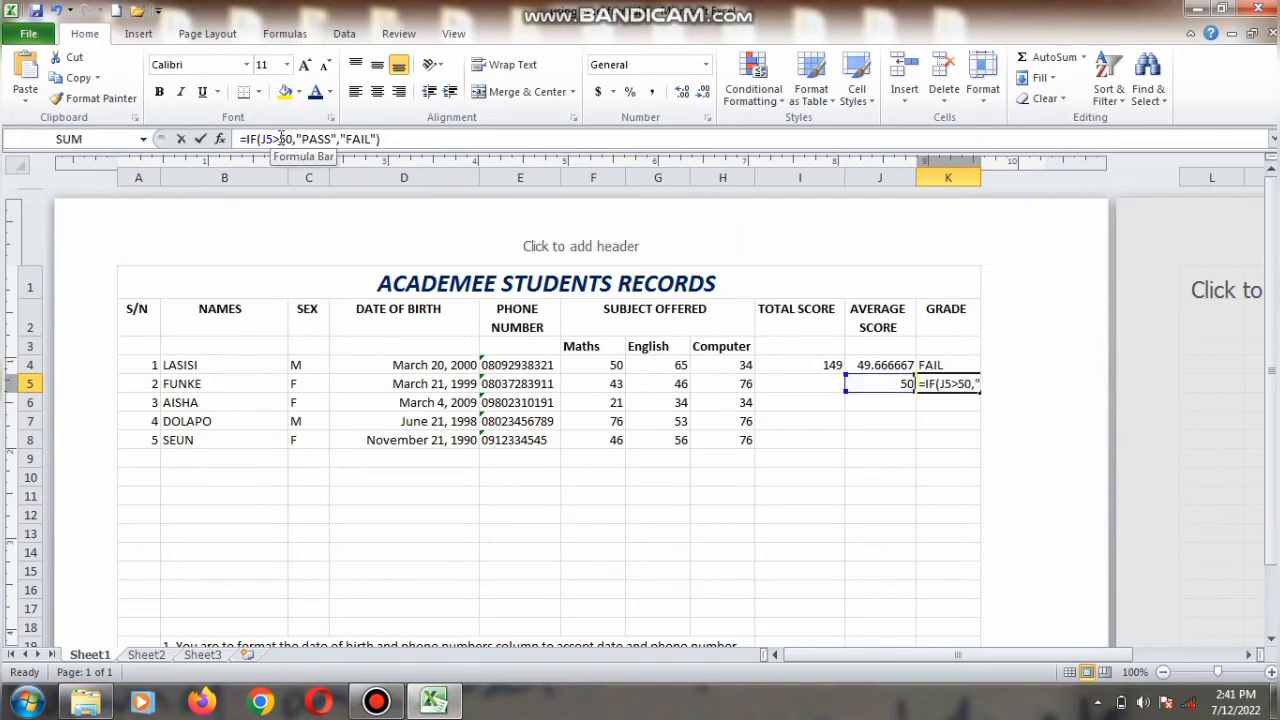
pyautogui.write('=')
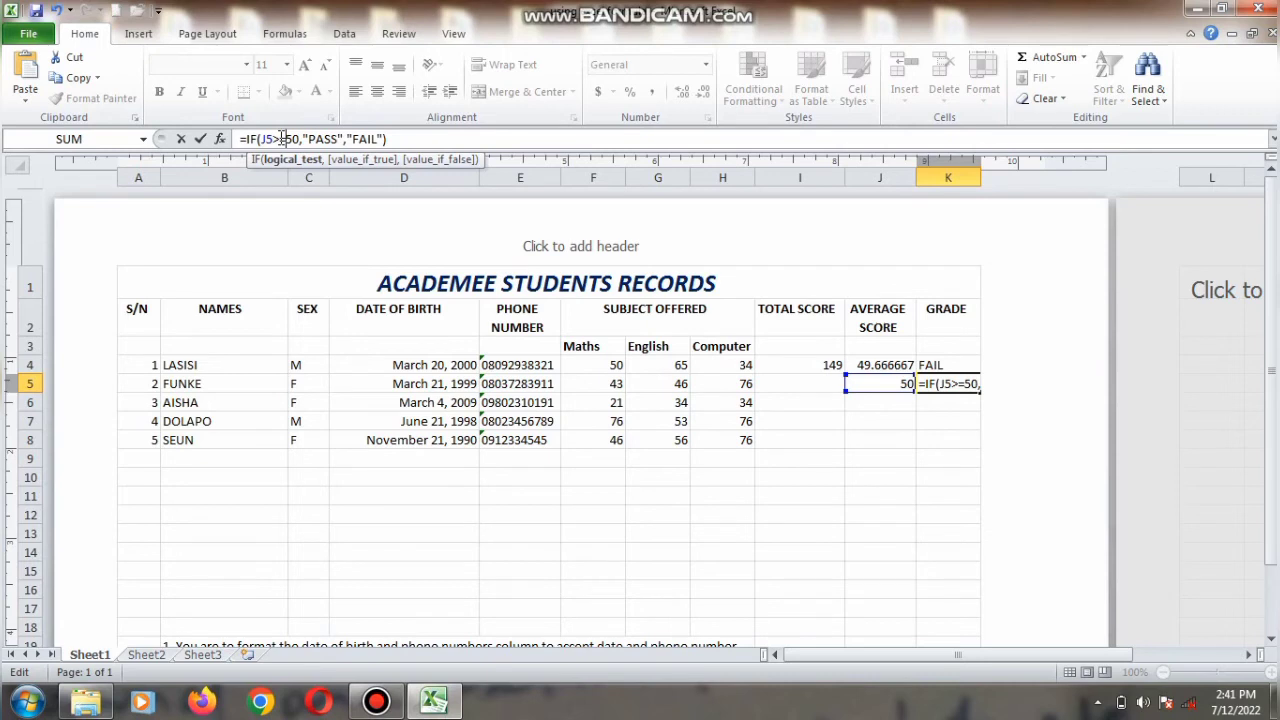
pyautogui.press('Return')
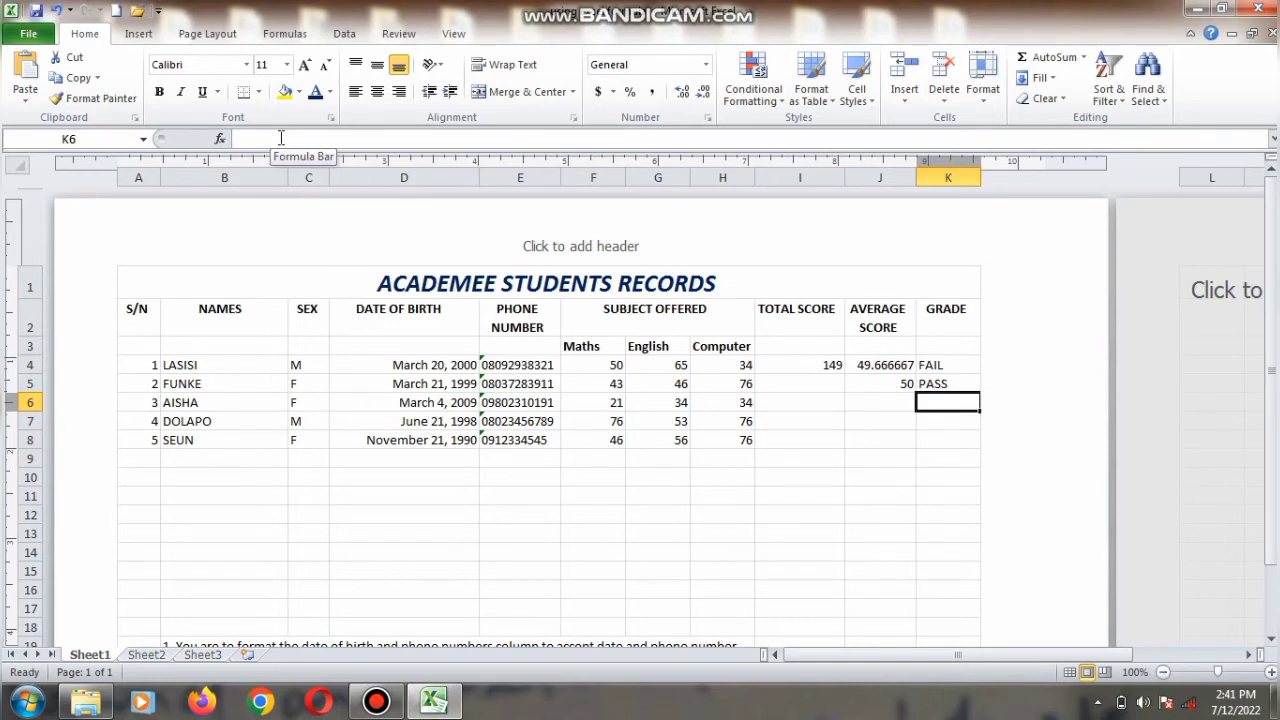
# Step: Clear the test entries from K5 and J5
pyautogui.press('Up')
pyautogui.press('Delete')
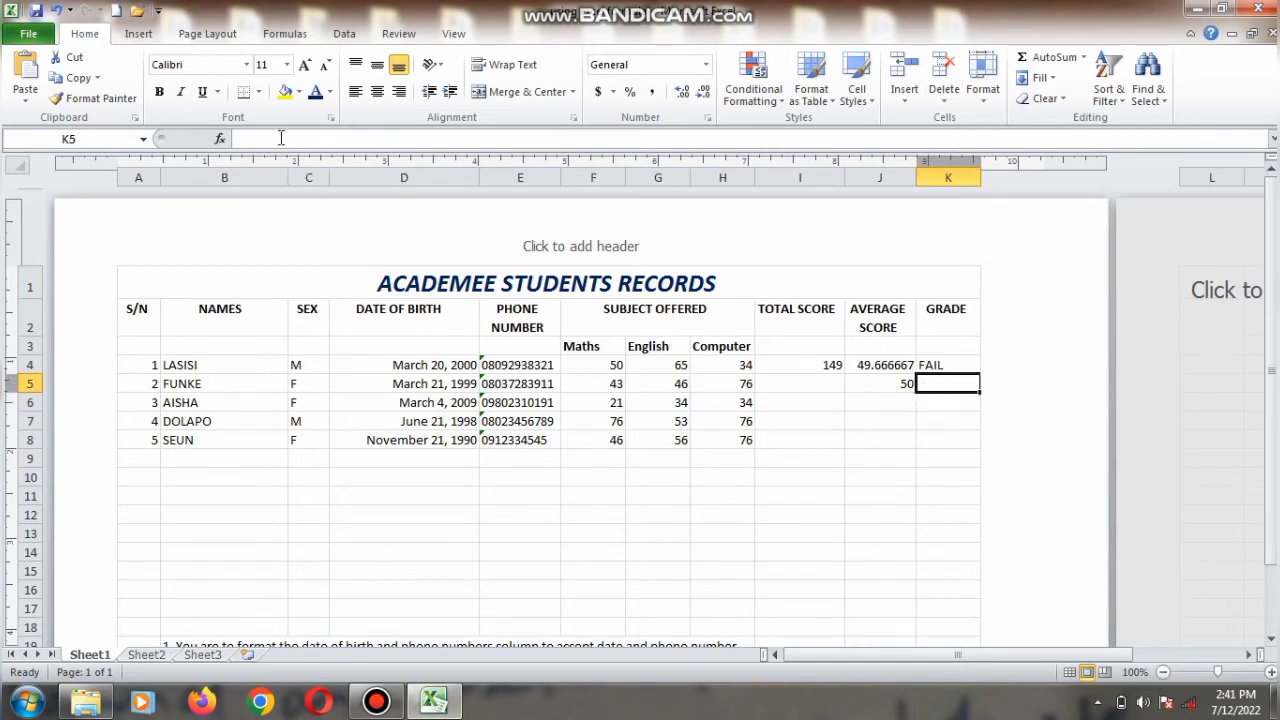
pyautogui.press('Left')
pyautogui.press('Delete')
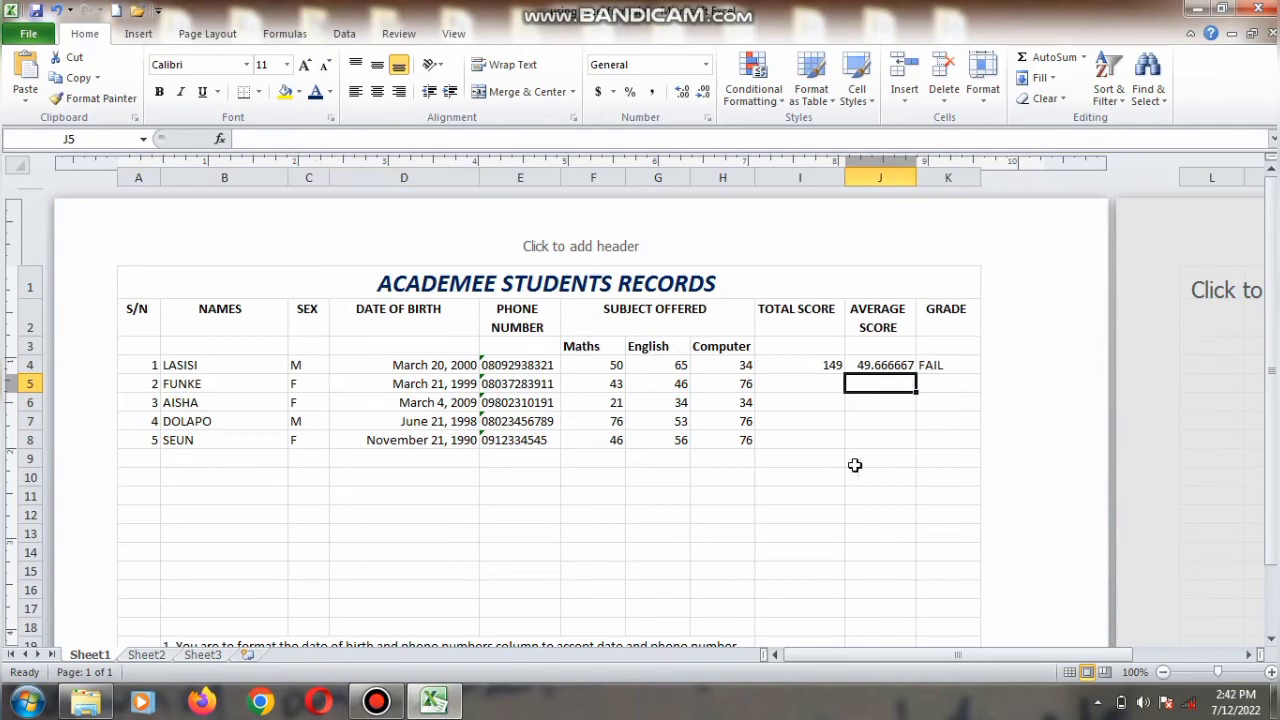
# Step: Autofill the total score formula from I4 down to I8 for the remaining students
pyautogui.moveTo(1273, 468)
pyautogui.mouseDown()
pyautogui.moveTo(1273, 505)
pyautogui.moveTo(1273, 488)
pyautogui.mouseUp()
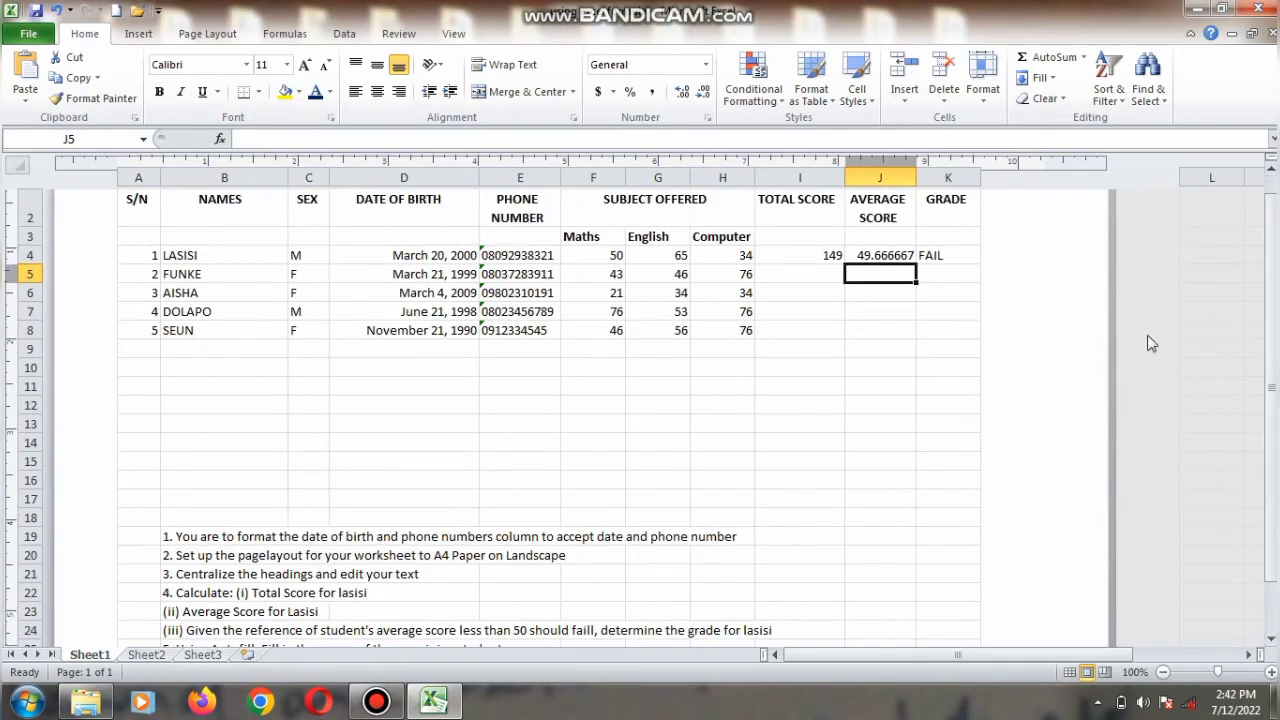
pyautogui.click(836, 254)
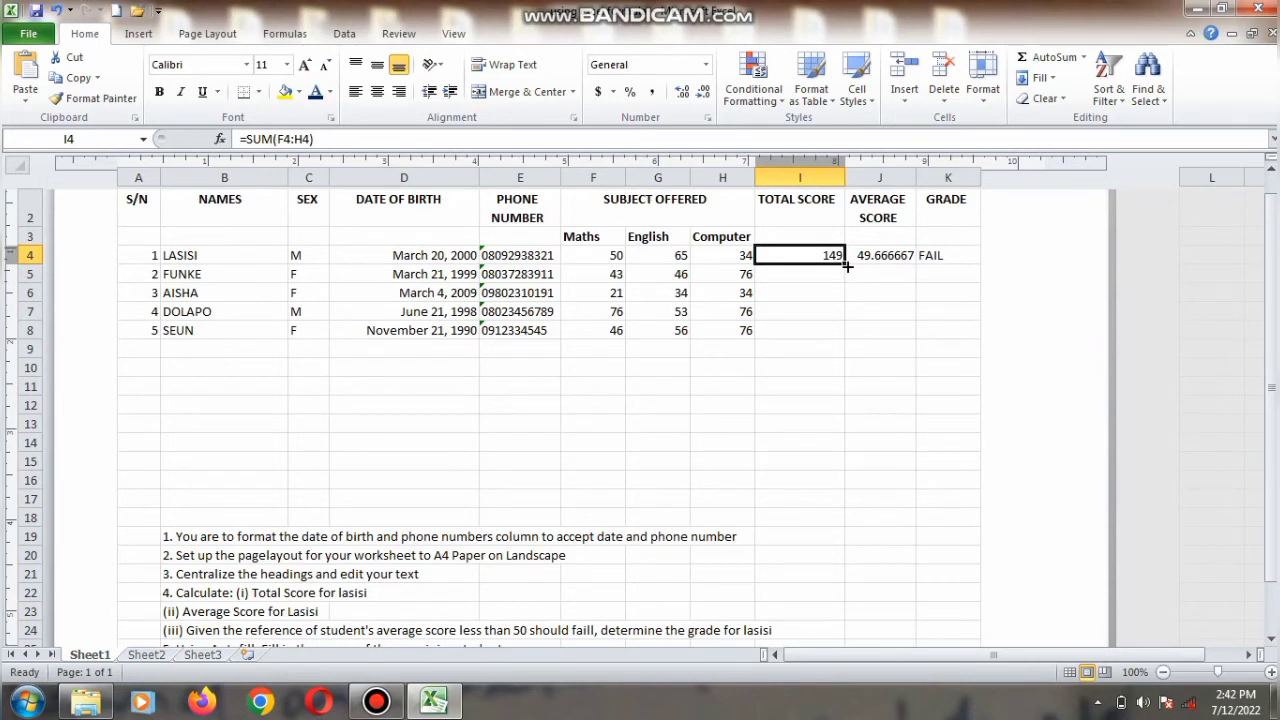
pyautogui.moveTo(846, 266); pyautogui.dragTo(848, 340)
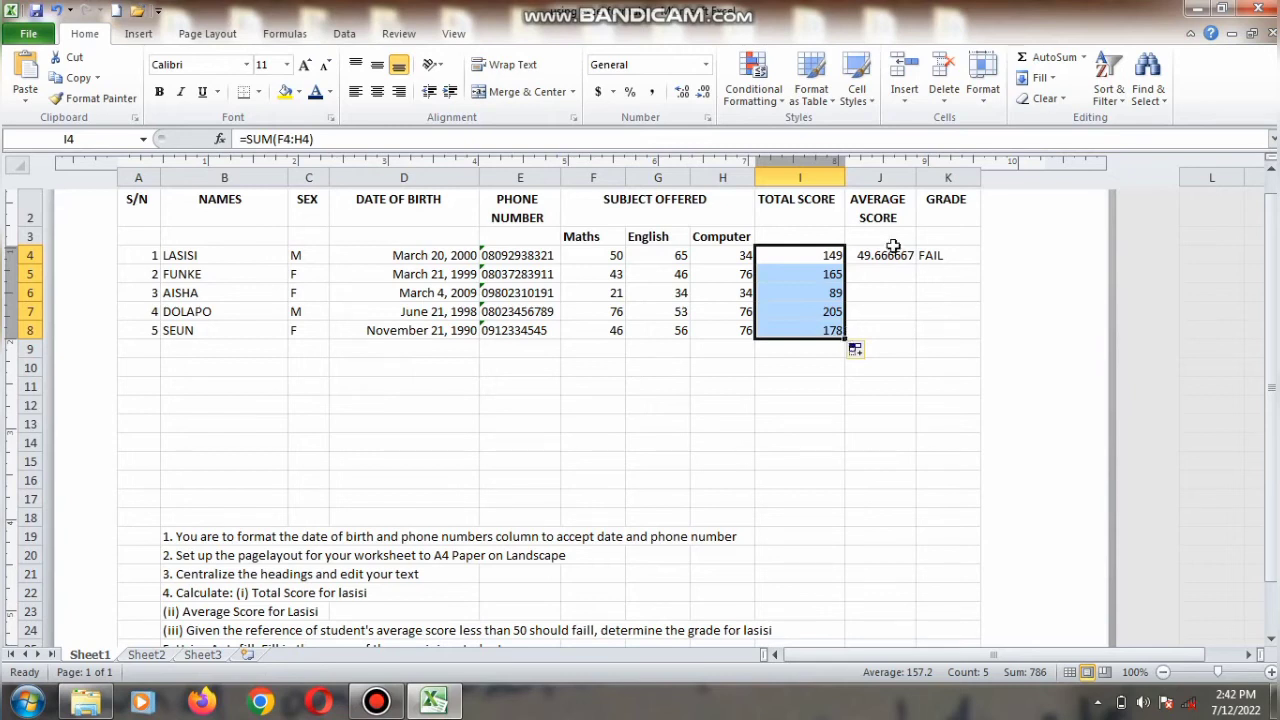
# Step: Autofill the average score and grade formulas from J4 and K4 down to row 8
pyautogui.click(882, 255)
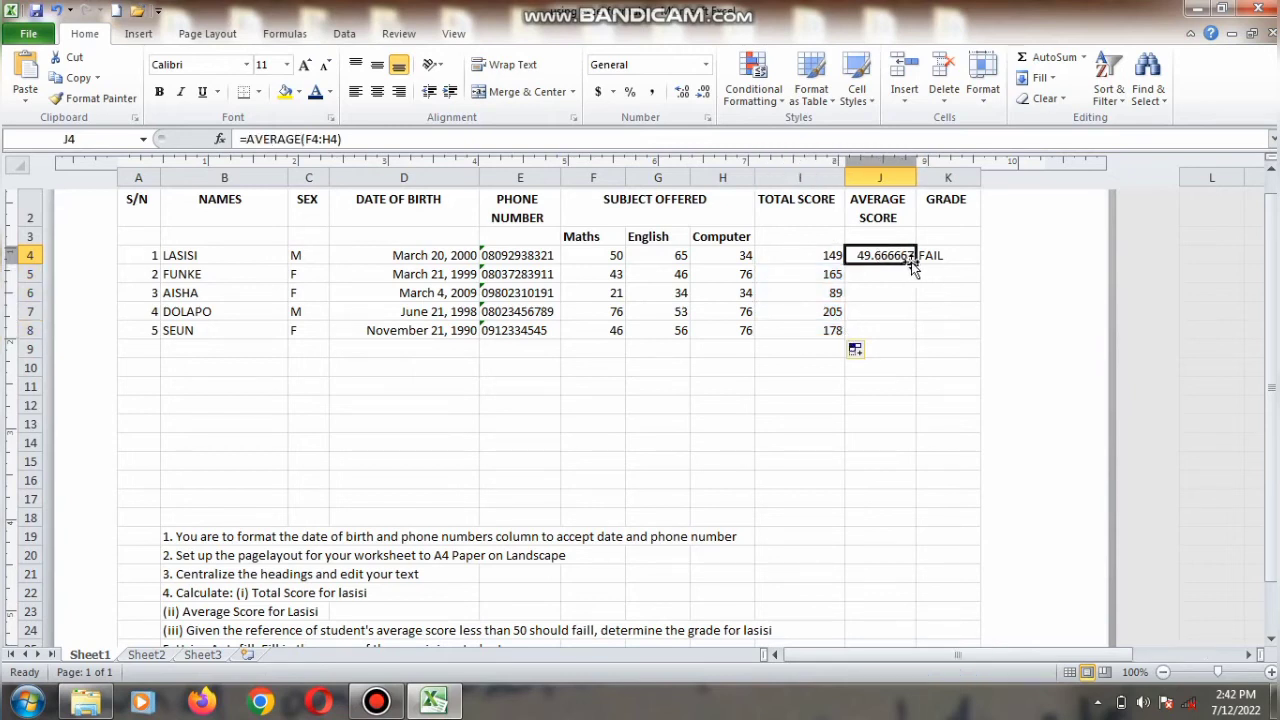
pyautogui.moveTo(915, 263); pyautogui.dragTo(903, 332)
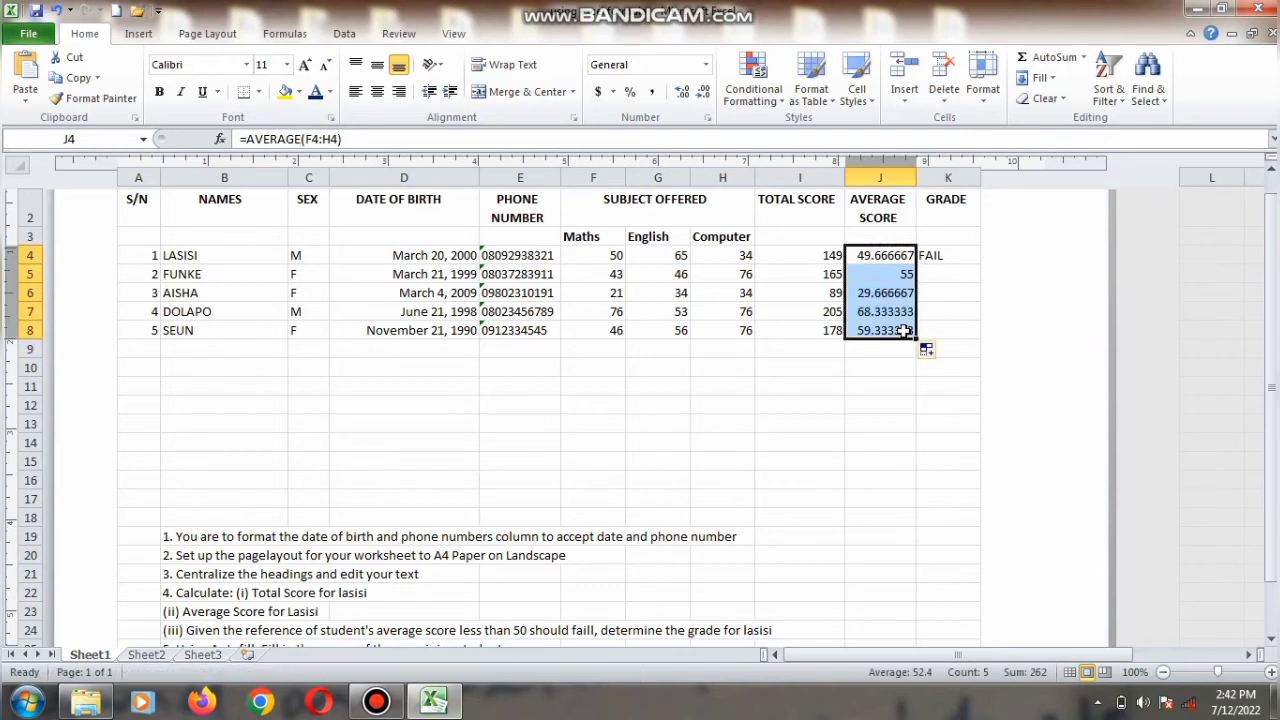
pyautogui.click(960, 256)
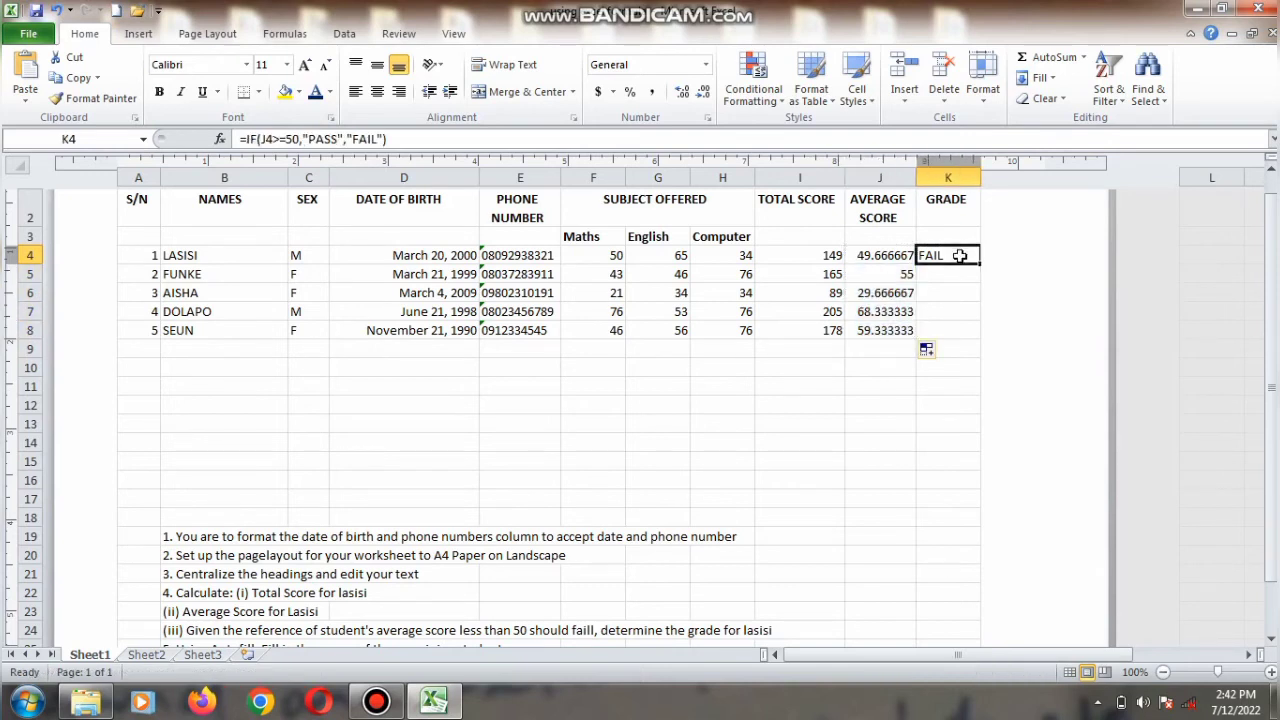
pyautogui.moveTo(979, 264); pyautogui.dragTo(974, 348)
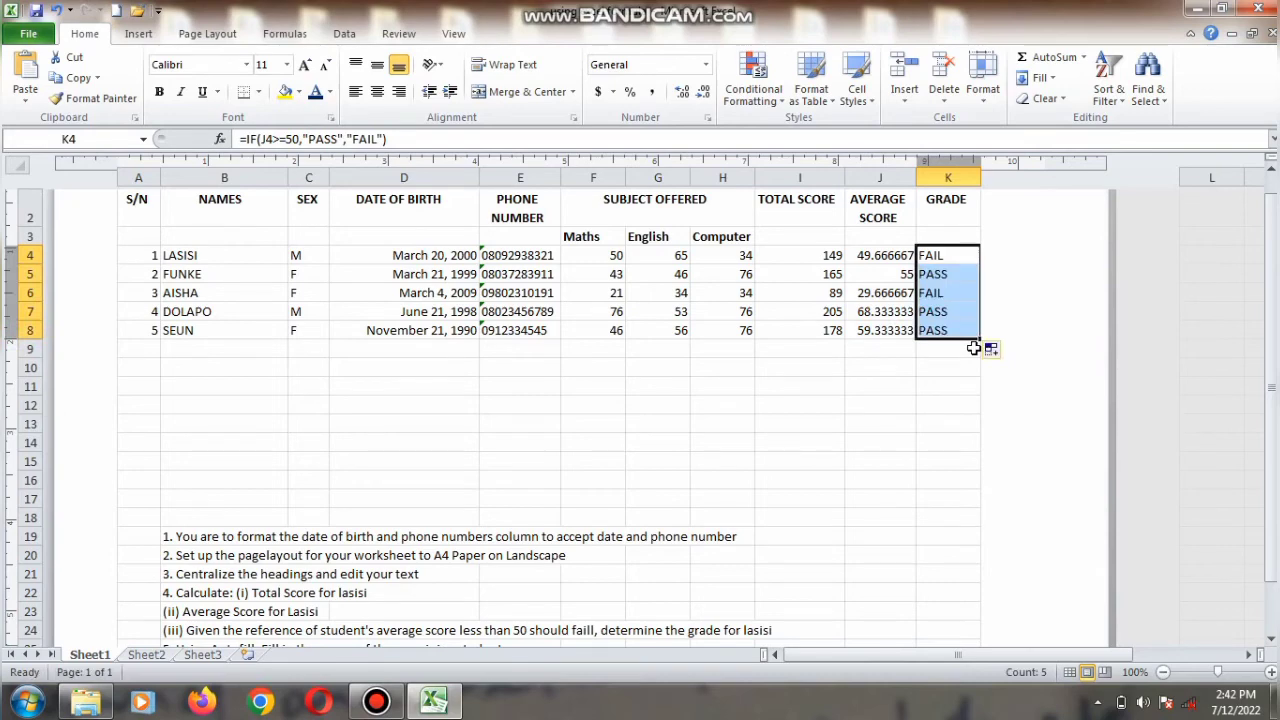
pyautogui.click(974, 348)
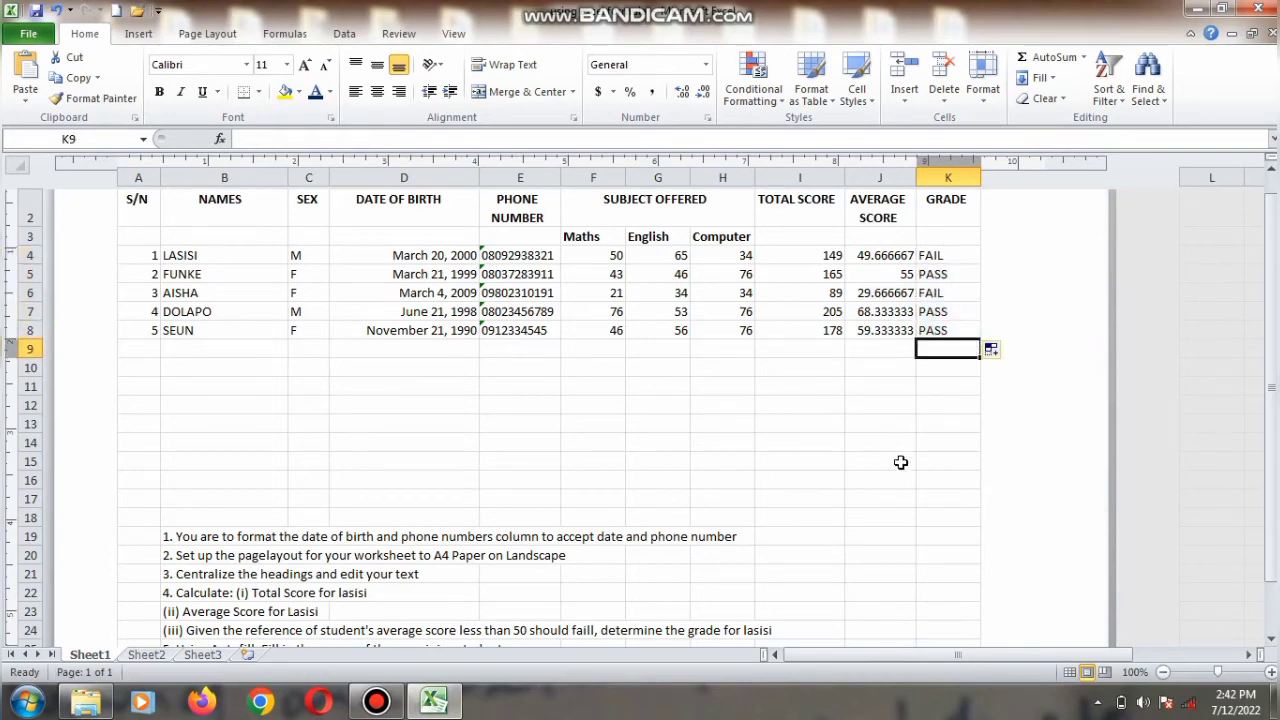
# Step: Enter =MIN(I4:I8) in E11 to find the minimum total score, and clear that cell again
pyautogui.click(1270, 640)
pyautogui.click(1270, 640)
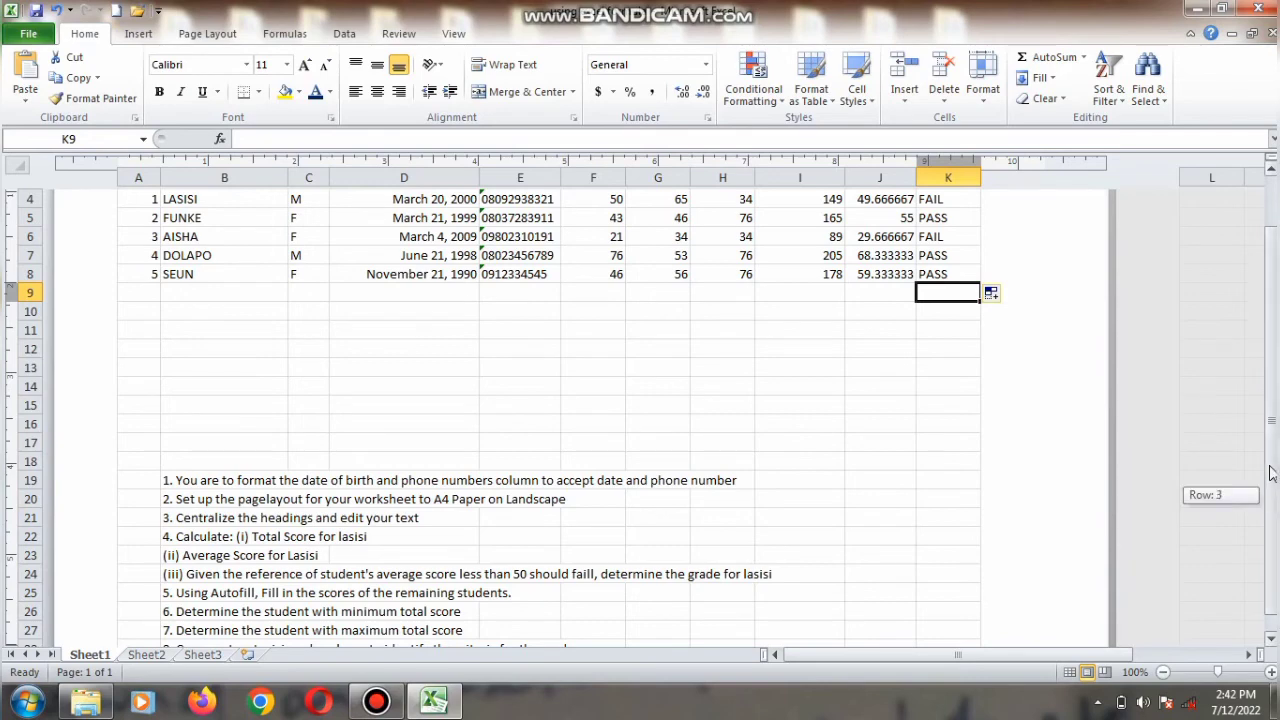
pyautogui.scroll(2, 1270, 503)
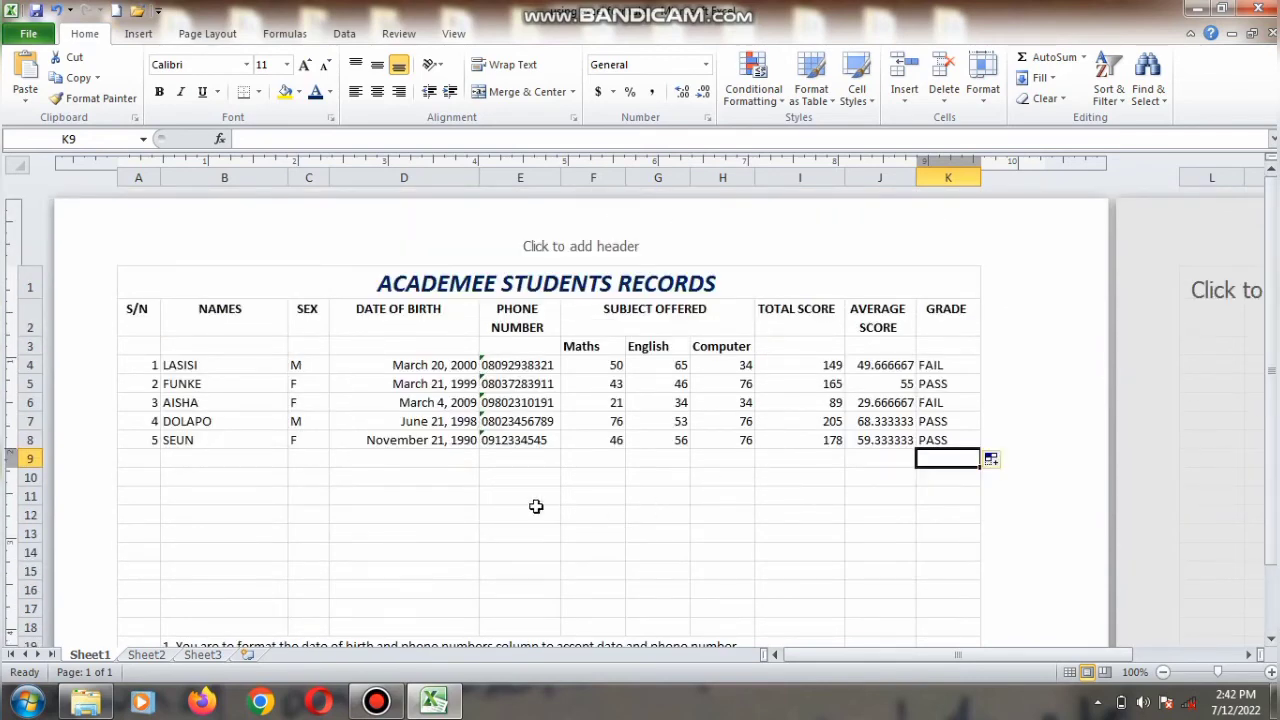
pyautogui.click(507, 501)
pyautogui.write('=')
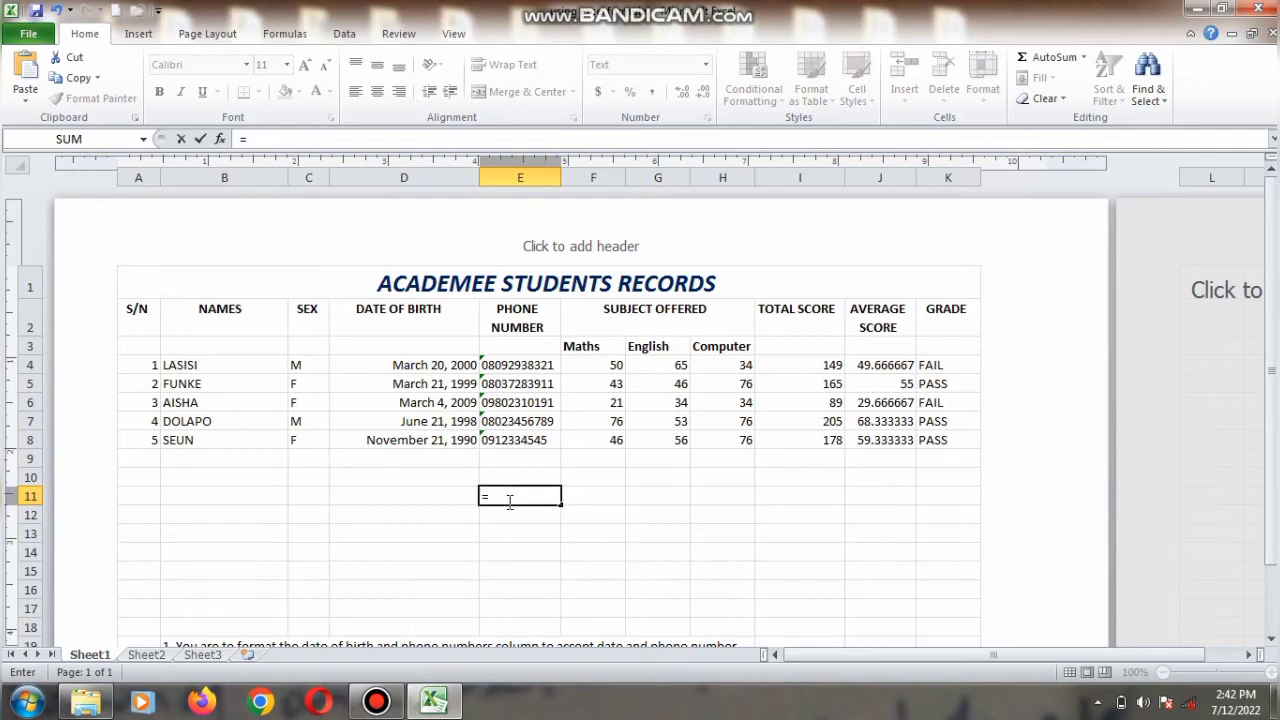
pyautogui.write('MIN')
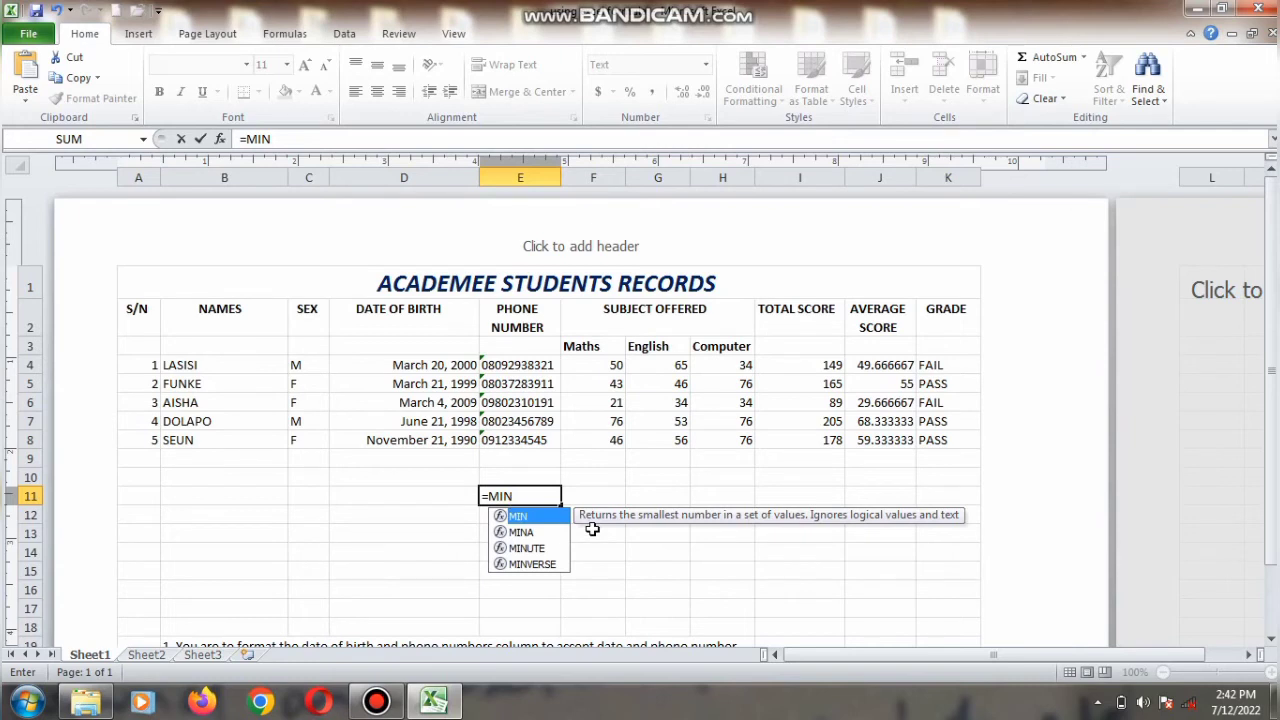
pyautogui.write('(I')
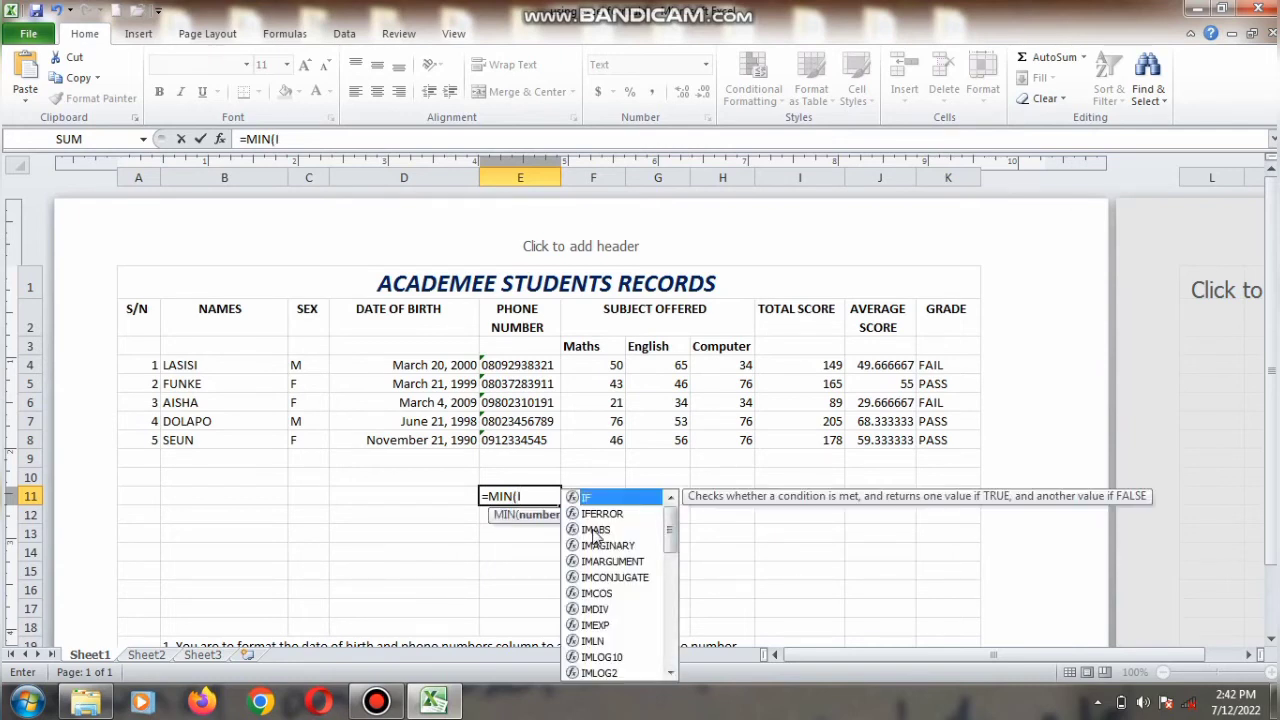
pyautogui.write('4')
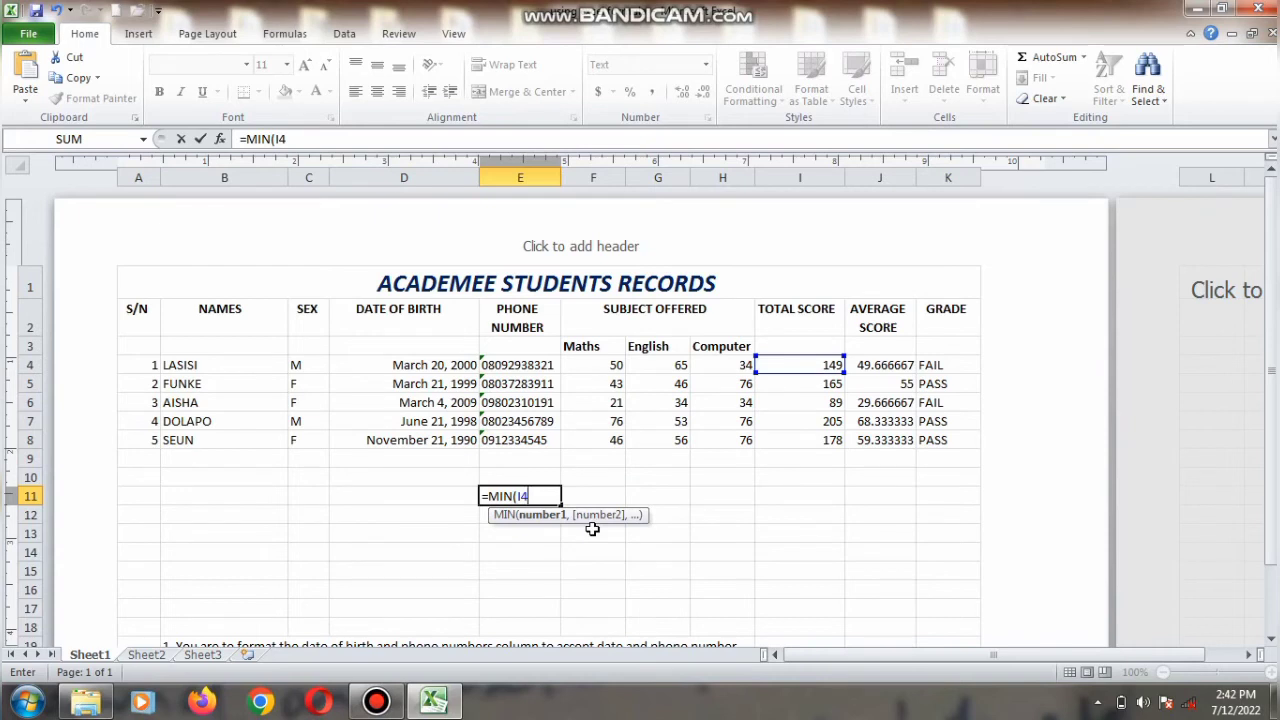
pyautogui.write(':I')
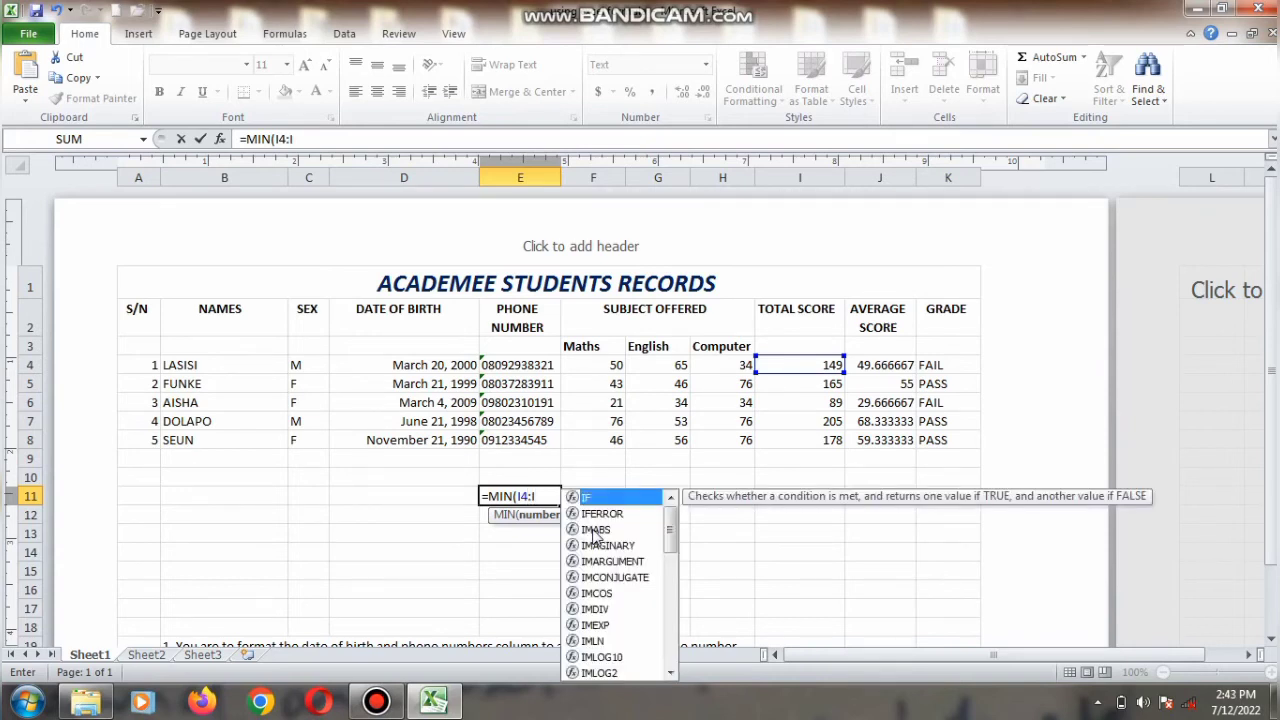
pyautogui.write('8')
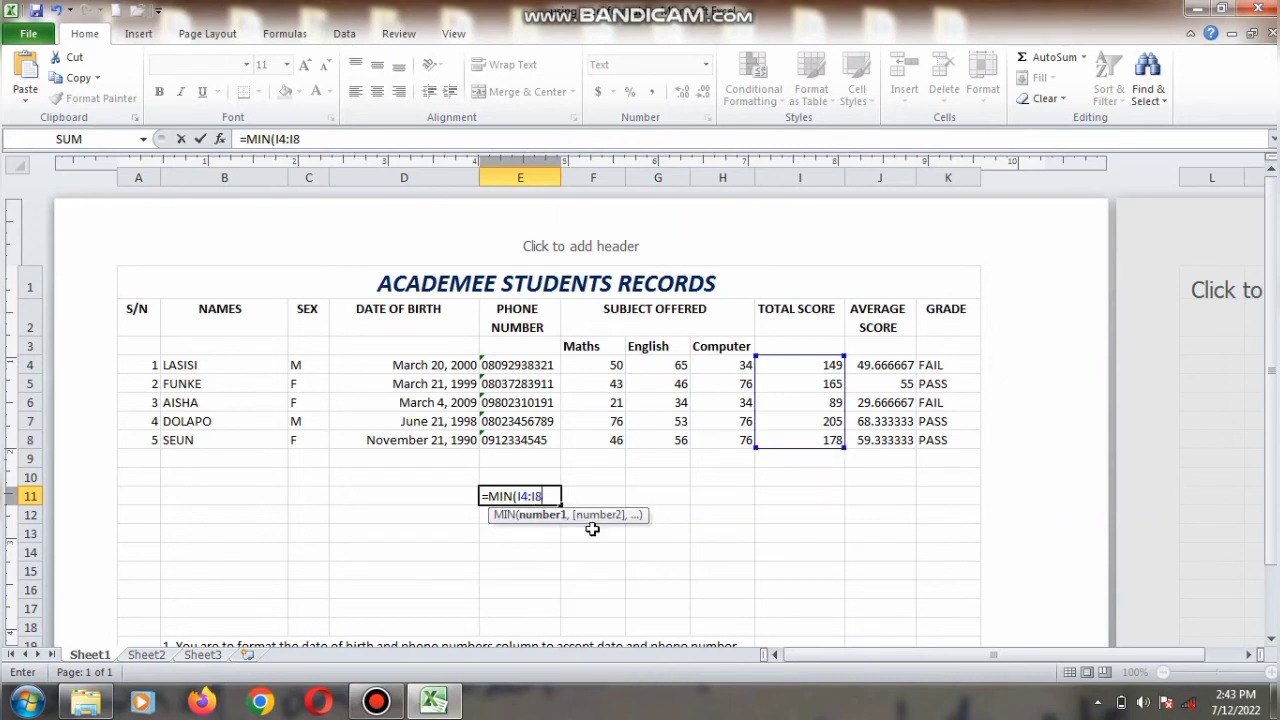
pyautogui.write(')')
pyautogui.press('Return')
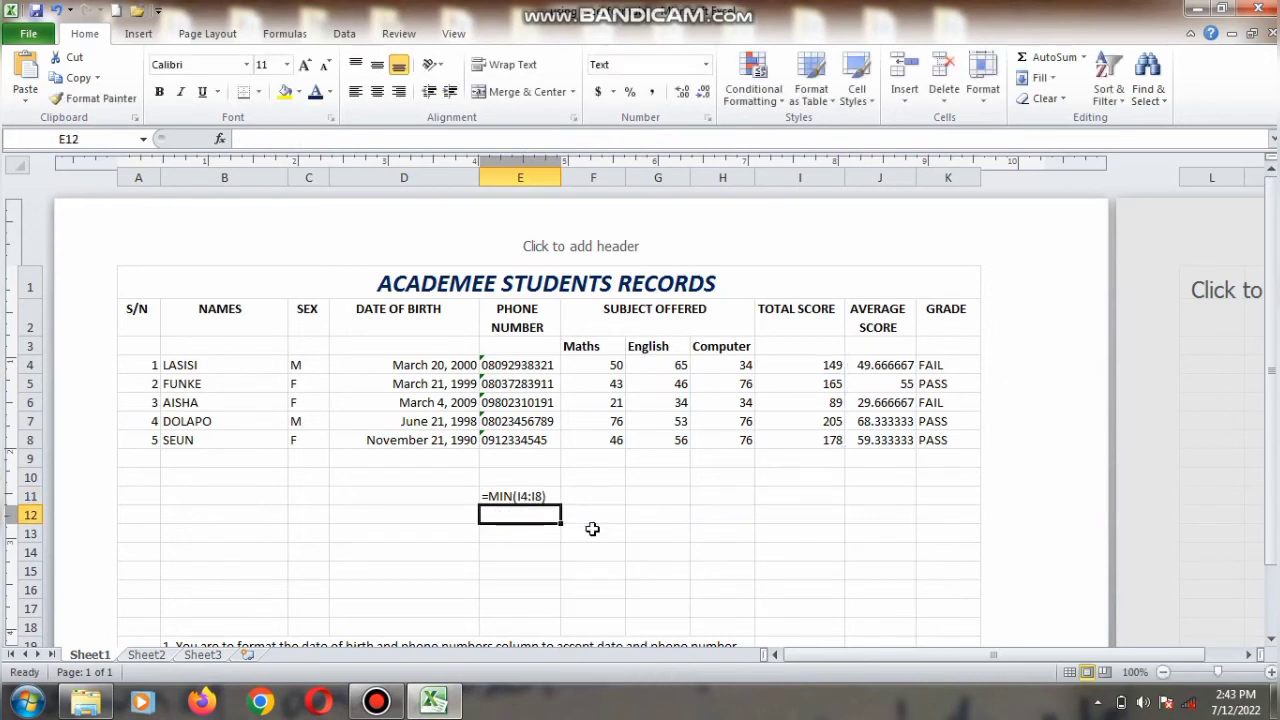
pyautogui.click(540, 495)
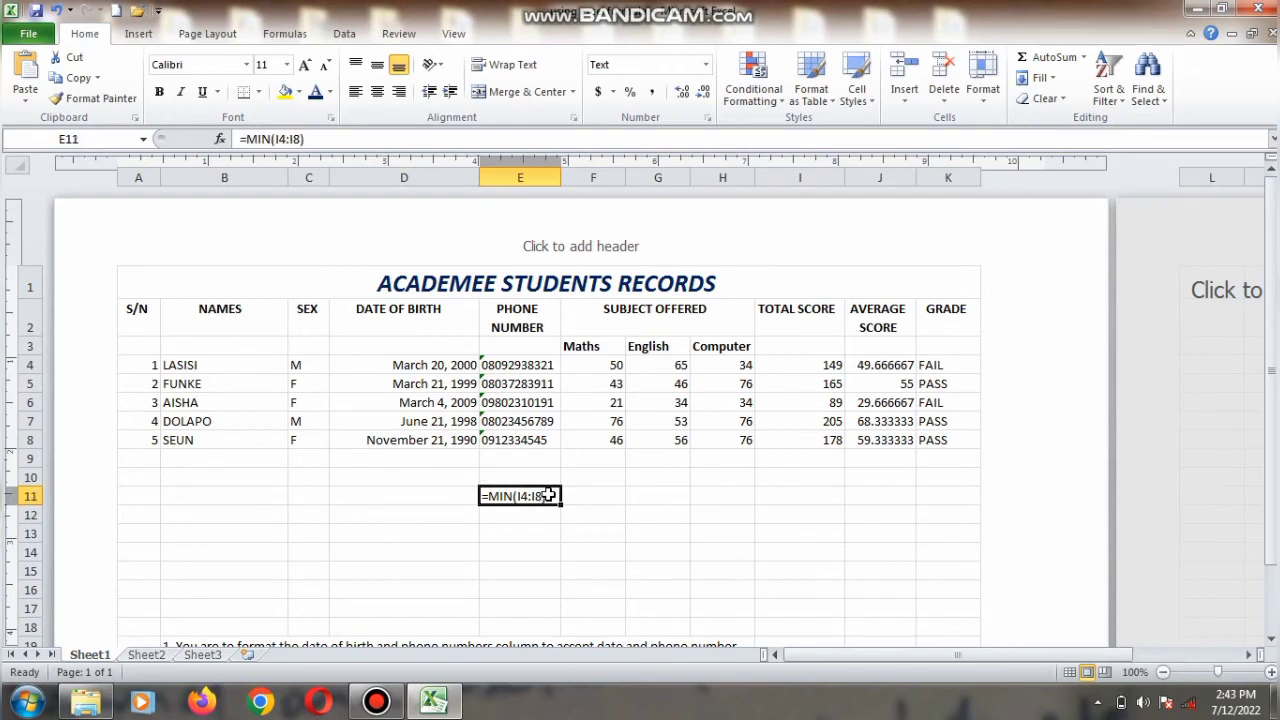
pyautogui.press('BackSpace')
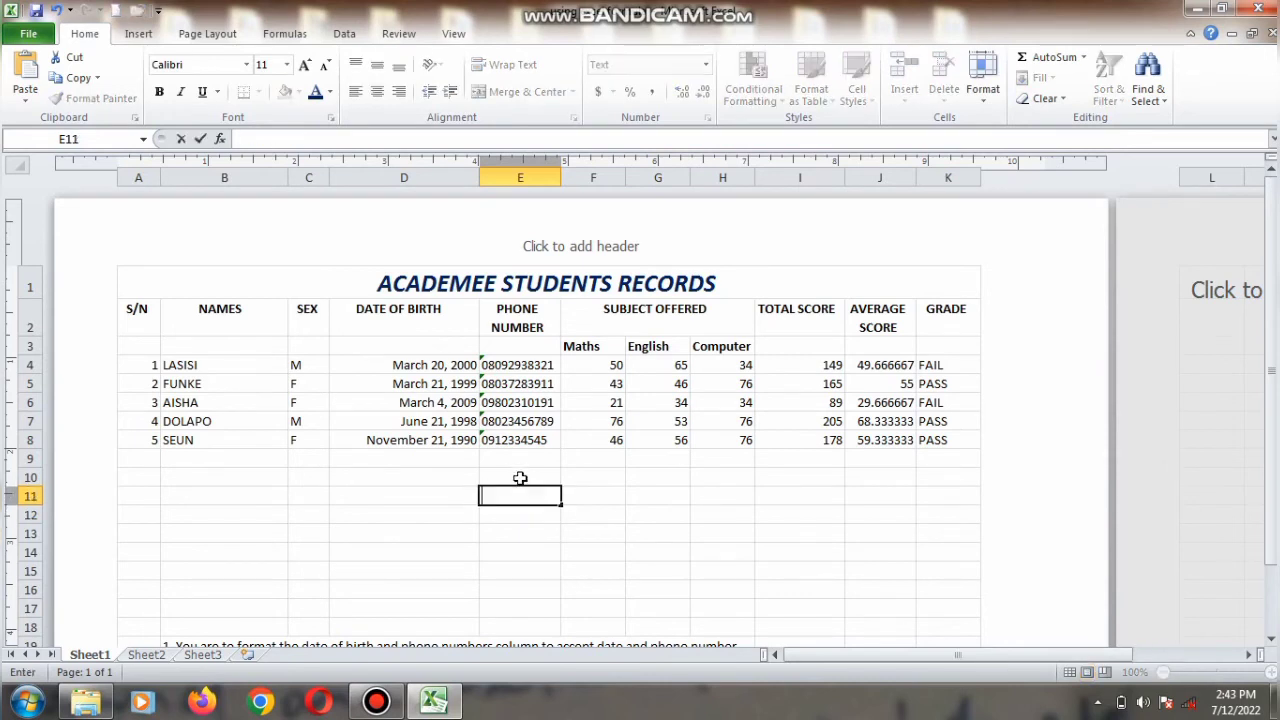
# Step: Enter =MIN(I4:I8) in I10 to find the minimum total score, and check which student's row it matches
pyautogui.click(835, 476)
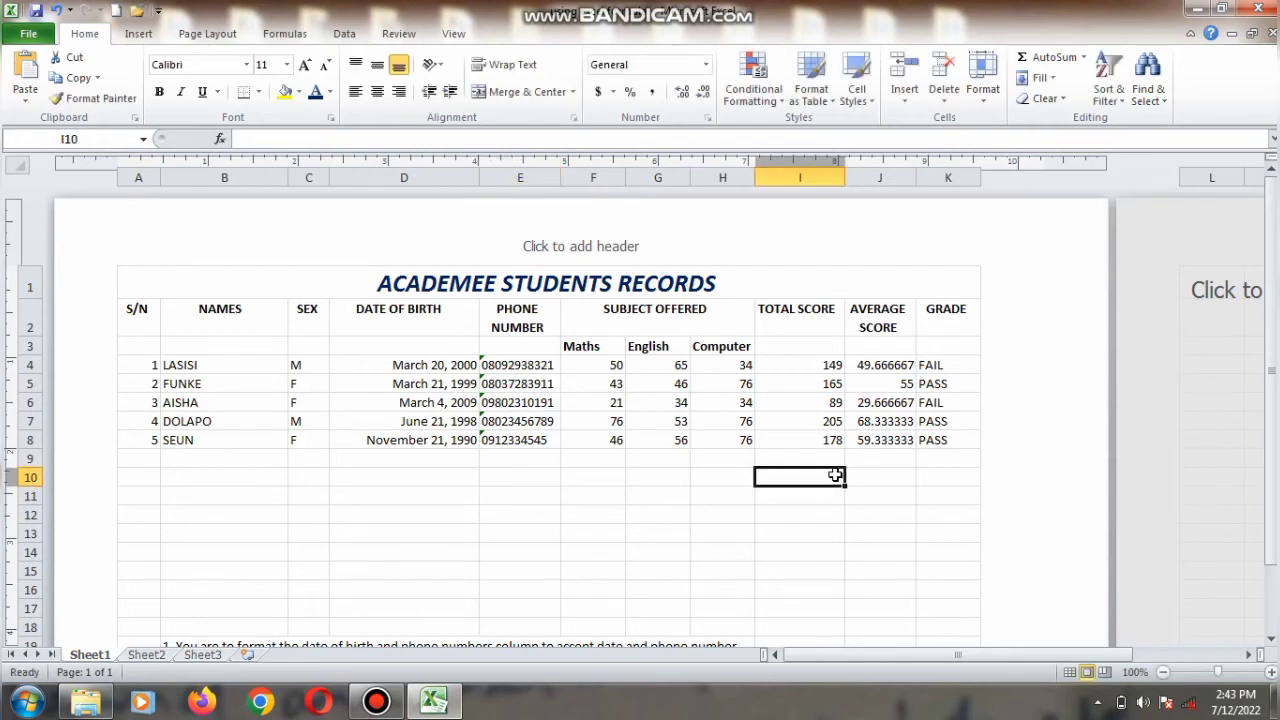
pyautogui.write('=MI')
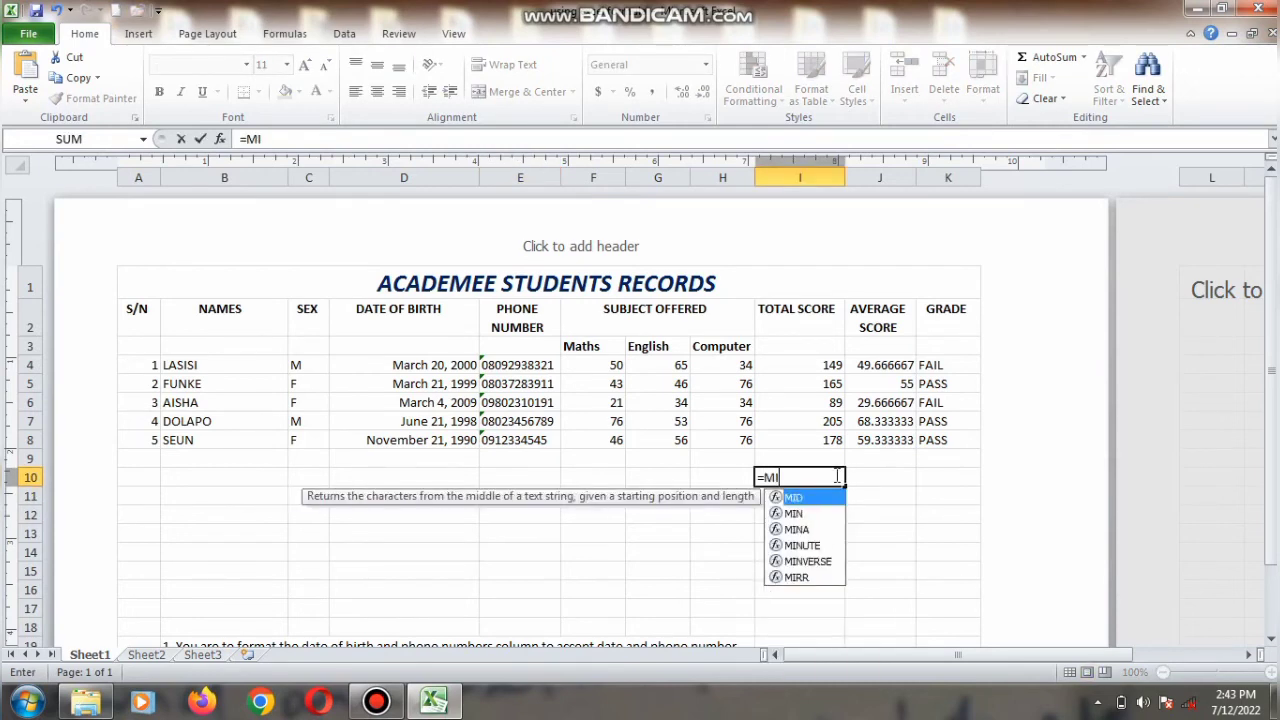
pyautogui.write('N)I4:I8')
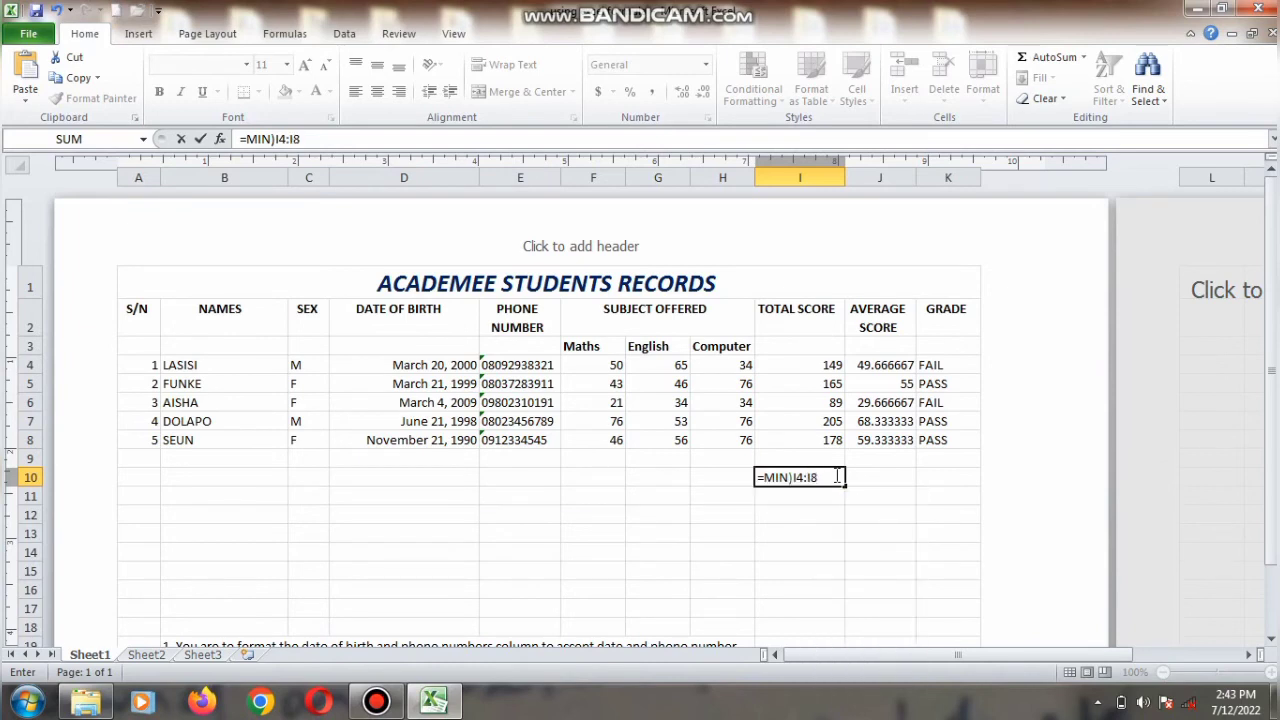
pyautogui.press('BackSpace')
pyautogui.press('BackSpace')
pyautogui.press('BackSpace')
pyautogui.press('BackSpace')
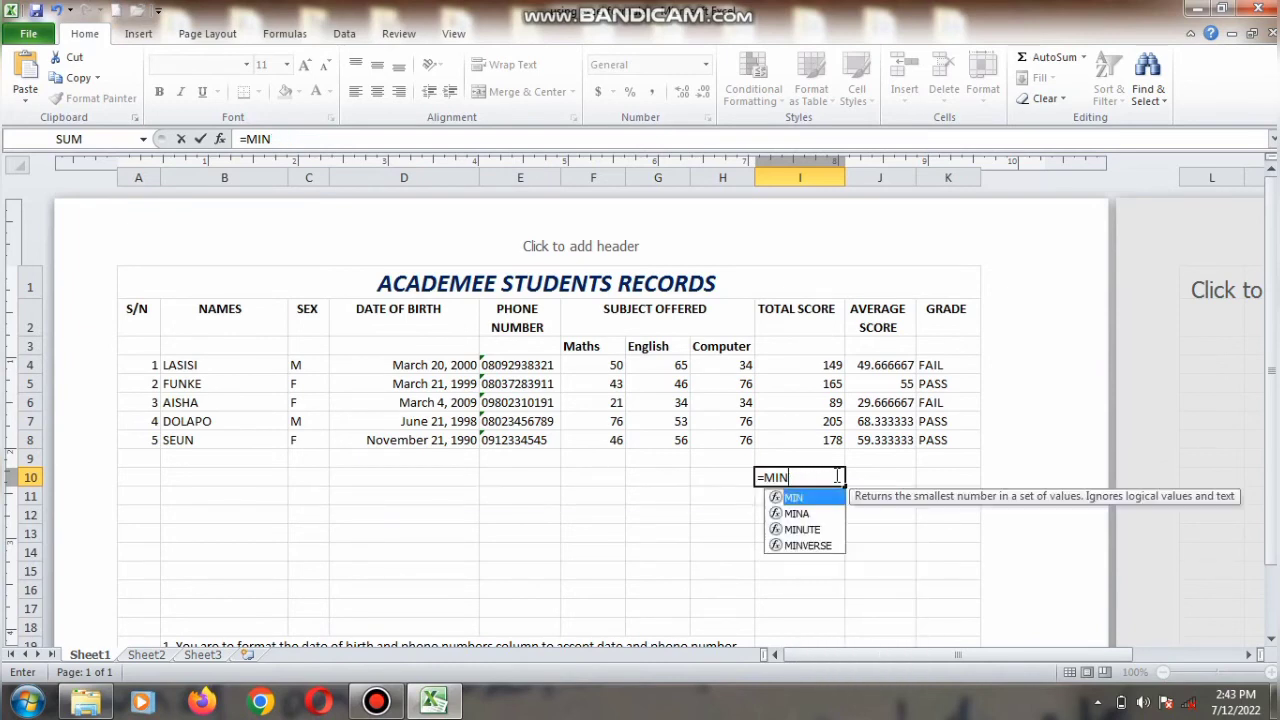
pyautogui.write('(I4:')
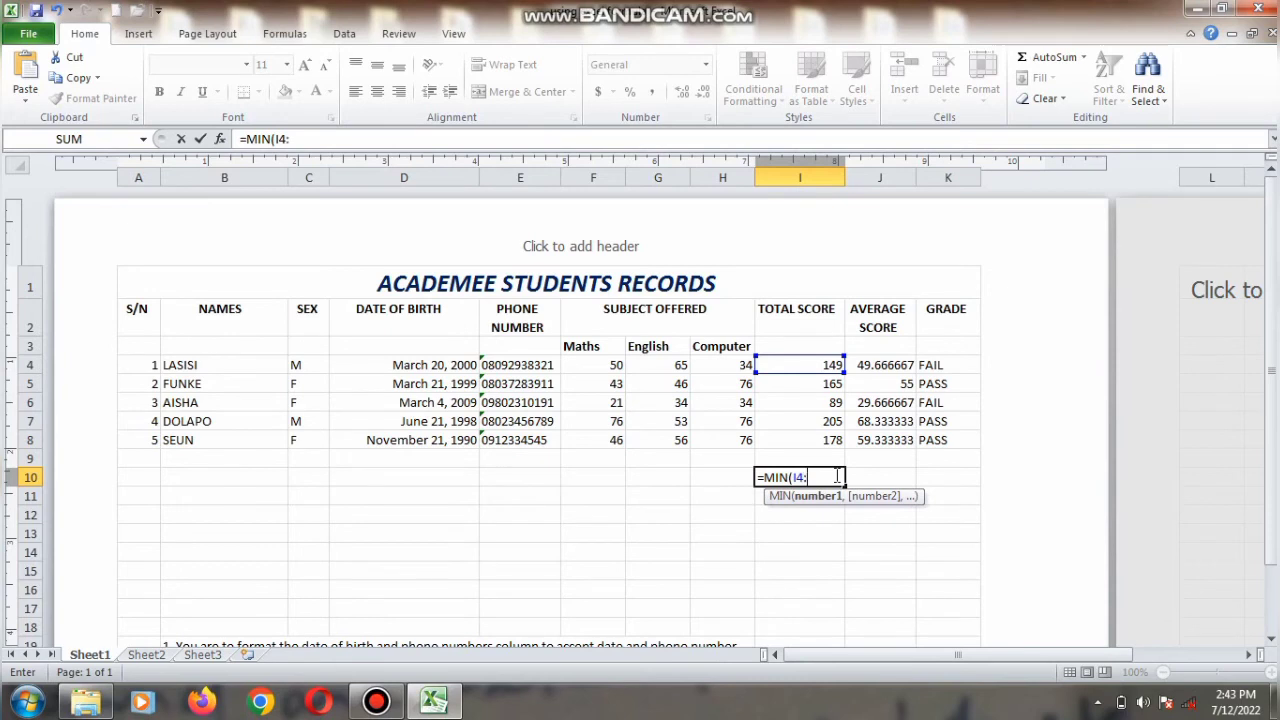
pyautogui.write('I8)')
pyautogui.press('Return')
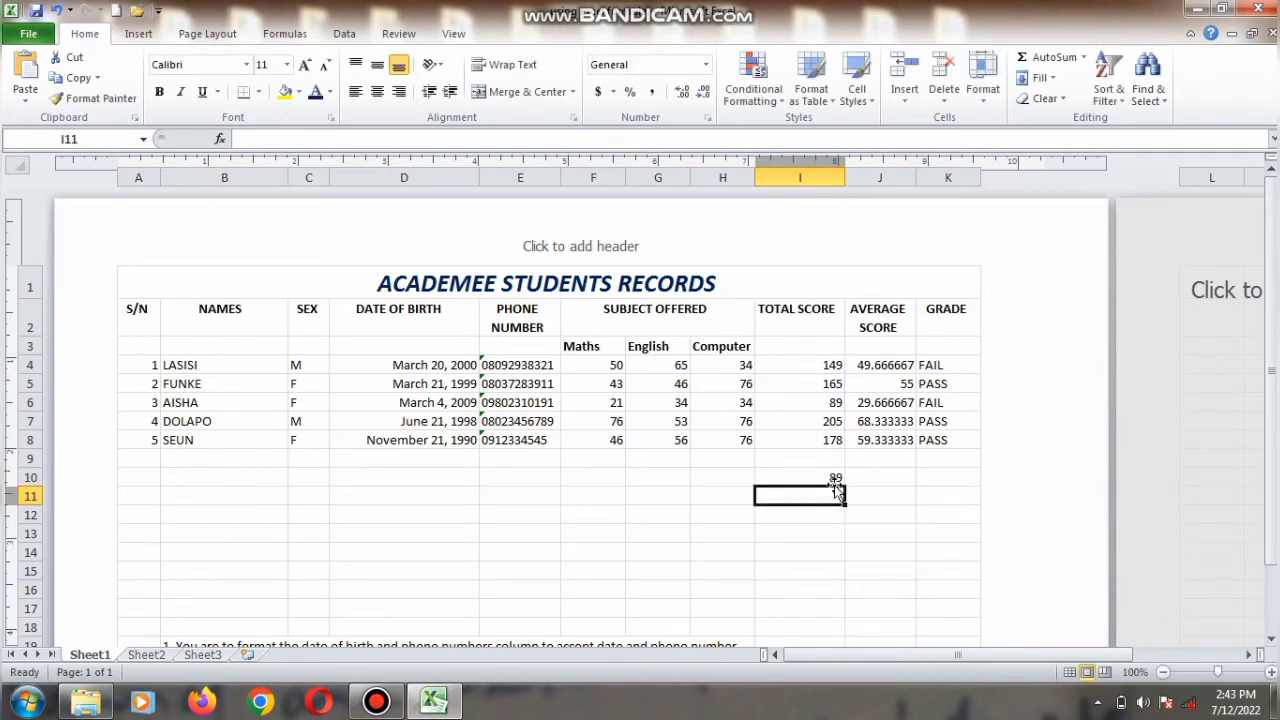
pyautogui.click(826, 473)
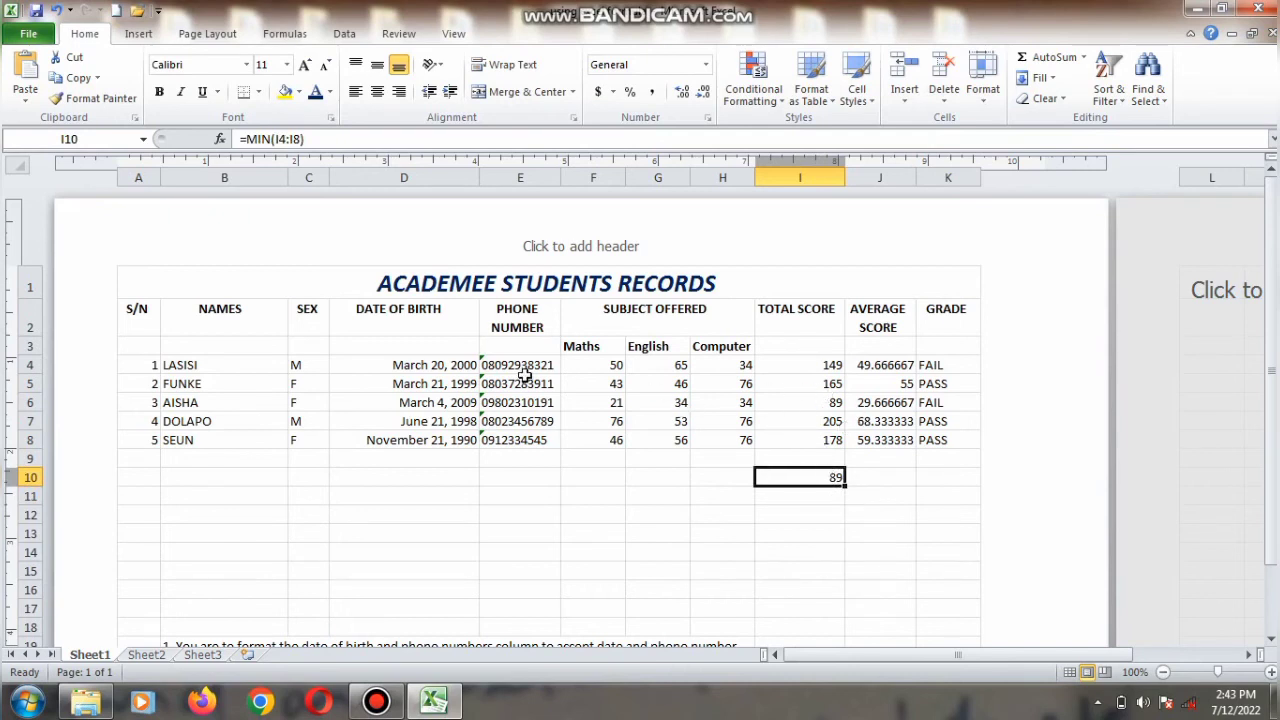
pyautogui.click(29, 402)
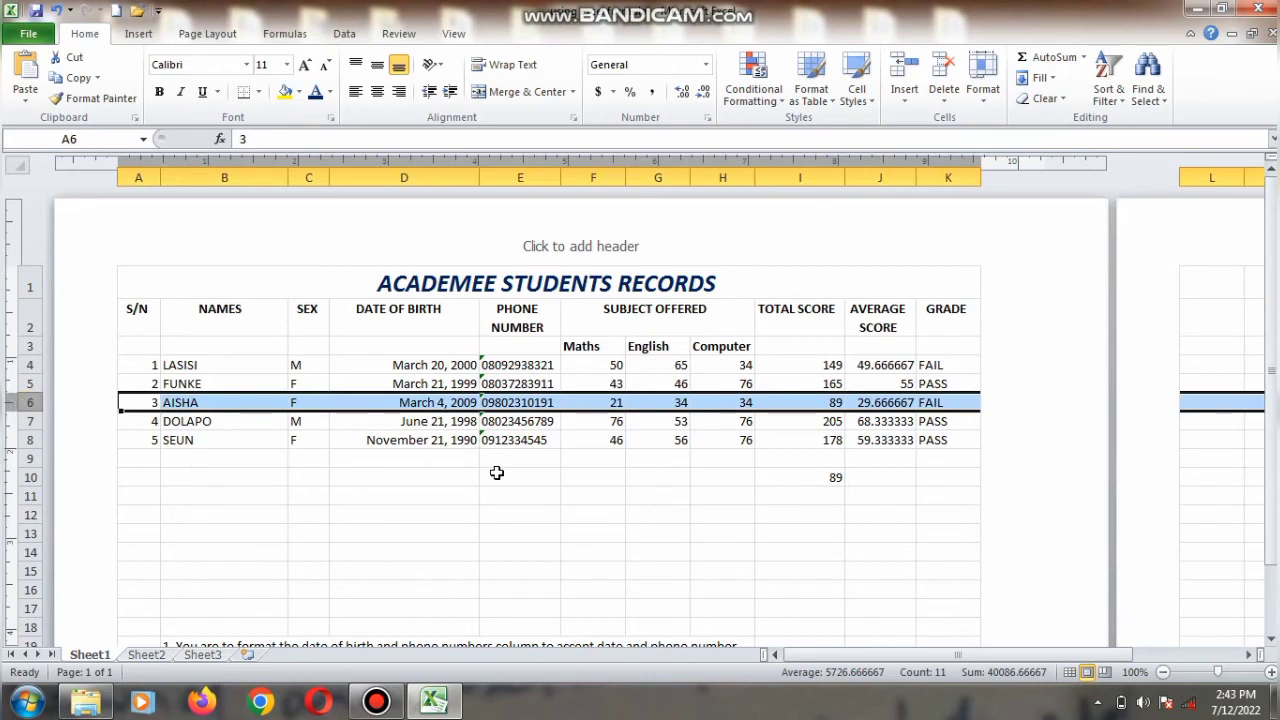
pyautogui.click(496, 473)
pyautogui.write('=MI')
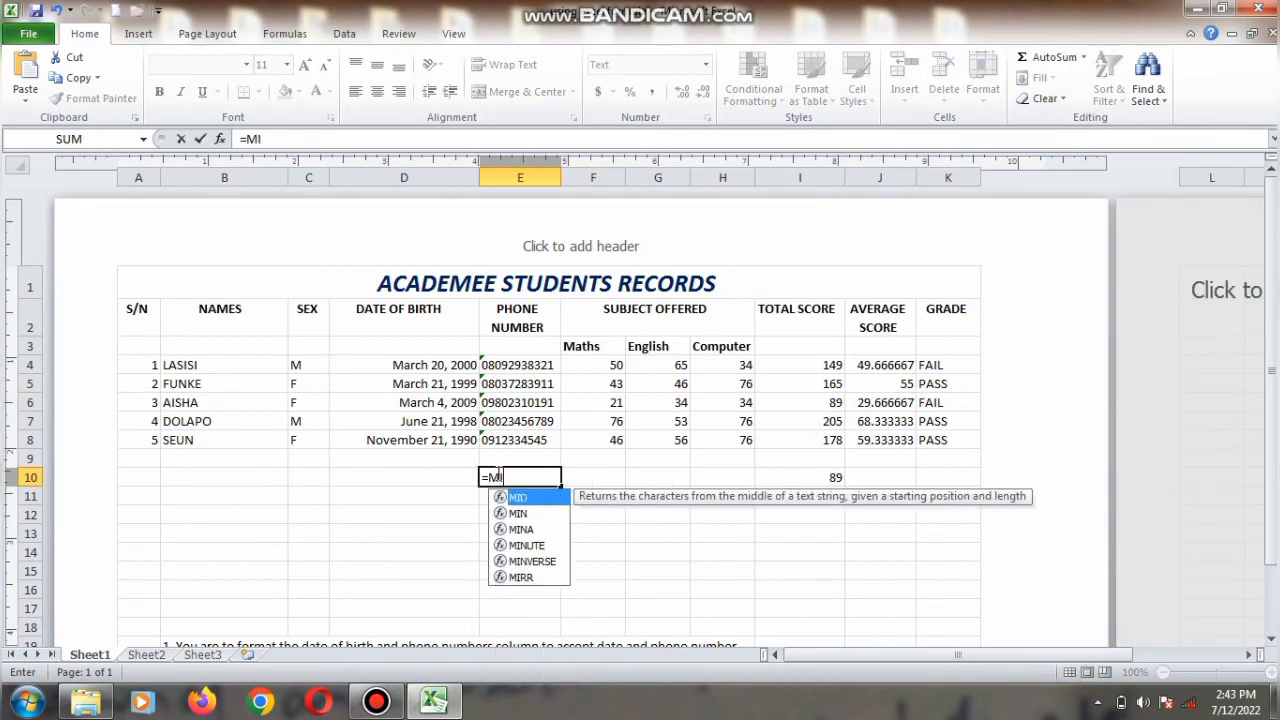
pyautogui.write('N(')
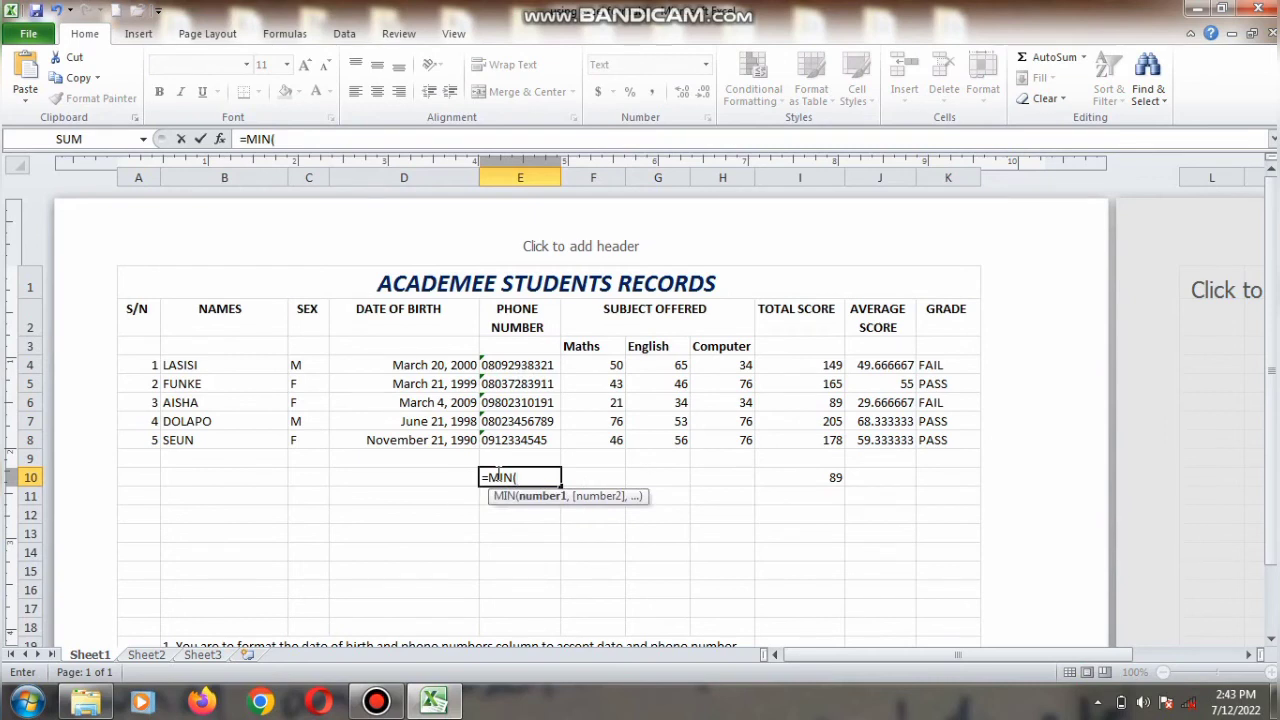
pyautogui.write('I4:I8)')
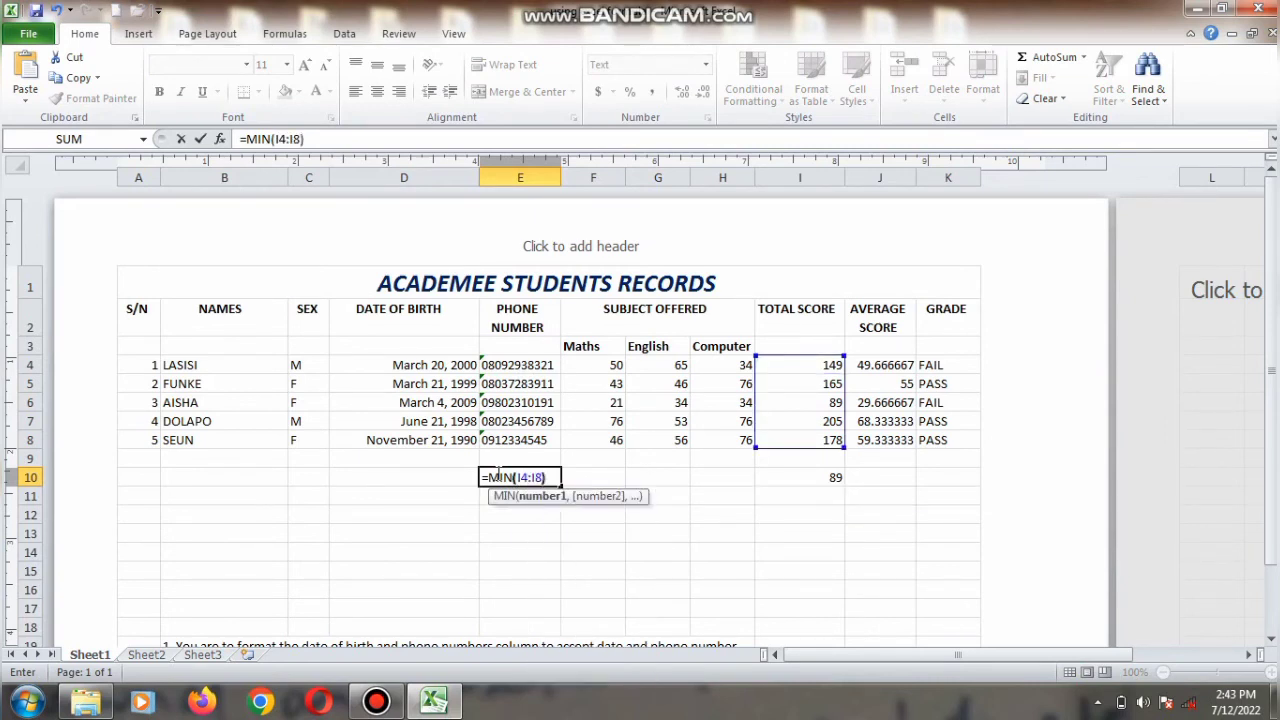
pyautogui.press('Return')
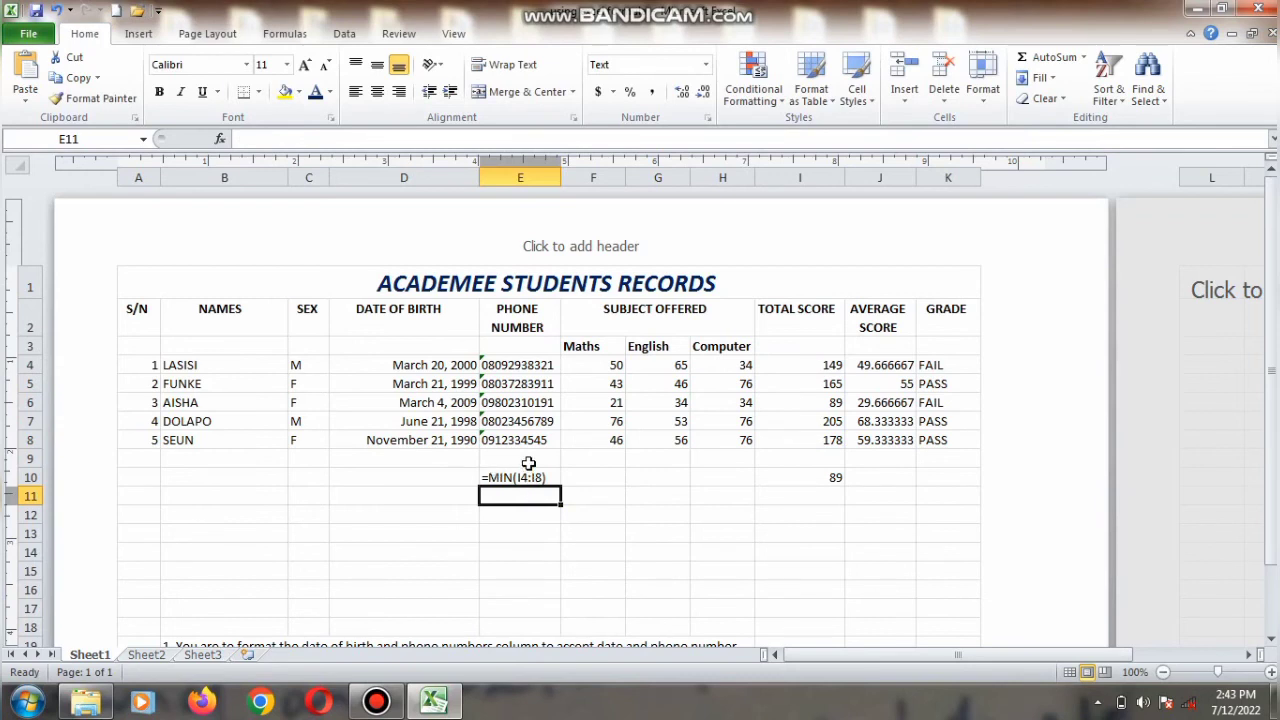
pyautogui.click(521, 369)
pyautogui.moveTo(521, 369); pyautogui.dragTo(521, 530)
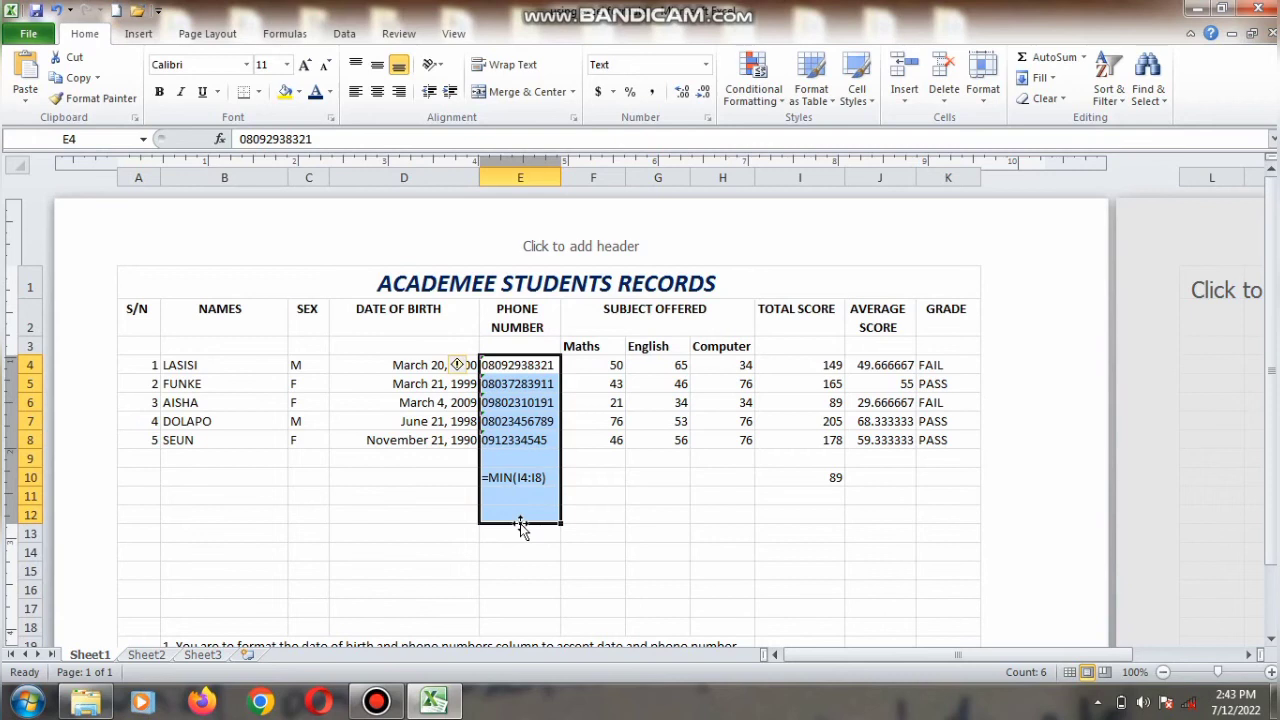
pyautogui.click(528, 471)
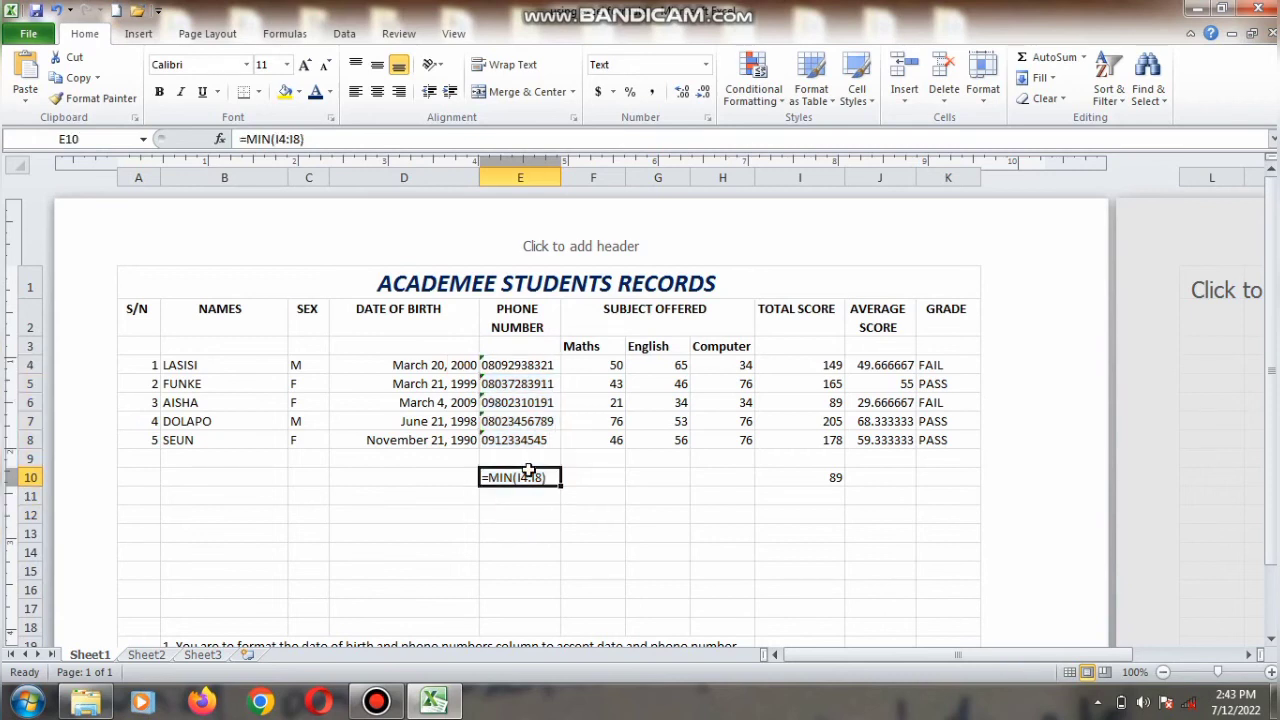
pyautogui.press('BackSpace')
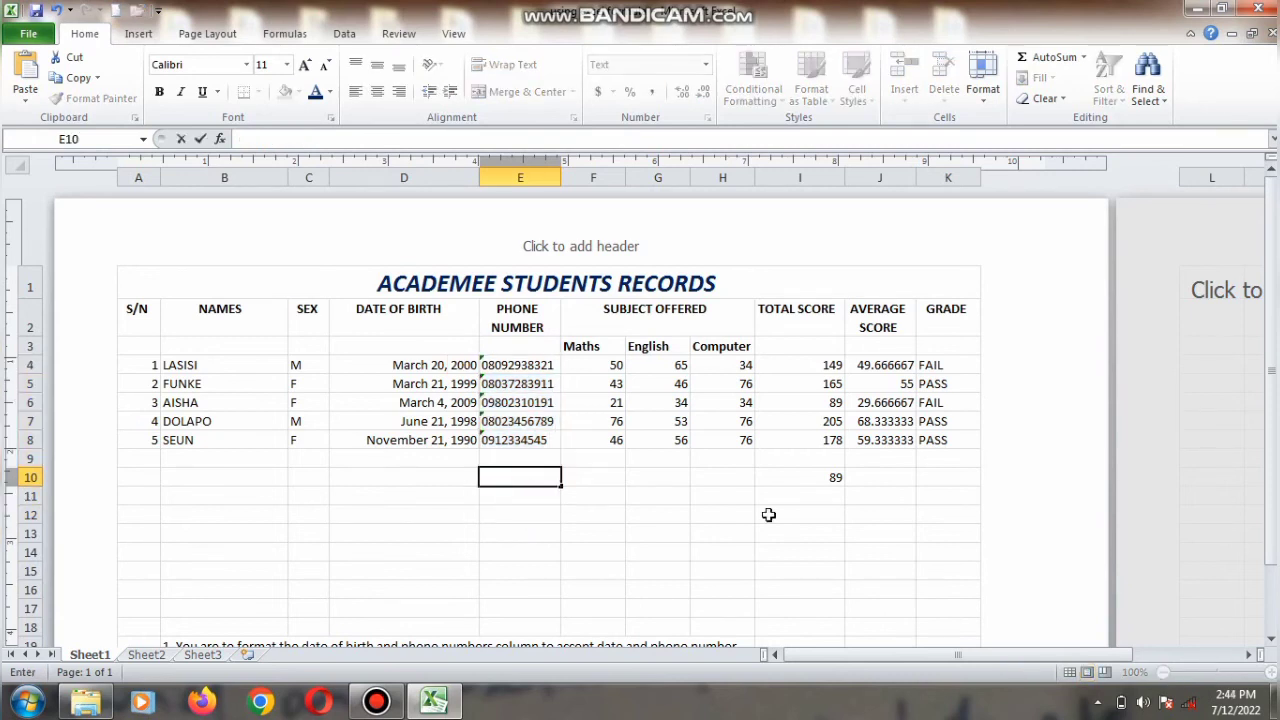
# Step: Label the minimum total by entering AISHA in J10
pyautogui.click(817, 476)
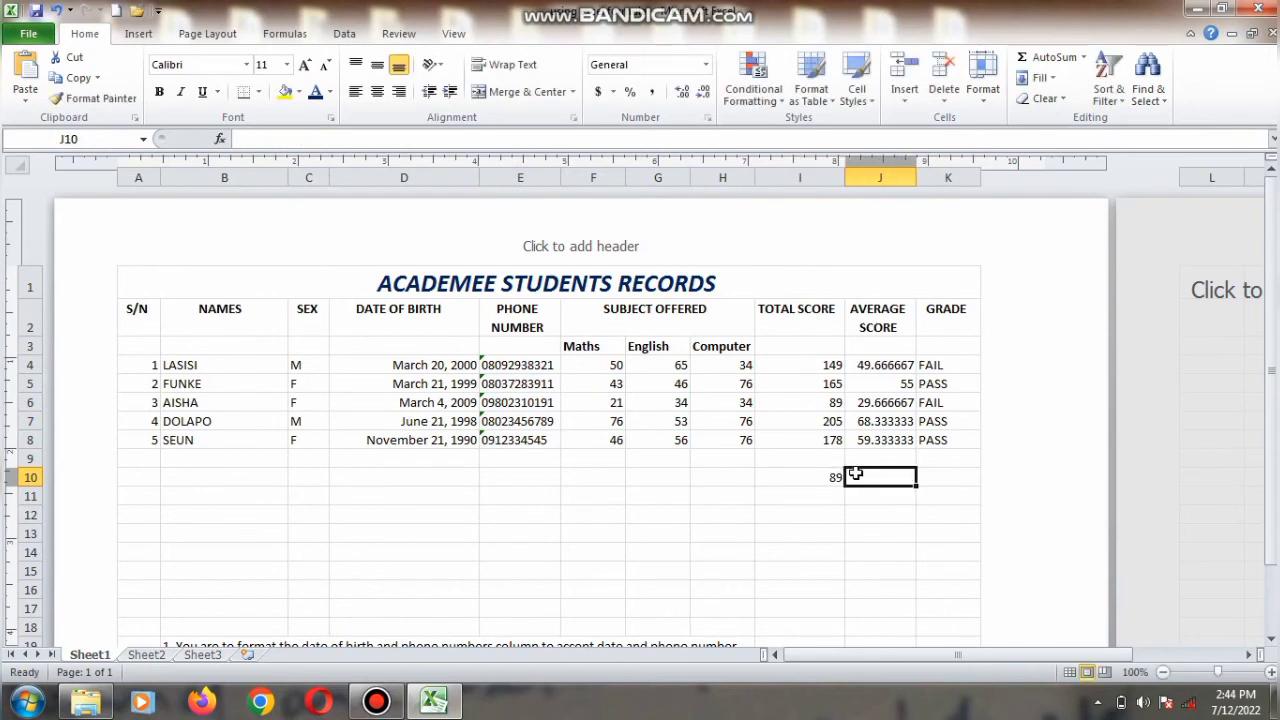
pyautogui.click(834, 399)
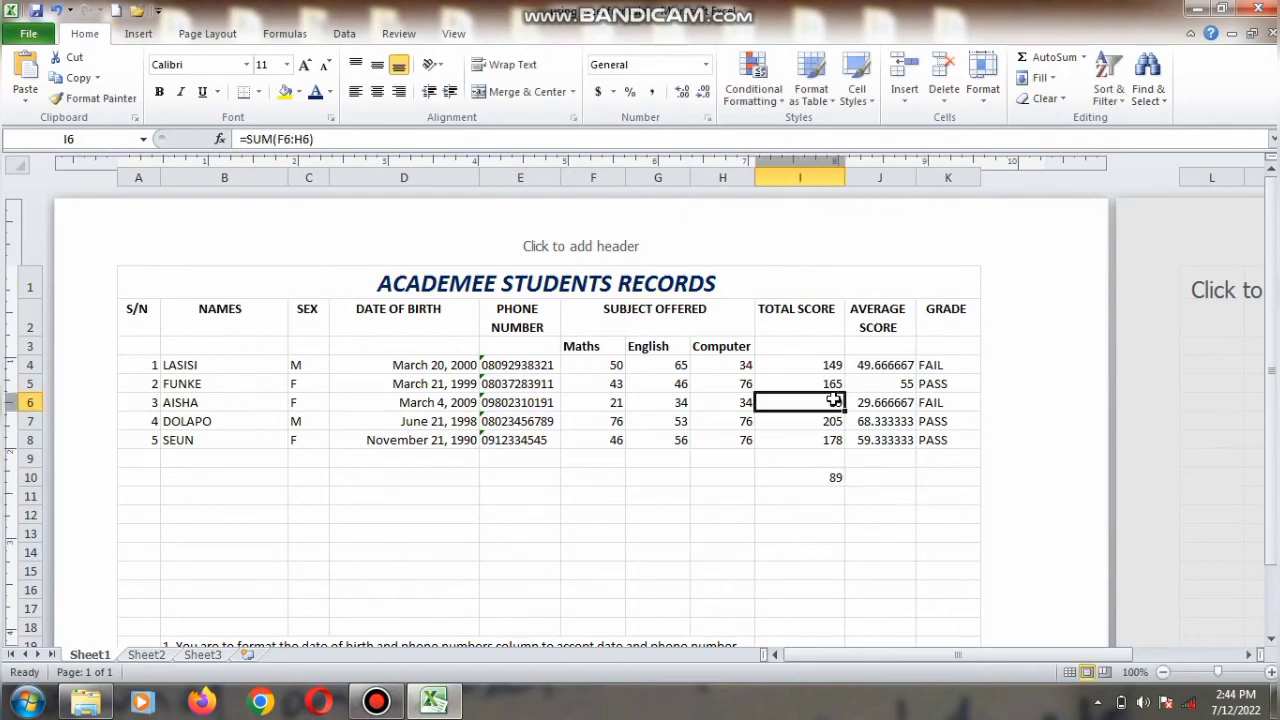
pyautogui.click(868, 474)
pyautogui.write('AI')
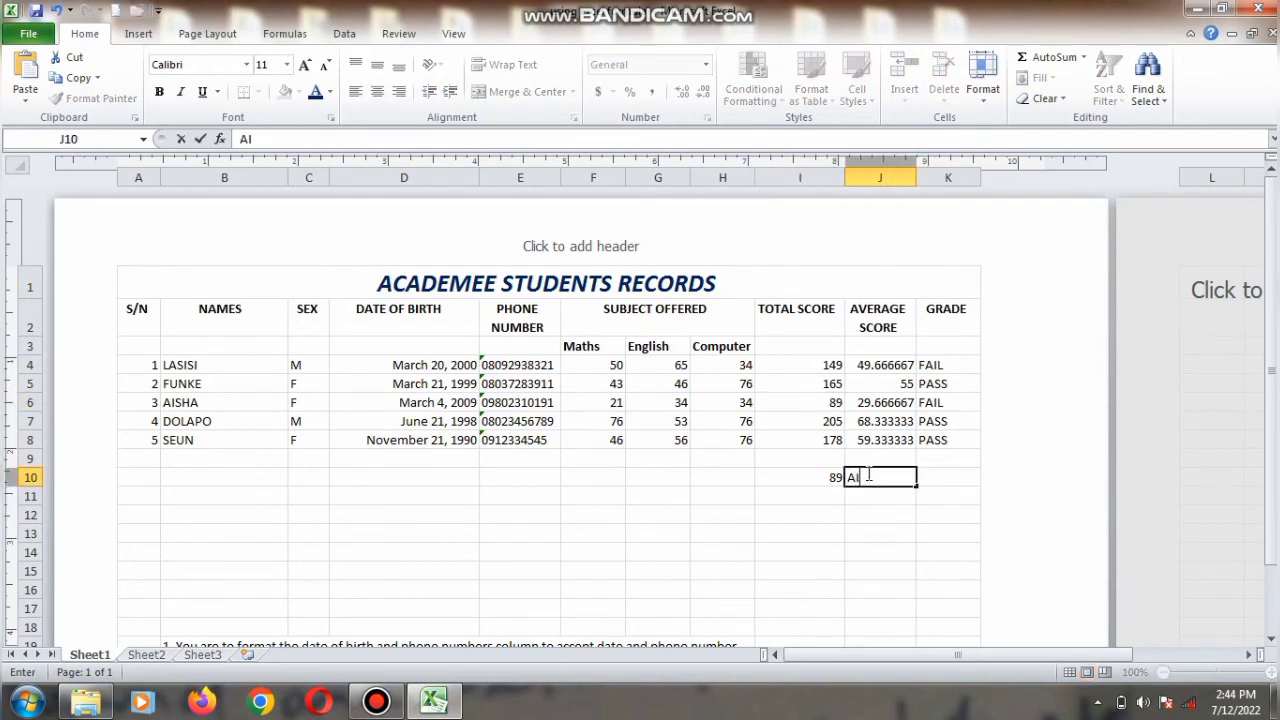
pyautogui.write('SHA')
pyautogui.press('Return')
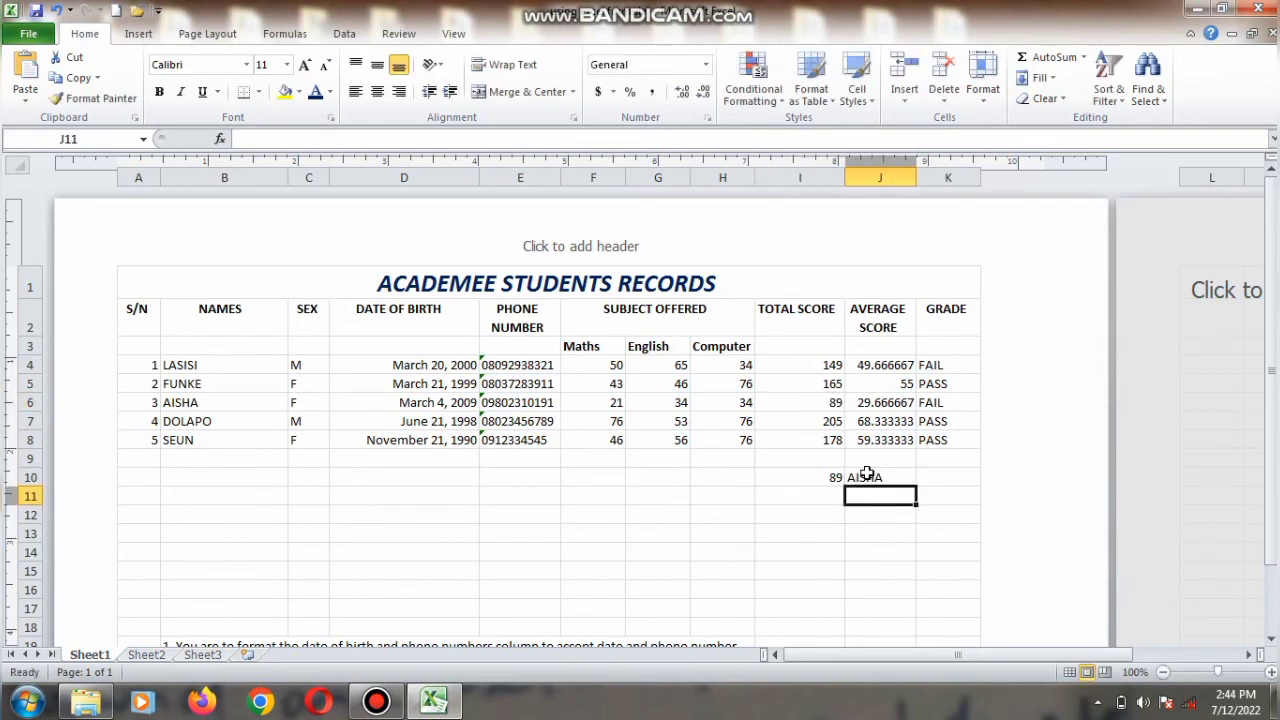
# Step: Enter =MAX(I4:I8) in B11 to find the maximum total score
pyautogui.press('Left')
pyautogui.press('Left')
pyautogui.press('Left')
pyautogui.press('Left')
pyautogui.press('Left')
pyautogui.press('Left')
pyautogui.press('Left')
pyautogui.press('Left')
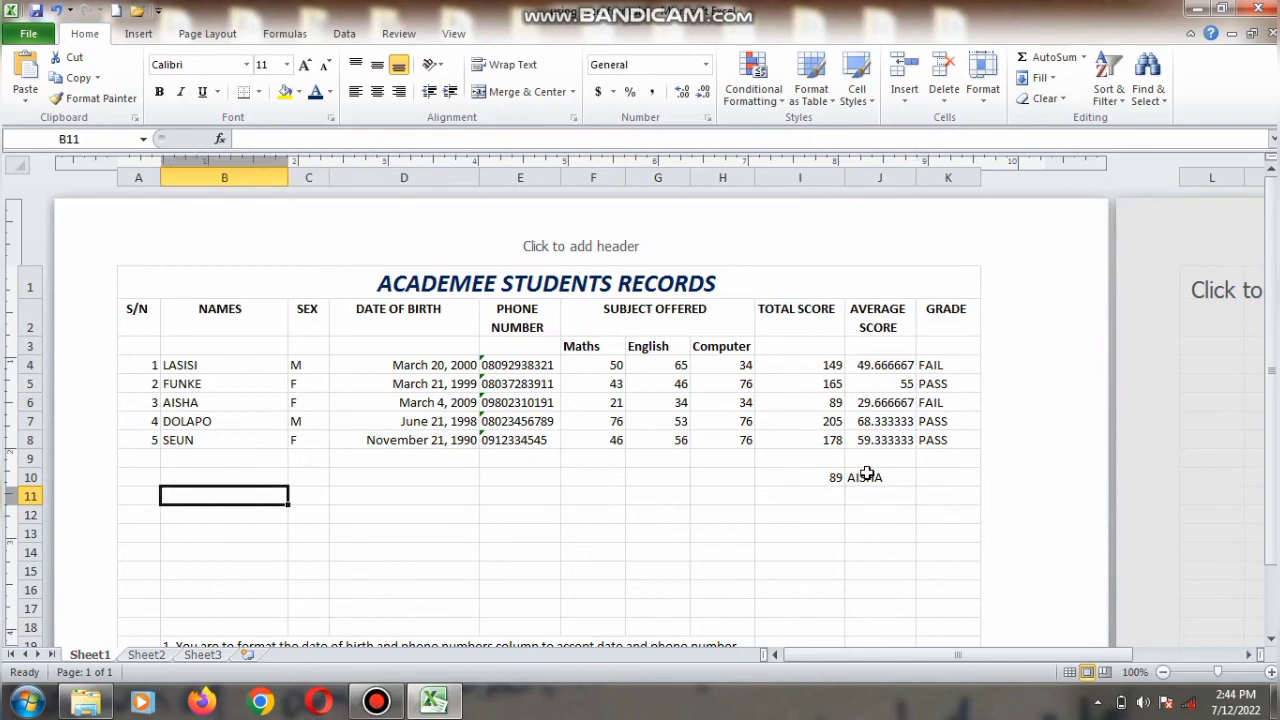
pyautogui.write('=MAX')
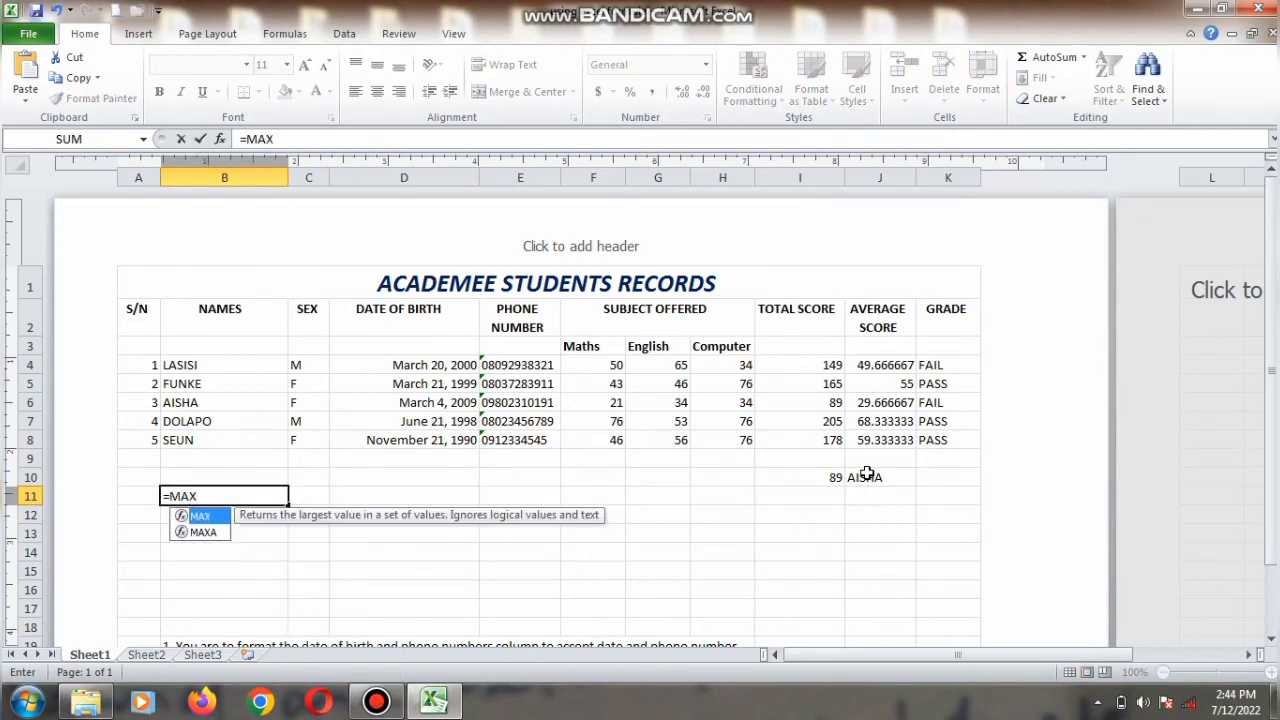
pyautogui.write('(I')
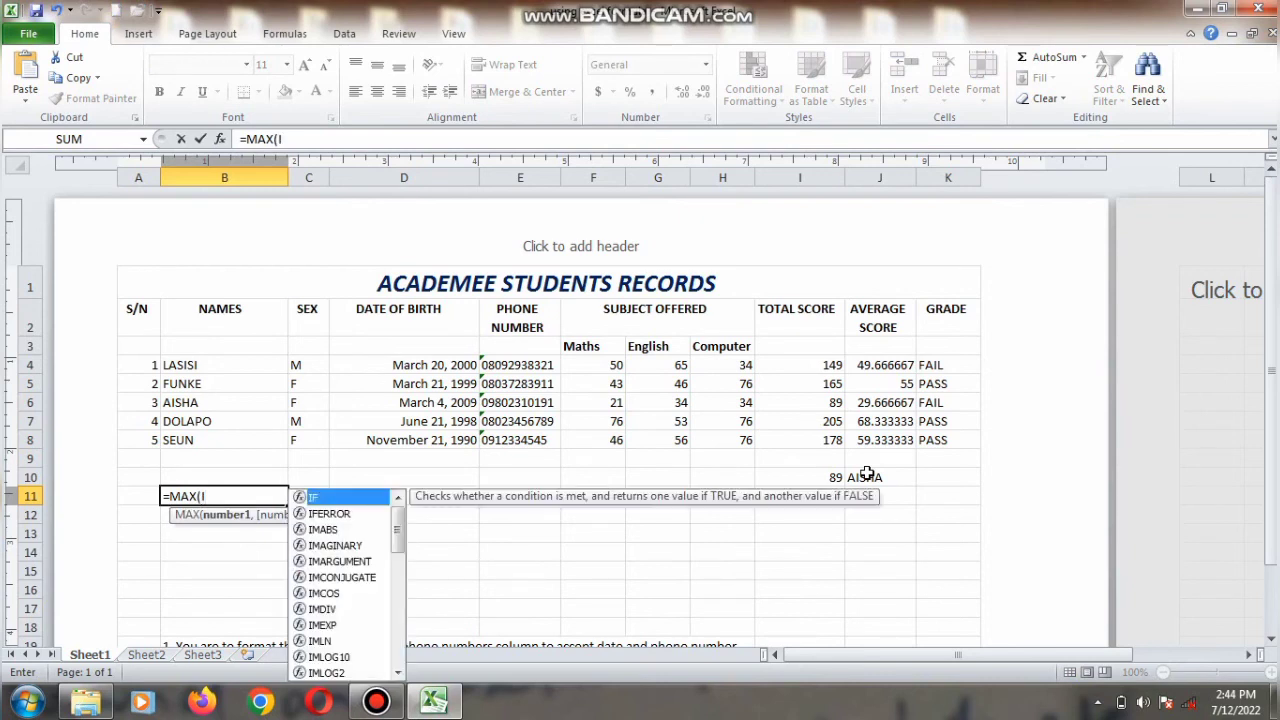
pyautogui.write('4:')
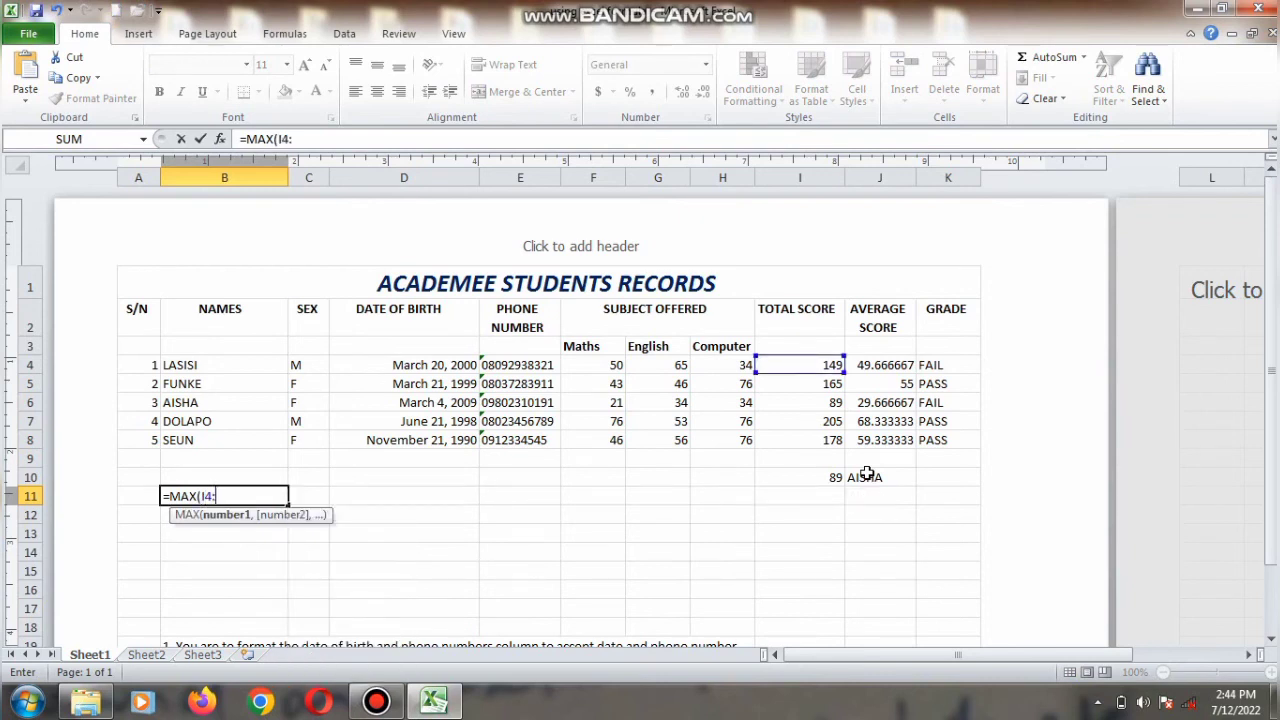
pyautogui.write('I8)')
pyautogui.press('Return')
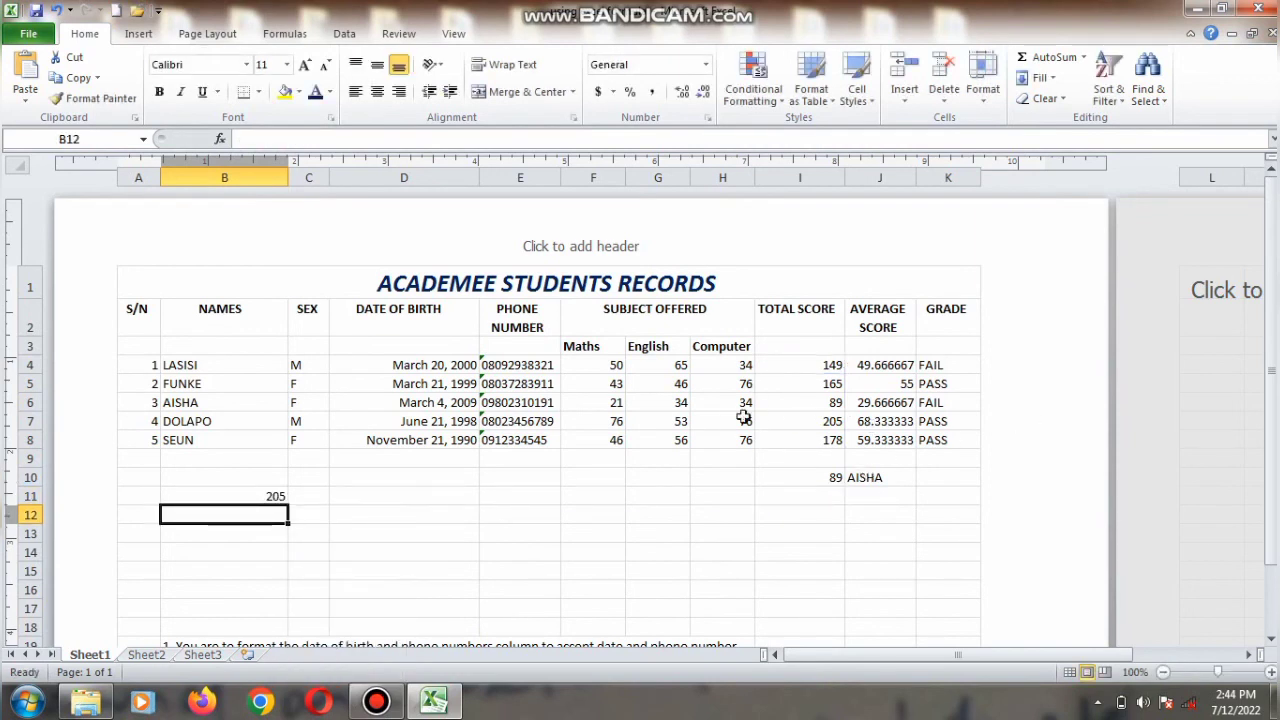
# Step: Label the maximum total by entering DOLAPO in D11
pyautogui.press('Up')
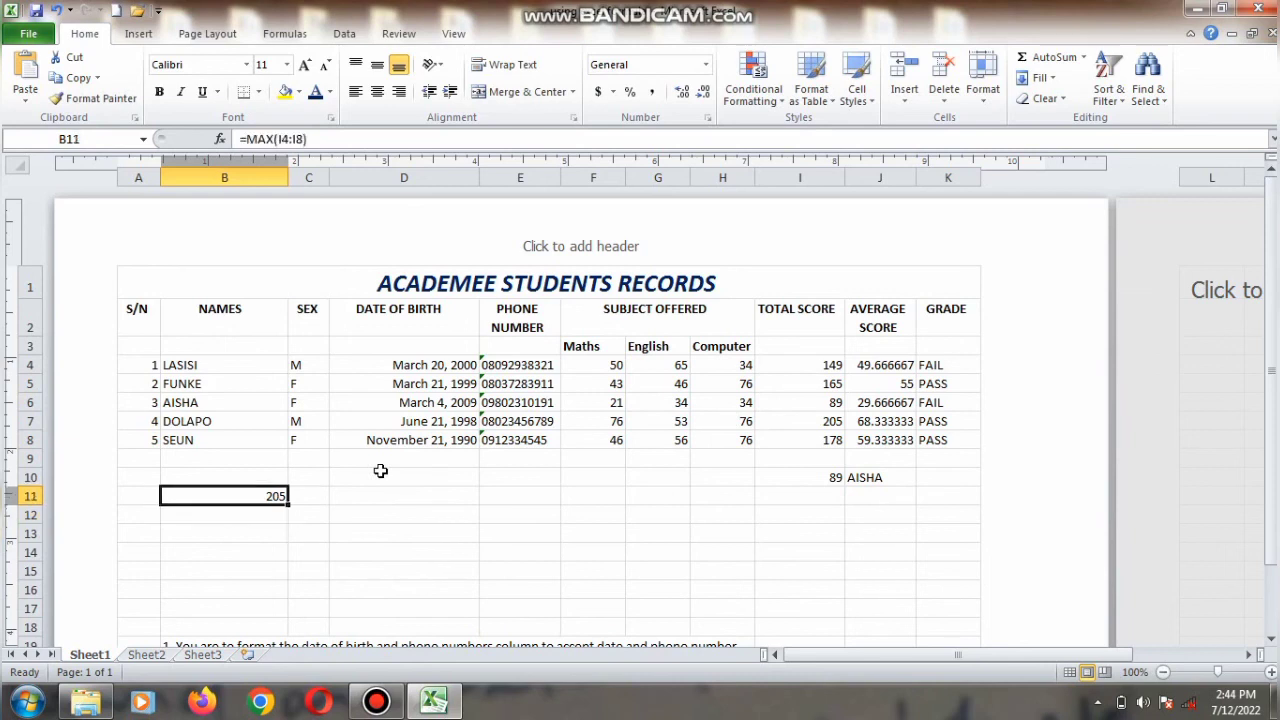
pyautogui.press('Right')
pyautogui.press('Left')
pyautogui.click(370, 492)
pyautogui.write('DOL')
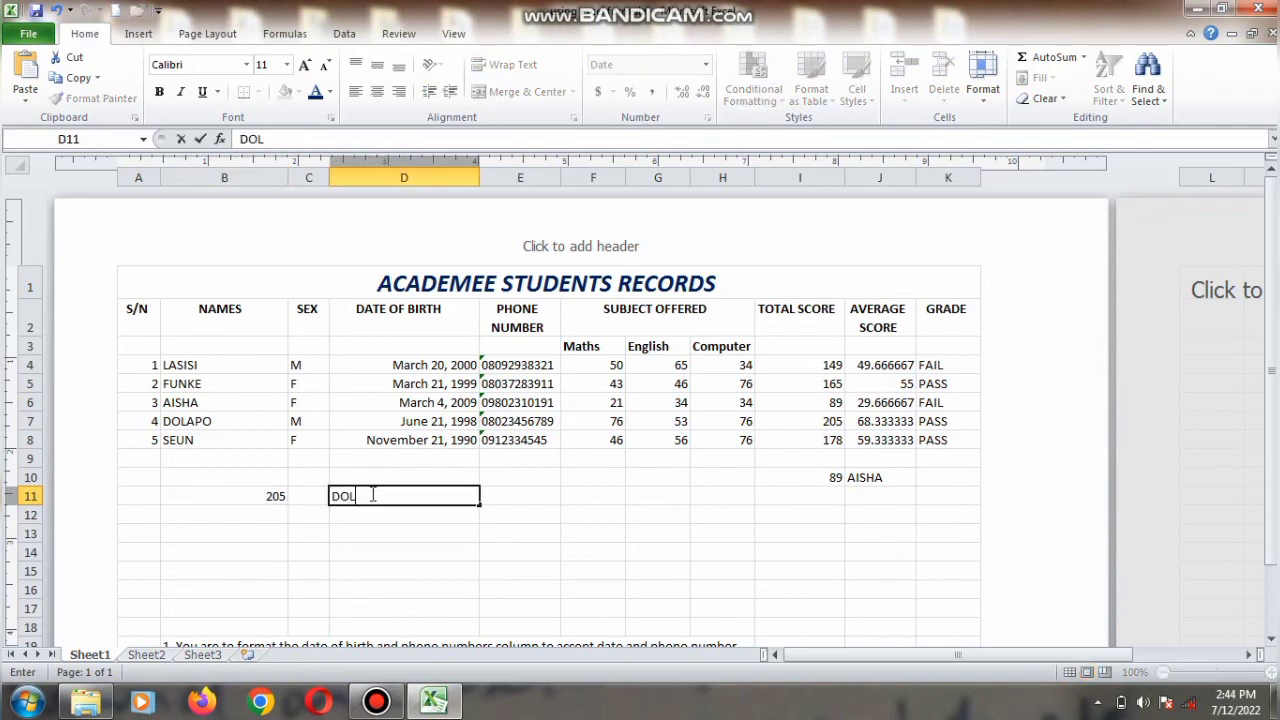
pyautogui.write('APO')
pyautogui.click(975, 516)
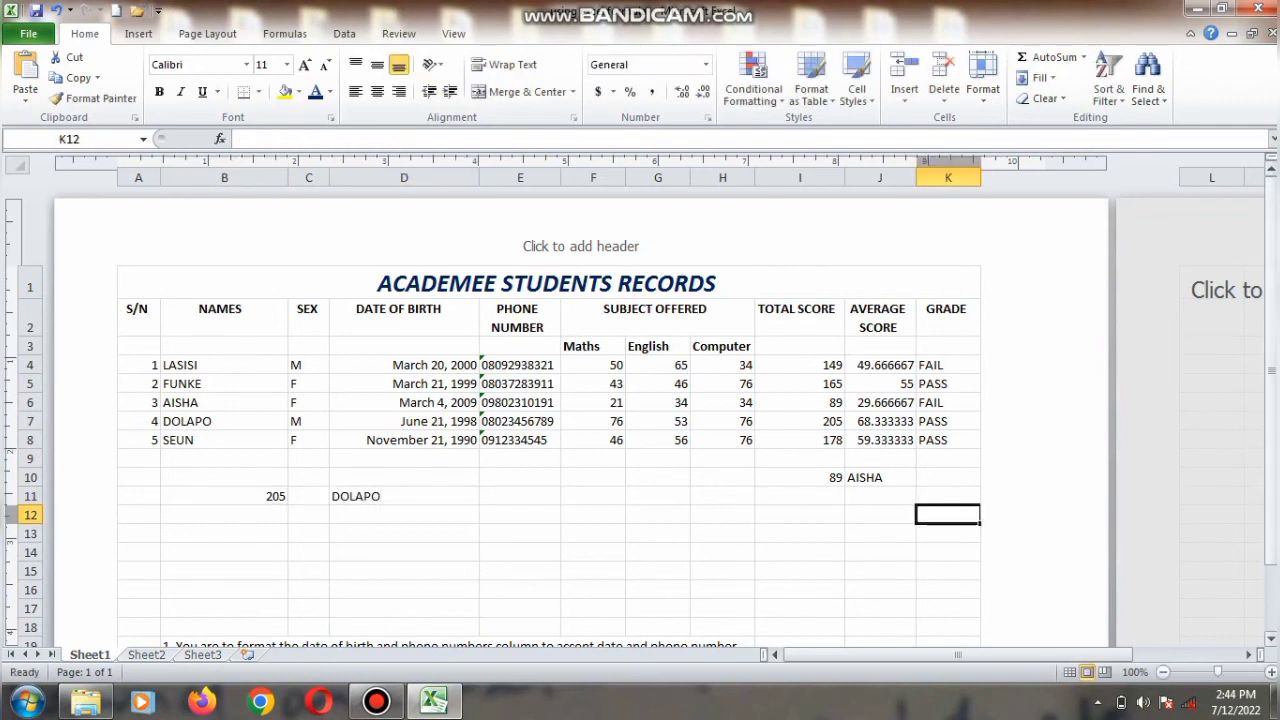
# Step: Add a comment to Lasisi's grade cell K4 reading "LASSIS failed because score is below 50"
pyautogui.moveTo(1272, 468); pyautogui.dragTo(1272, 486)
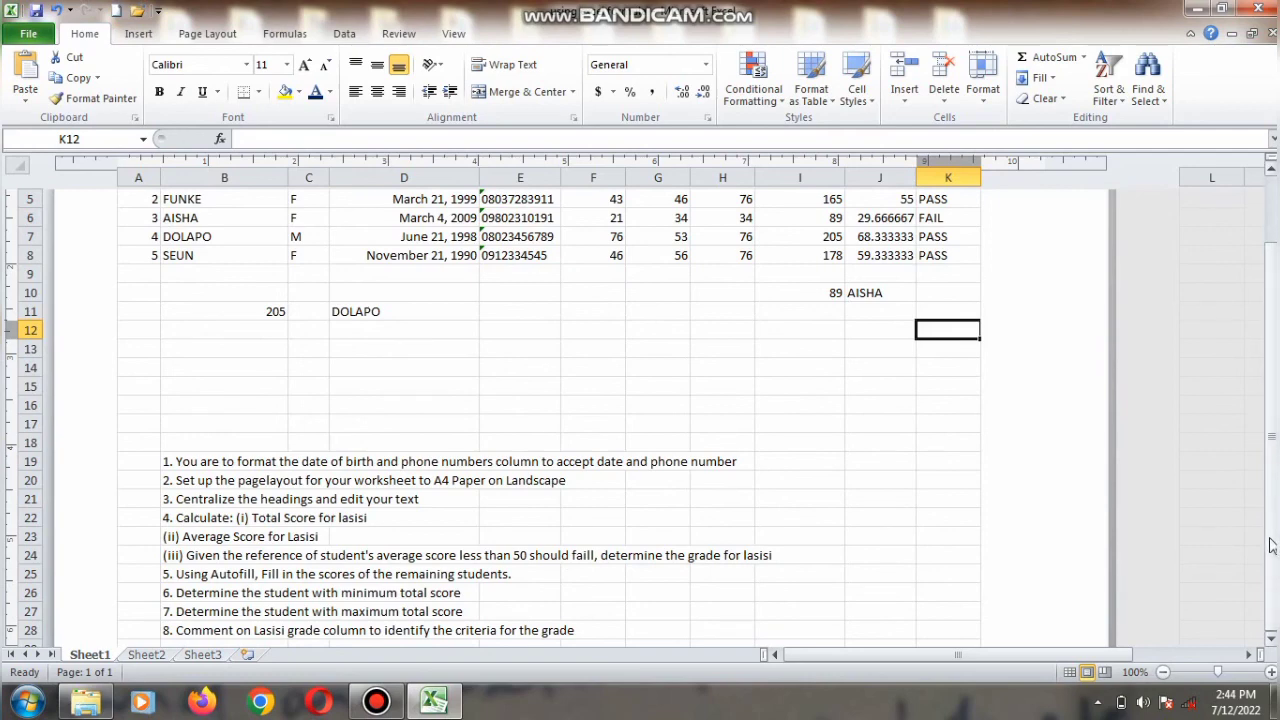
pyautogui.moveTo(1272, 486); pyautogui.dragTo(1272, 422)
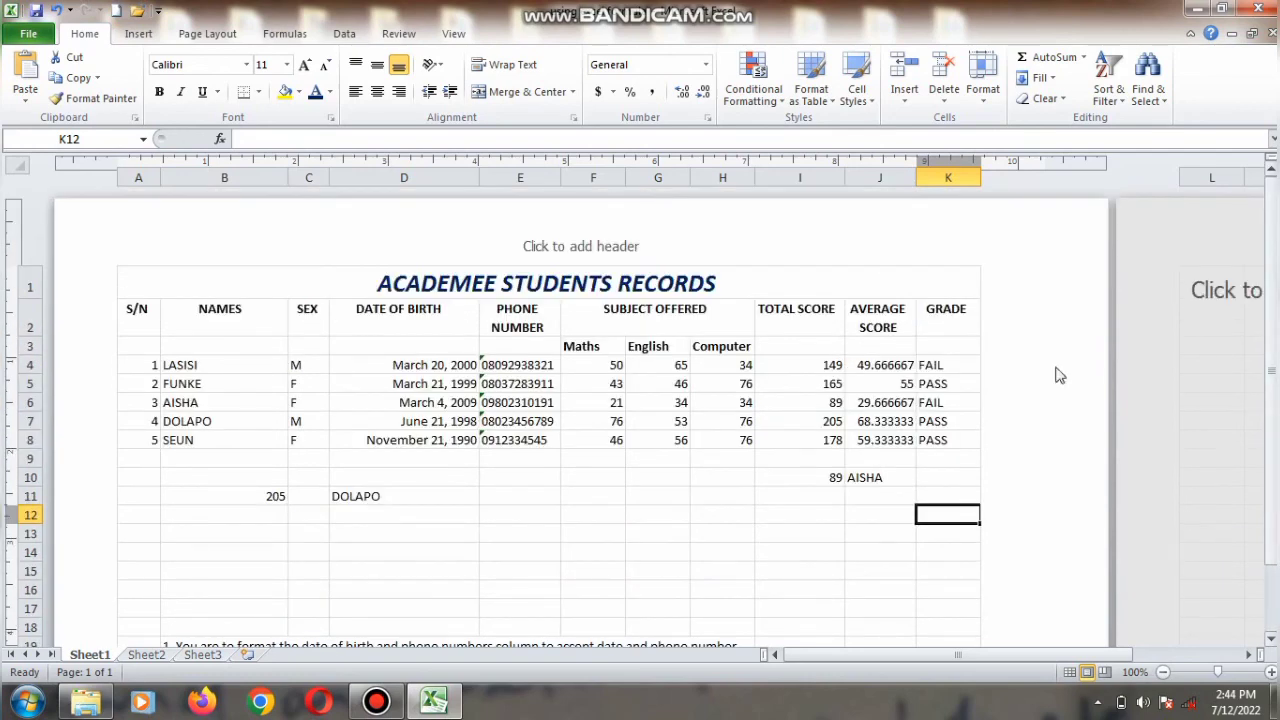
pyautogui.click(948, 363)
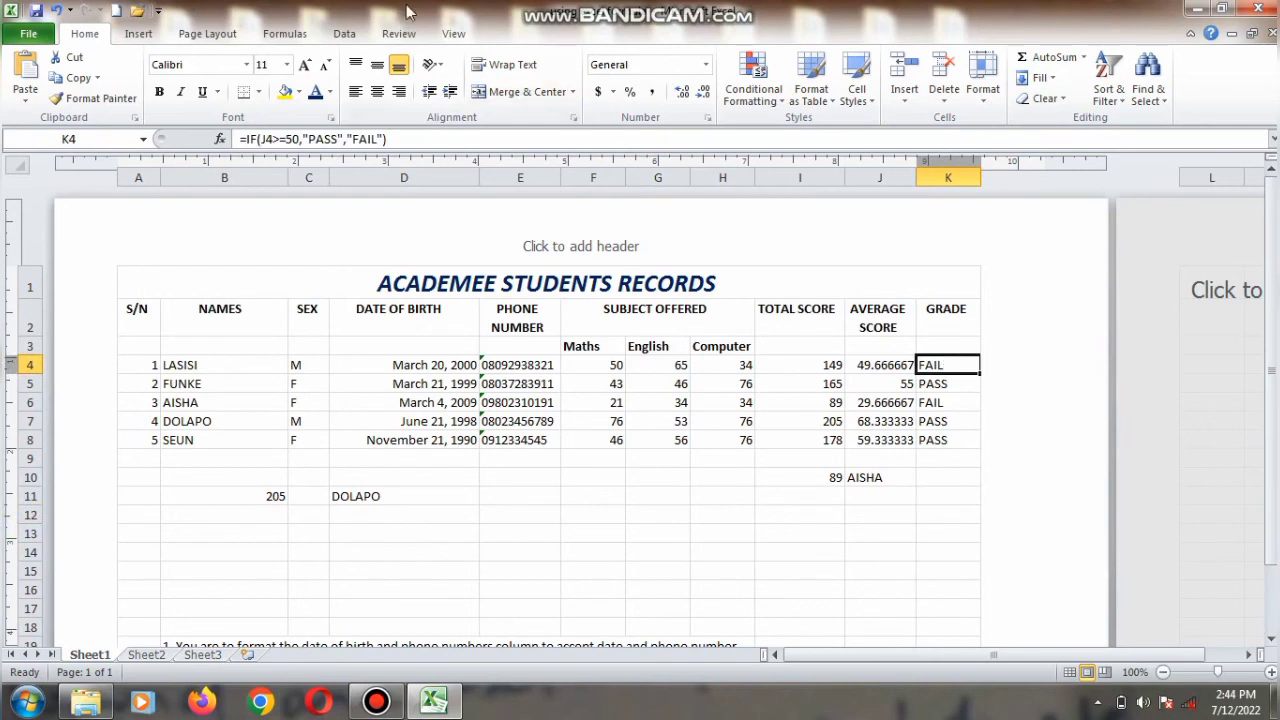
pyautogui.click(398, 34)
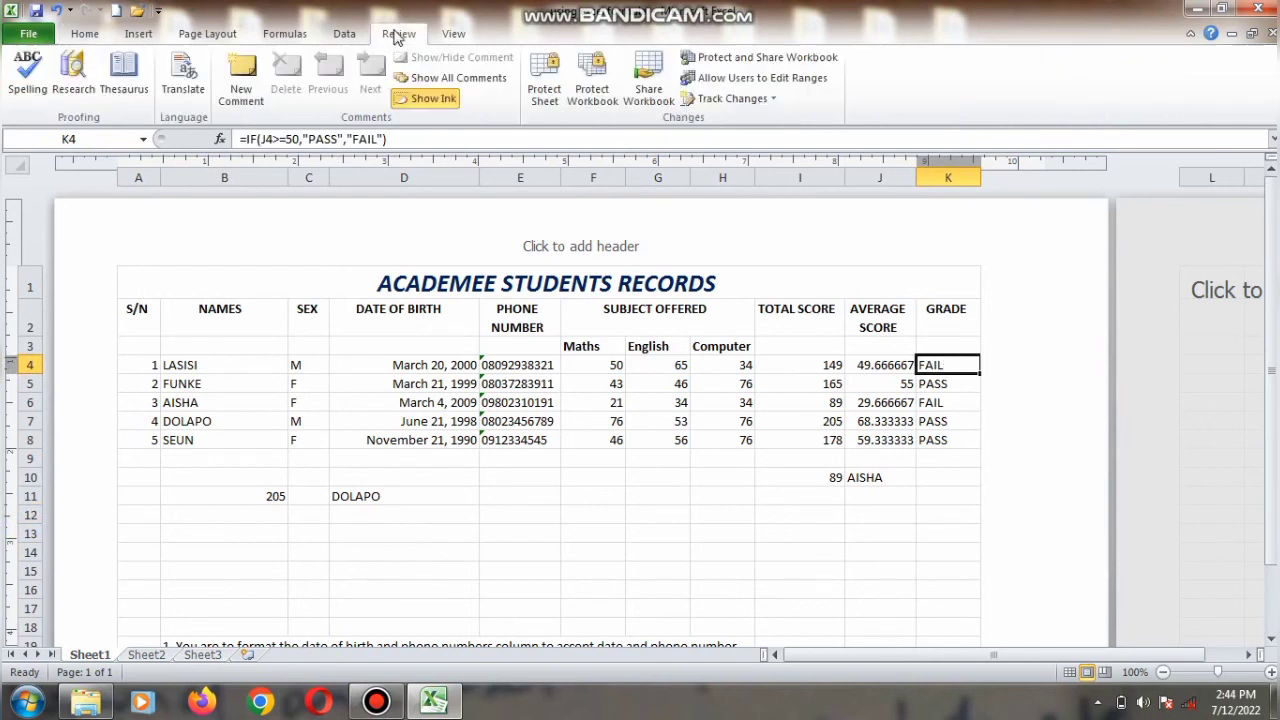
pyautogui.click(241, 95)
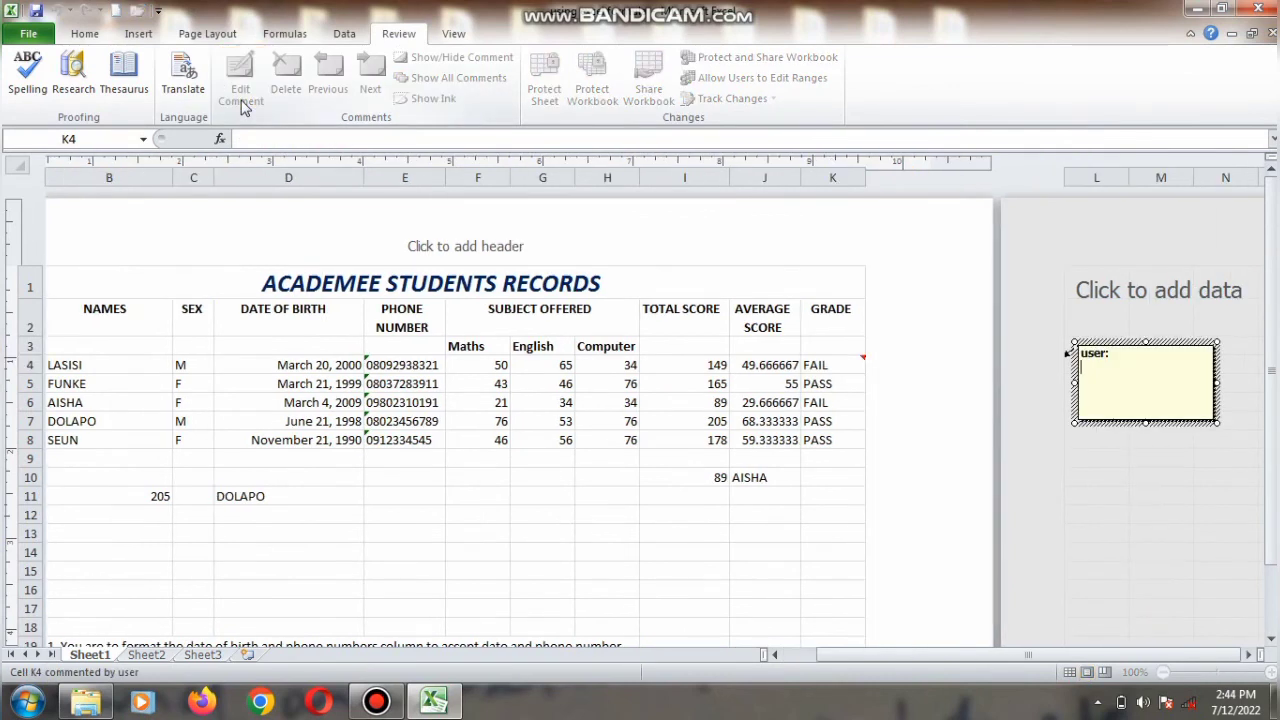
pyautogui.write('LASSIS failed because scor')
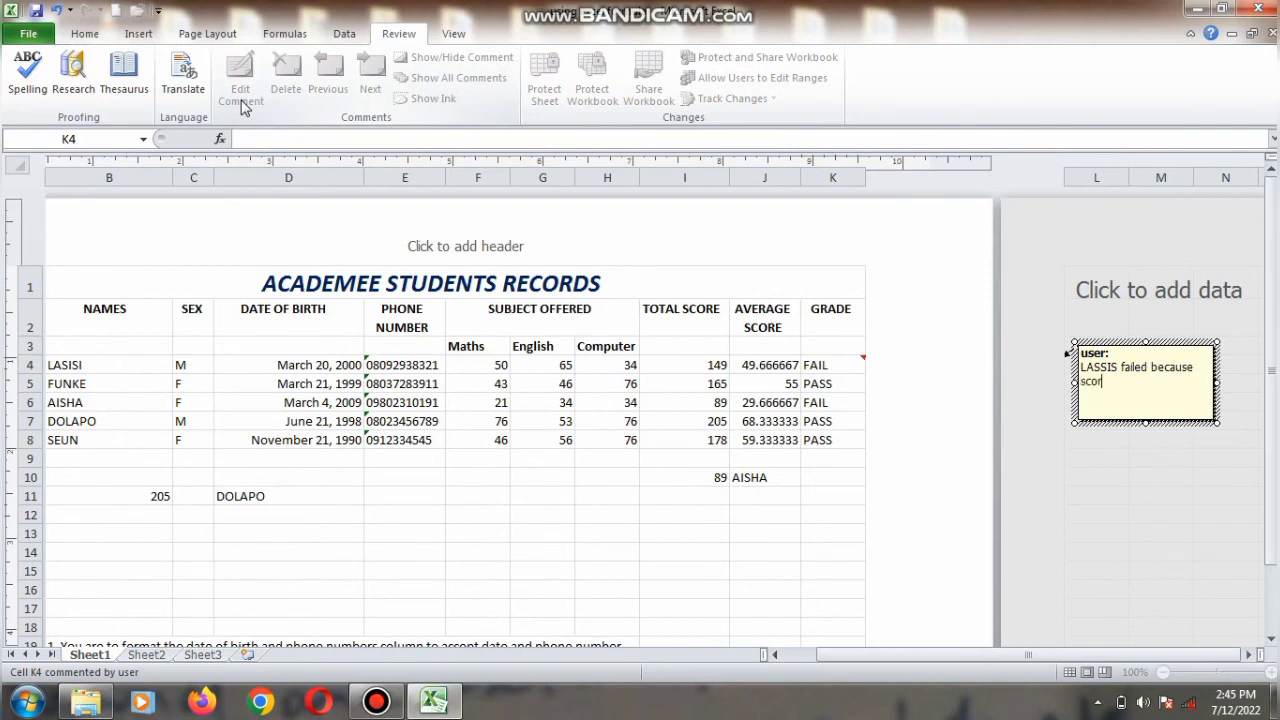
pyautogui.write('e is below 50')
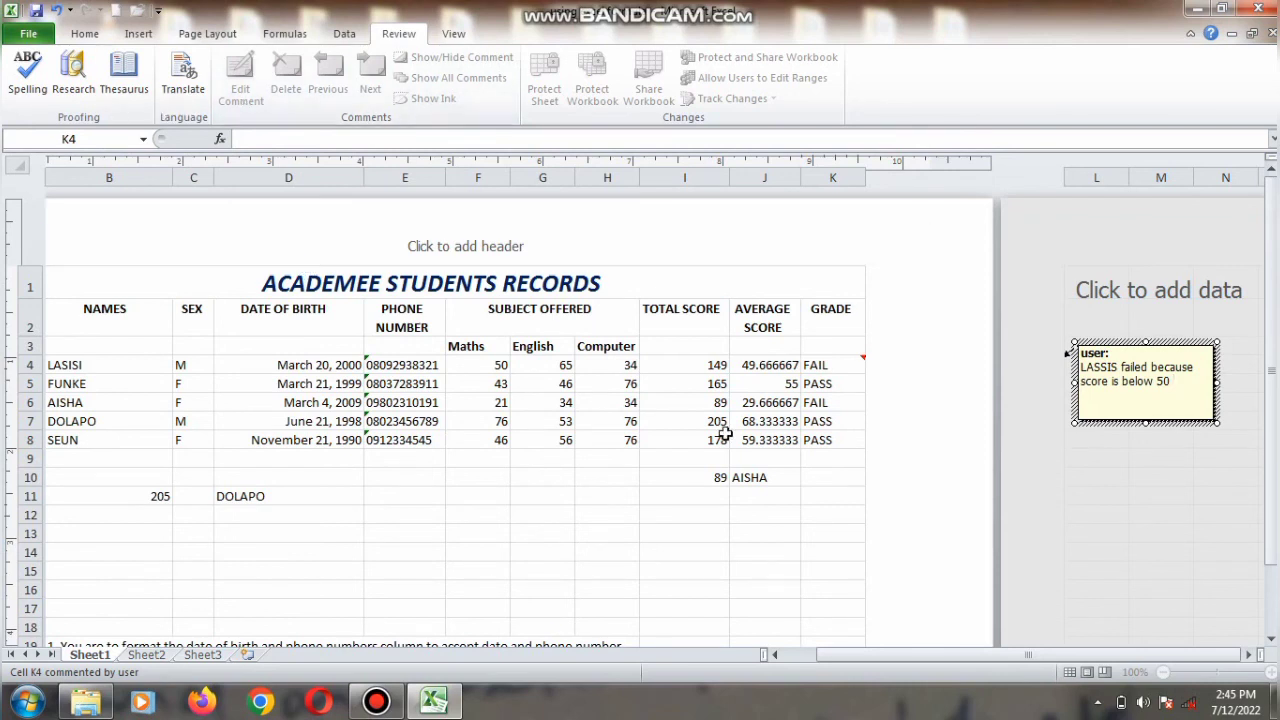
pyautogui.click(755, 456)
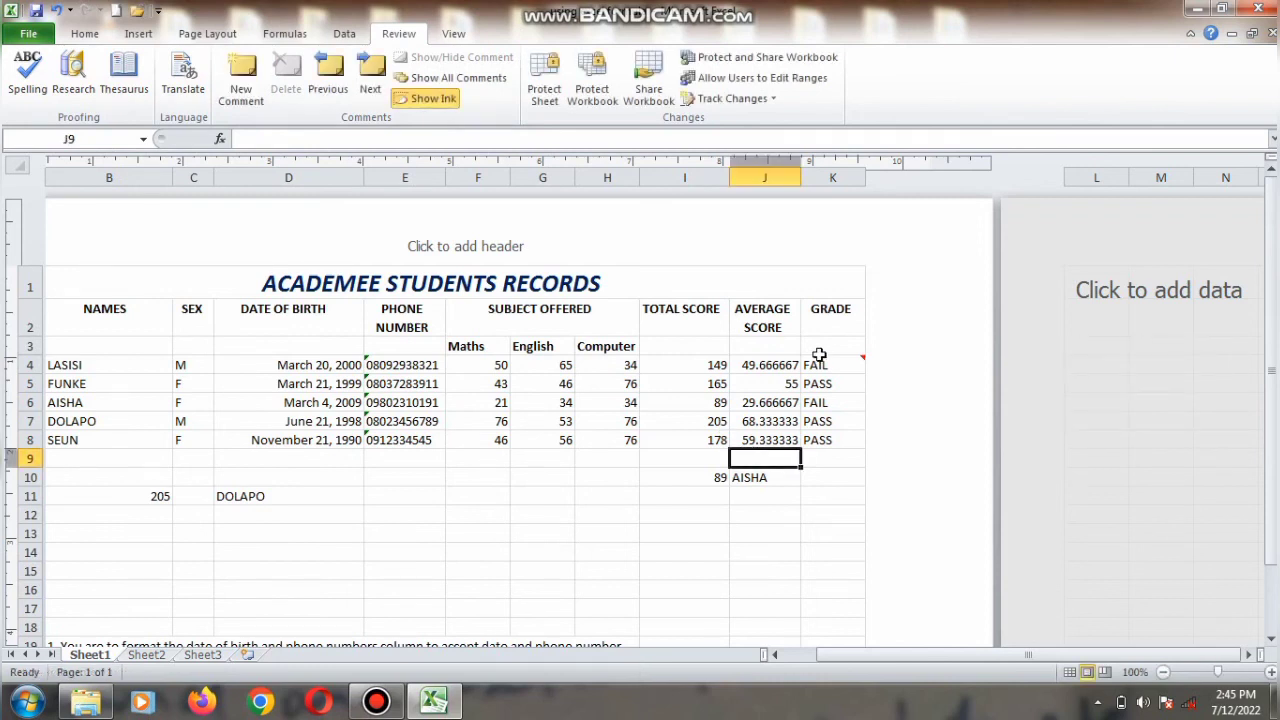
pyautogui.click(826, 364)
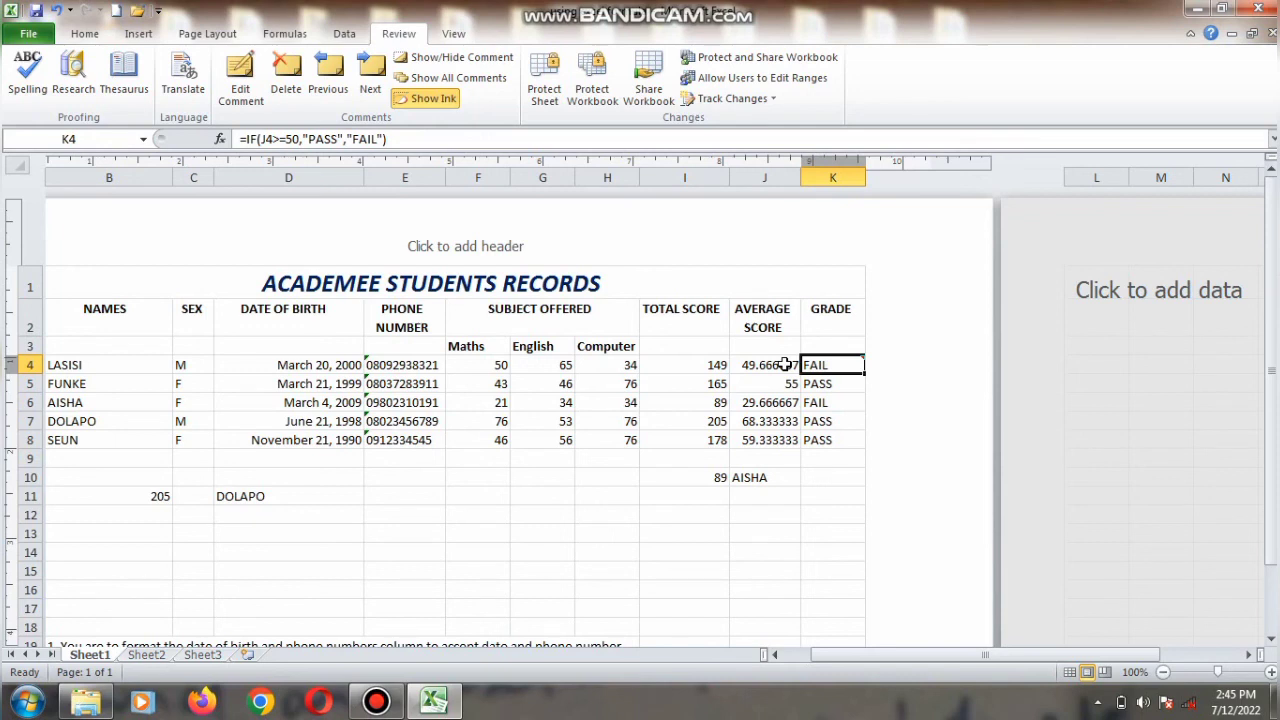
pyautogui.click(386, 704)
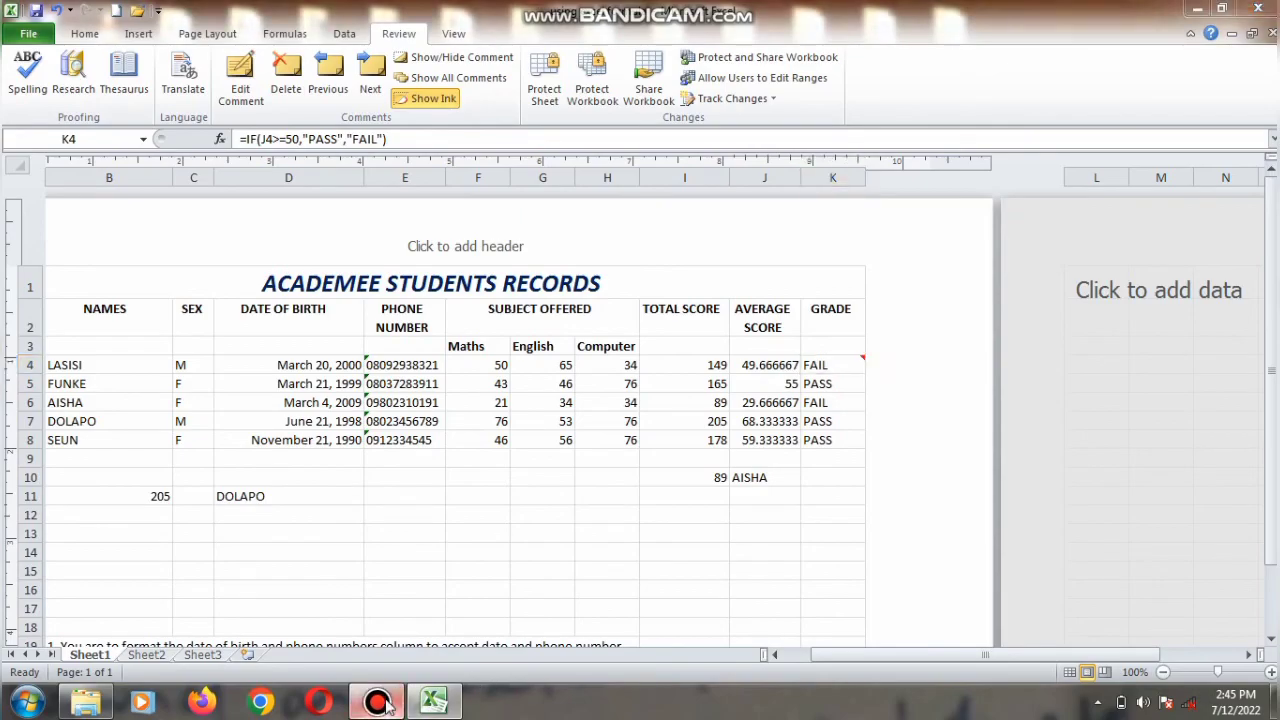